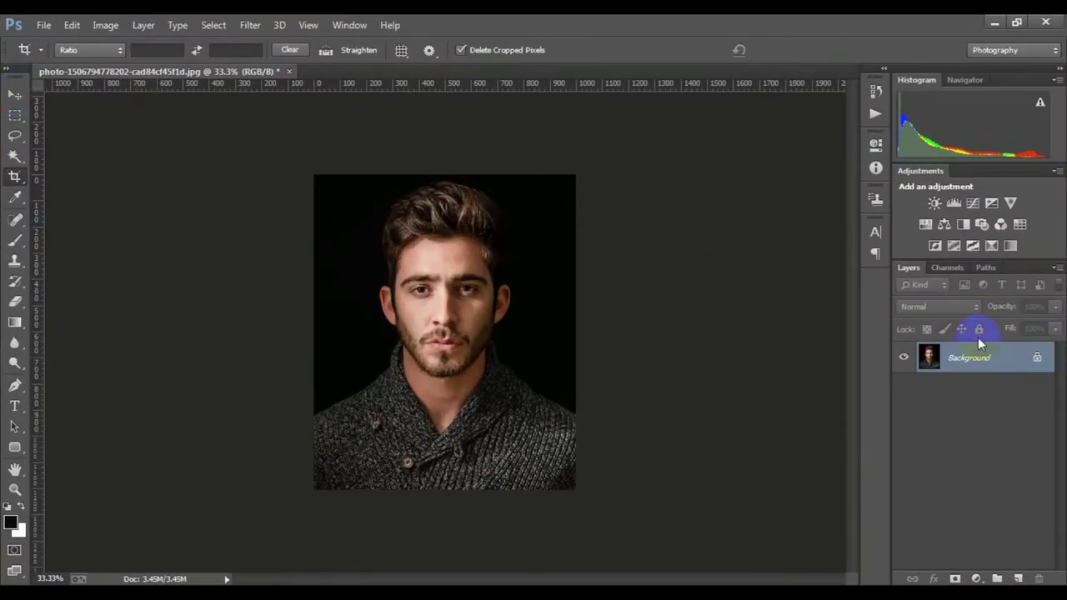
Step: Unlock the background as Layer 0 and add a peach e4ad7b fill layer with an inverted, fully black mask
double_click(980, 352)
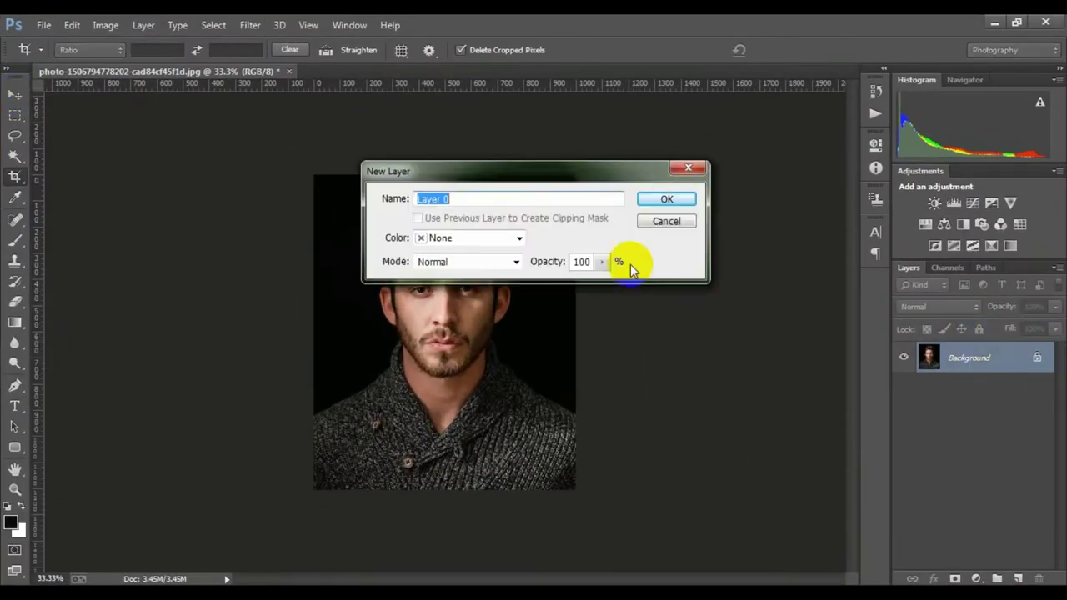
click(647, 198)
click(977, 579)
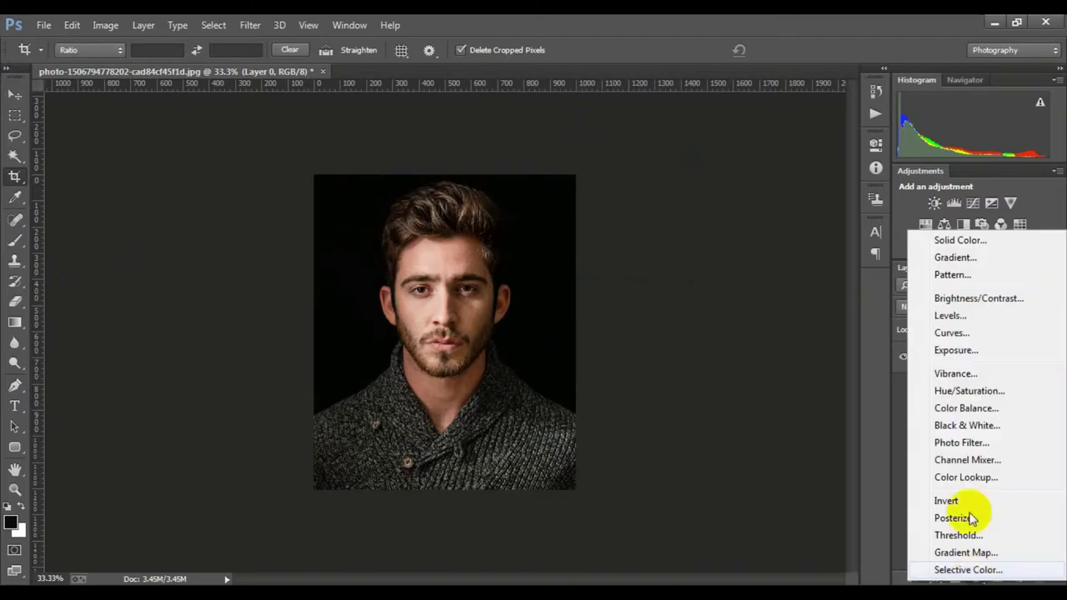
click(963, 241)
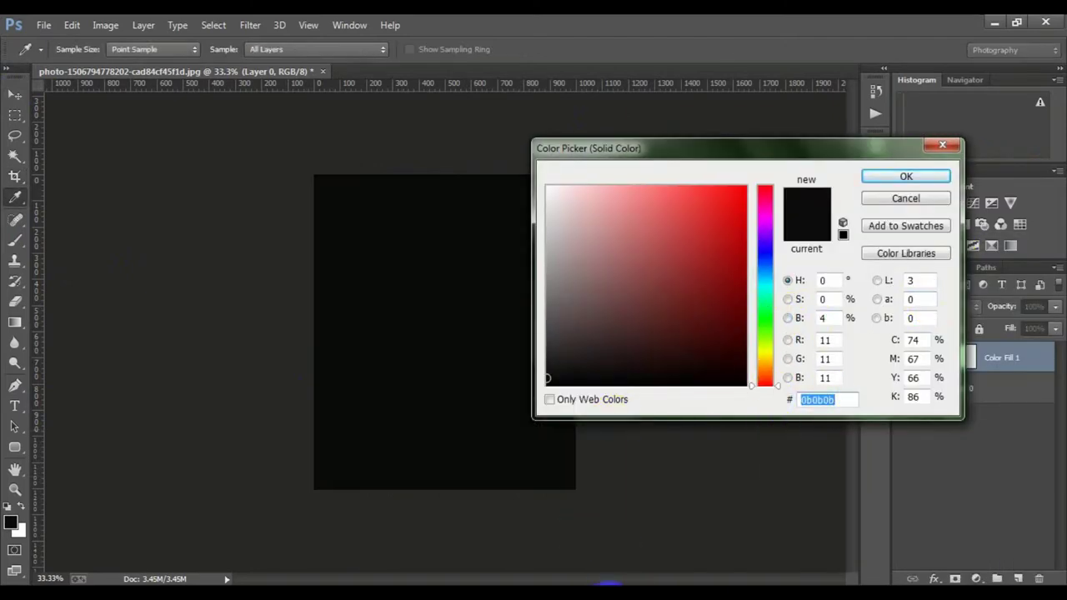
text(e)
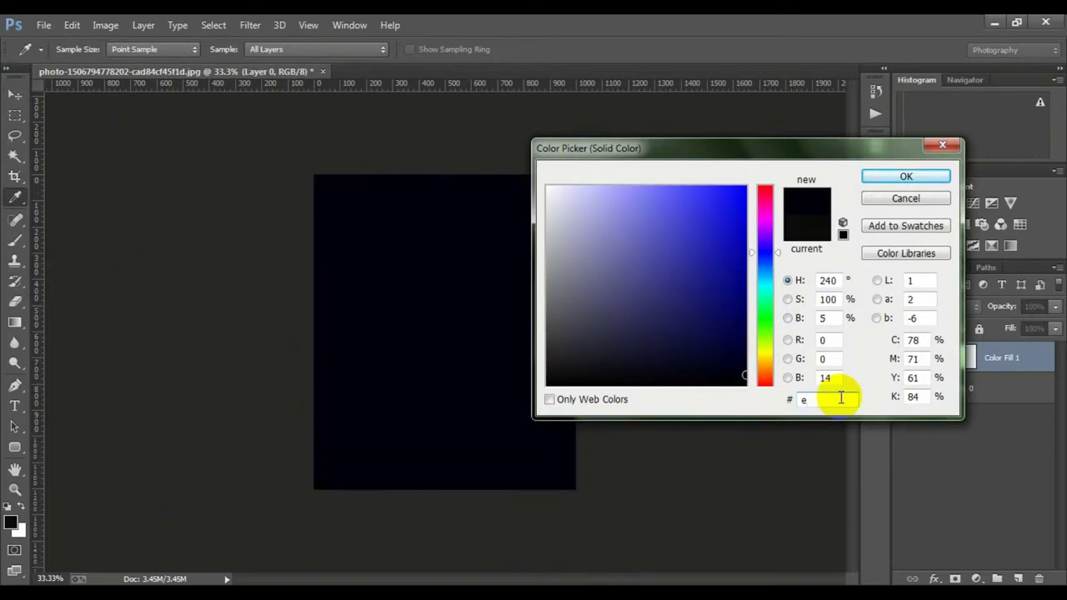
text(4ad7)
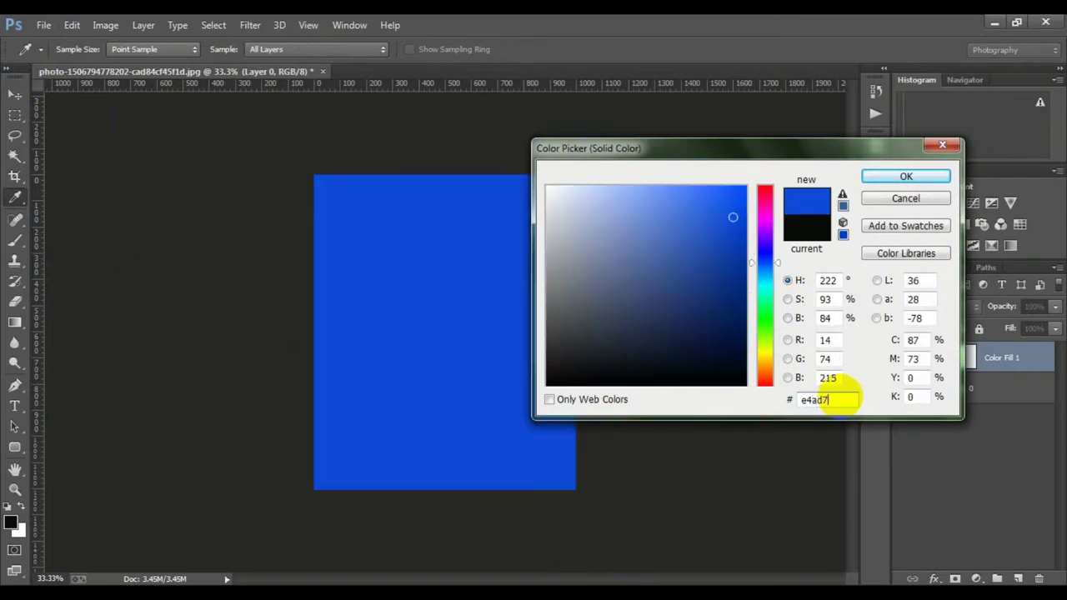
text(b)
key(Return)
key(c)
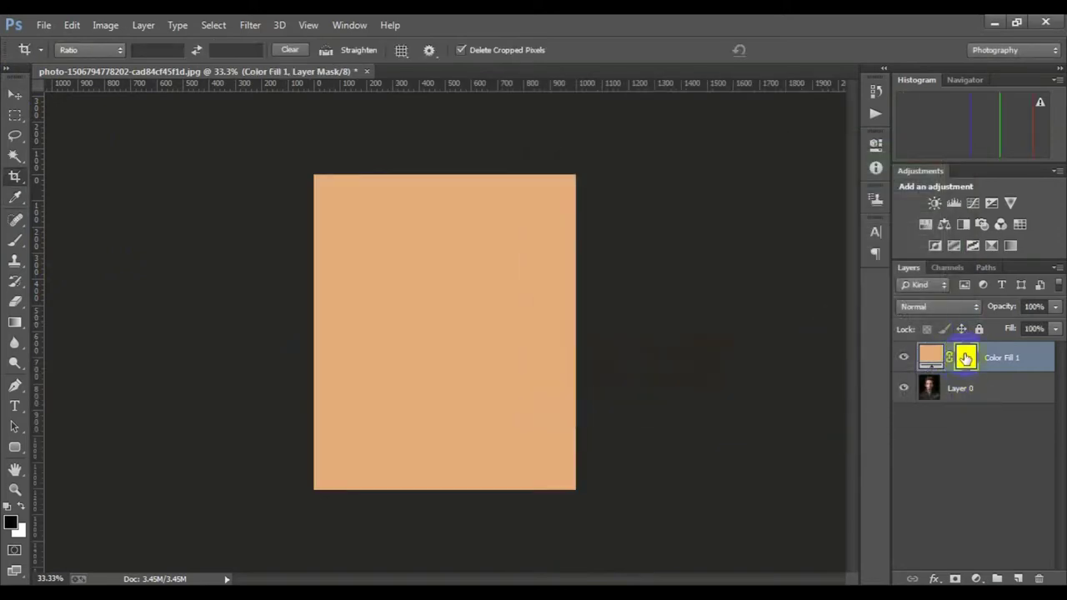
key(ctrl+i)
Step: Pen-trace from the hairline down the right side of the head and around the right ear
scroll(453, 357, up, 1)
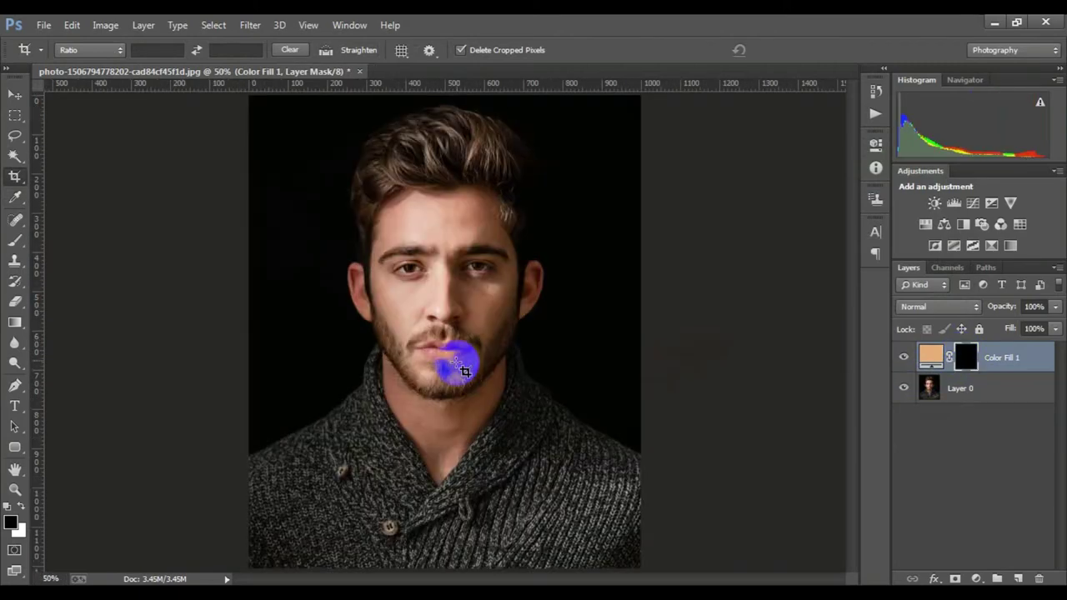
scroll(444, 238, up, 1)
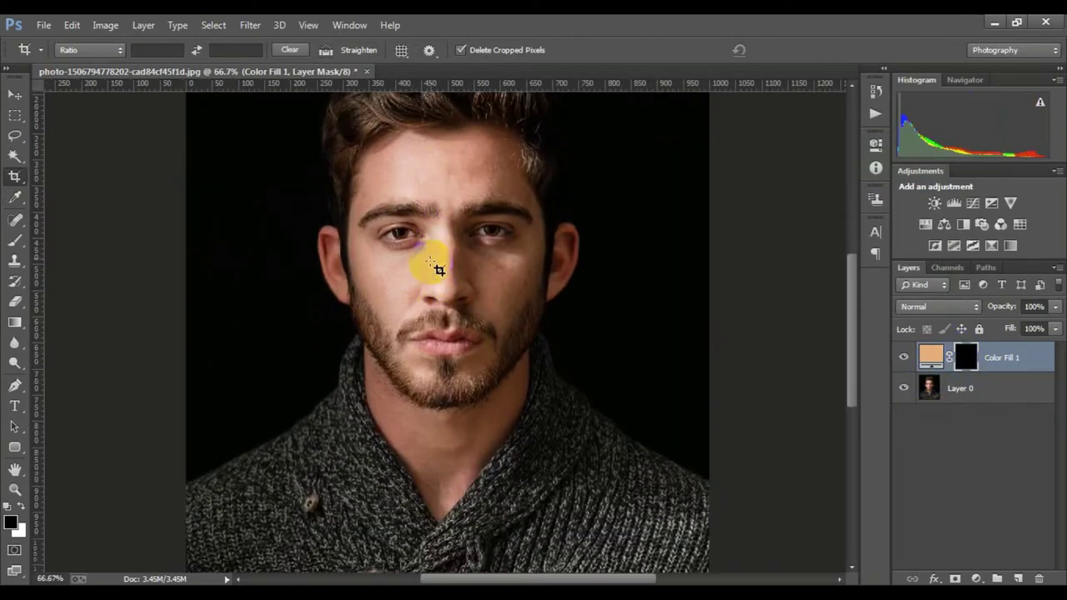
scroll(436, 267, up, 1)
click(15, 386)
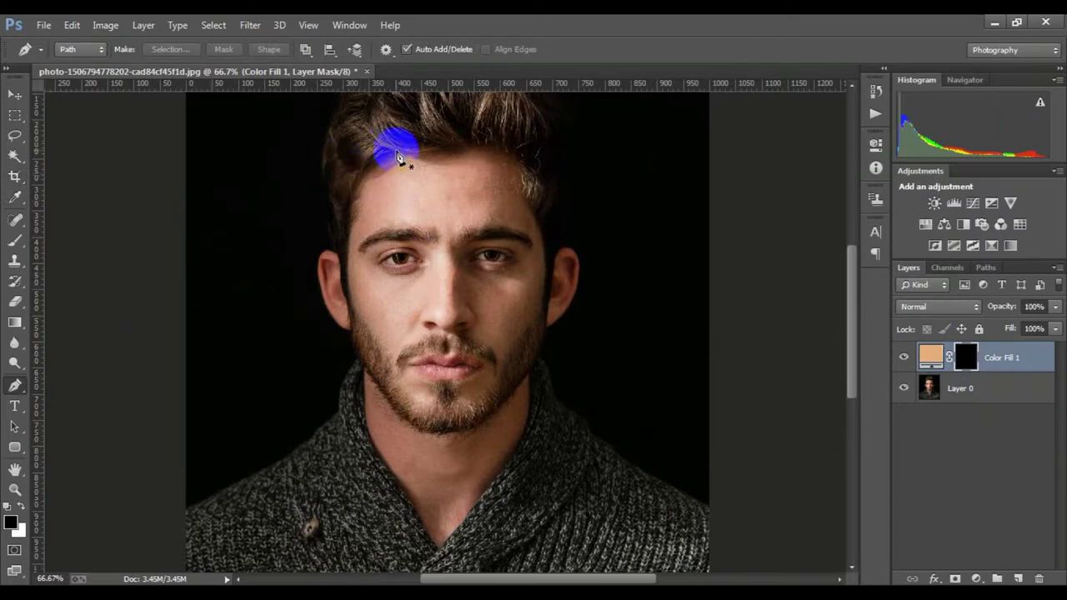
click(397, 152)
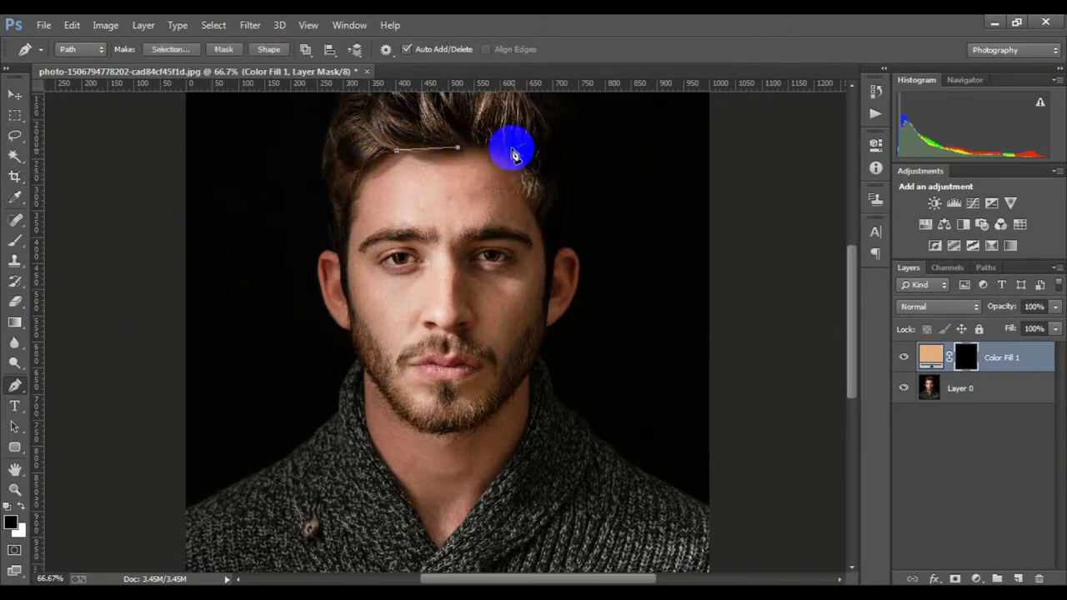
click(512, 144)
click(531, 182)
click(545, 211)
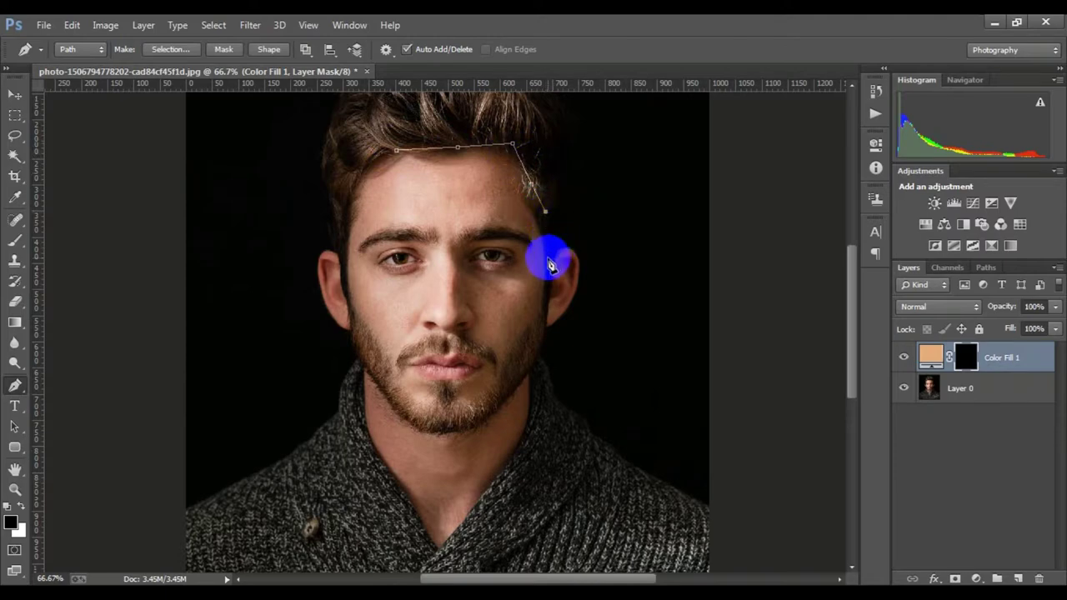
click(546, 258)
click(561, 249)
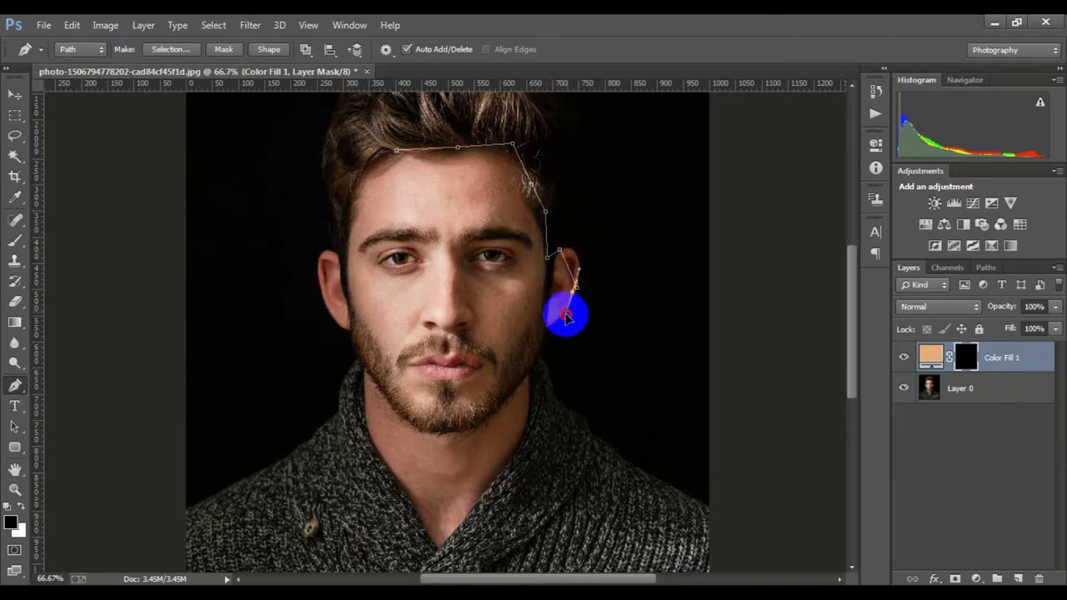
mouse_move(579, 278)
mouse_down()
mouse_move(569, 309)
mouse_move(579, 278)
mouse_move(496, 309)
mouse_move(505, 332)
mouse_move(548, 300)
mouse_up()
Step: Continue the outline below the jaw, down the neck and along the sweater collar's V
scroll(549, 309, down, 2)
scroll(538, 292, down, 5)
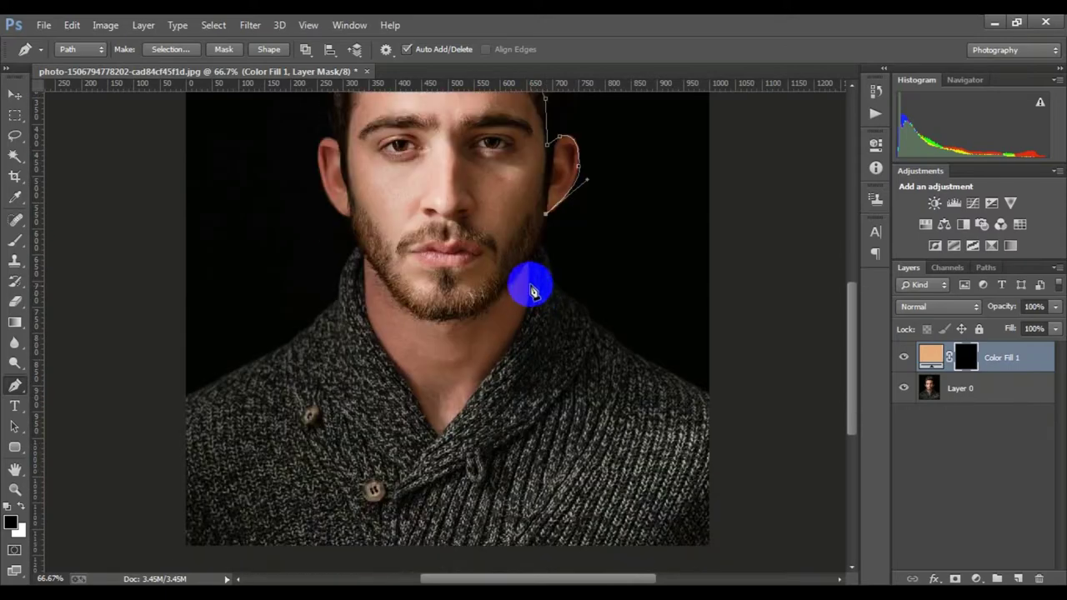
click(534, 262)
click(532, 301)
scroll(532, 301, down, 5)
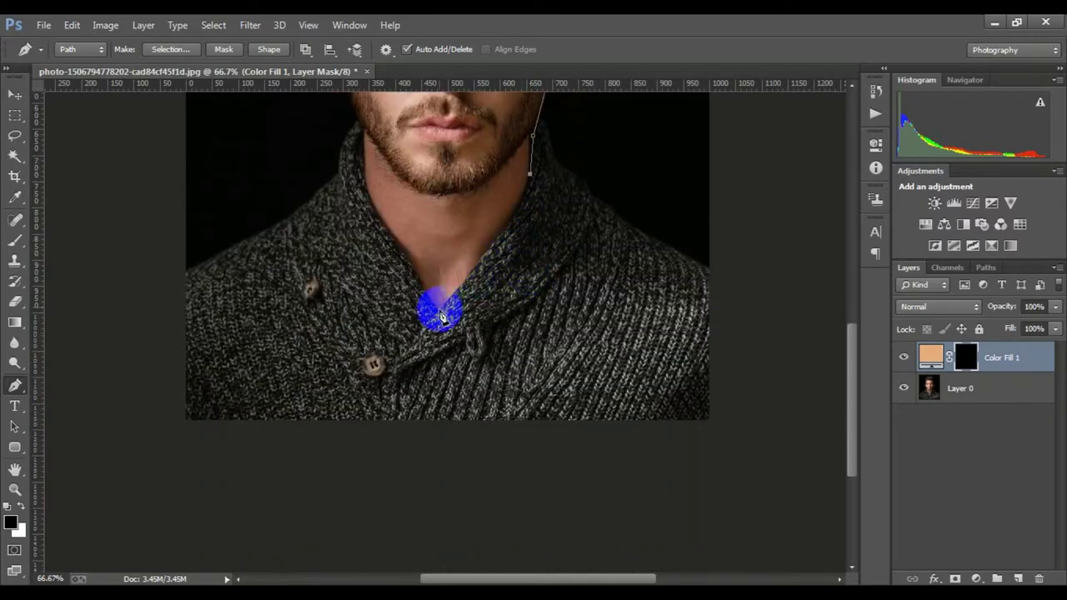
click(442, 310)
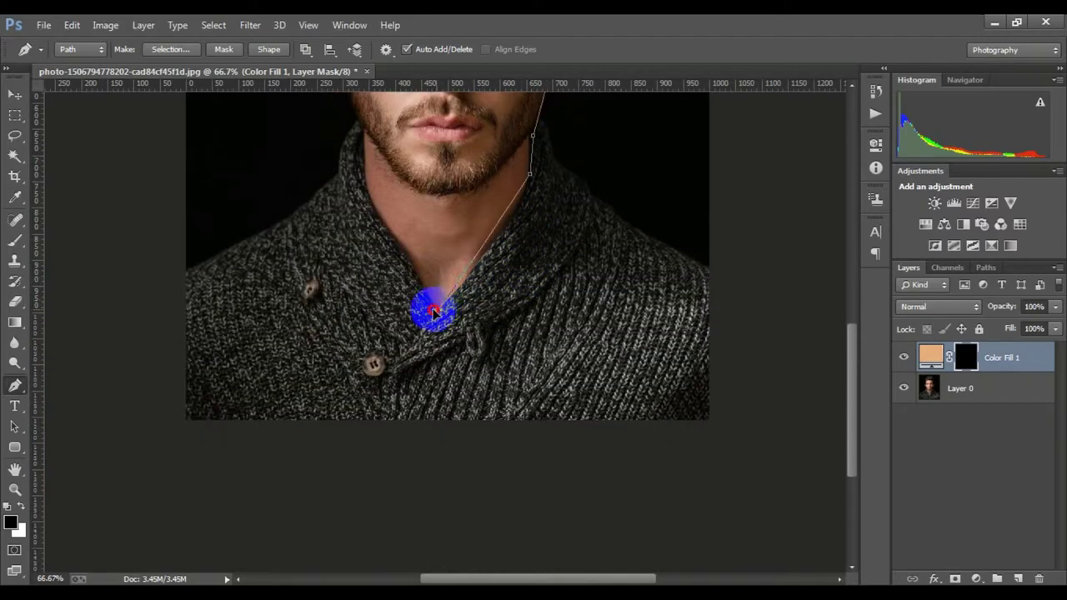
drag(434, 311, 357, 380)
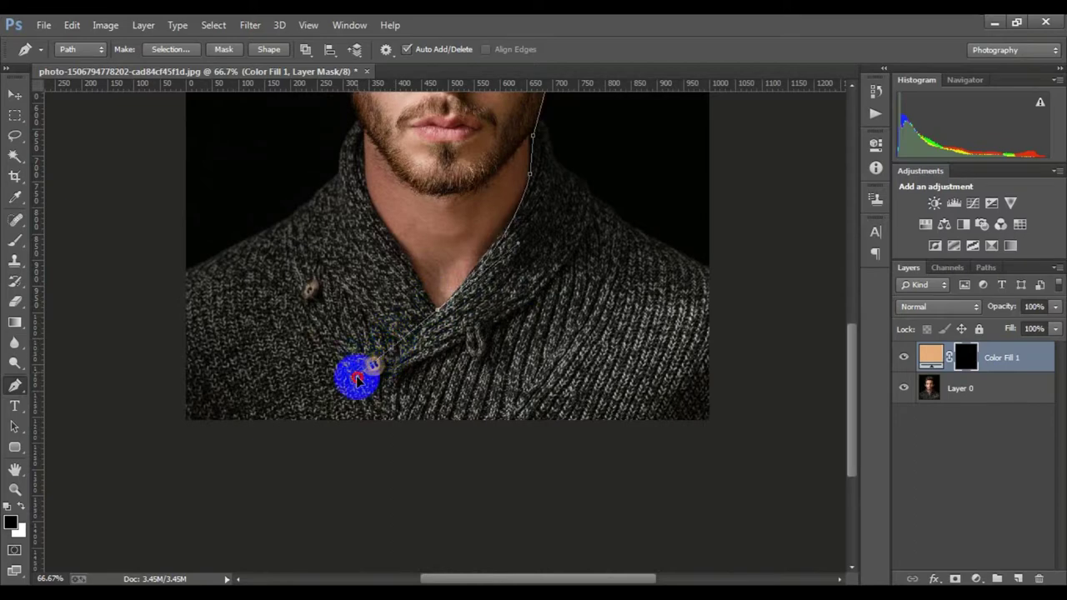
alt+click(436, 309)
drag(371, 213, 382, 218)
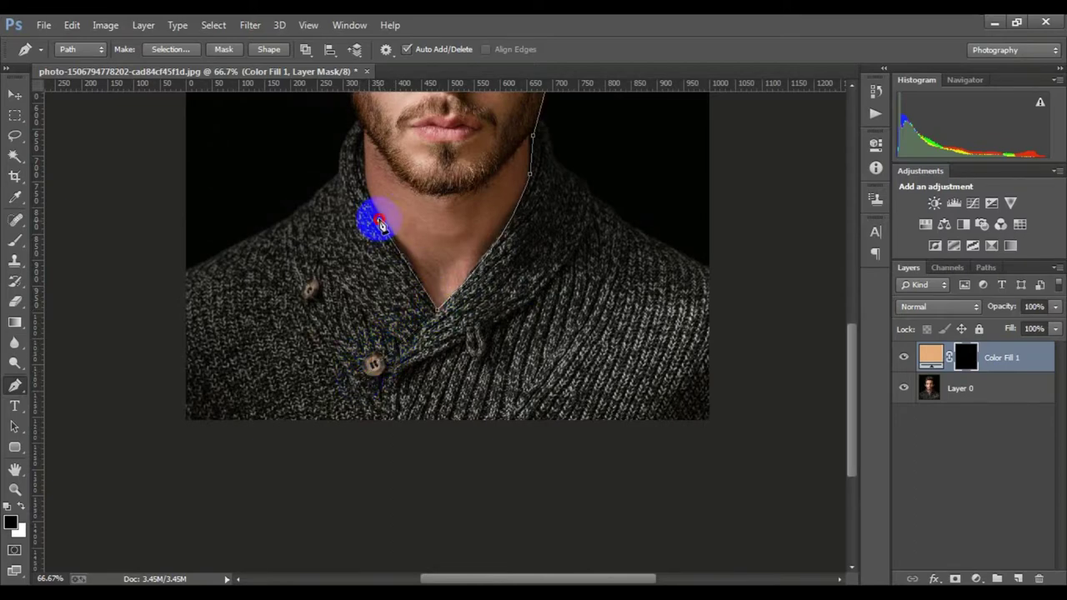
Step: Trace the left jaw and left ear back to the hairline, then load the path as a selection
click(364, 184)
click(362, 129)
drag(362, 125, 360, 308)
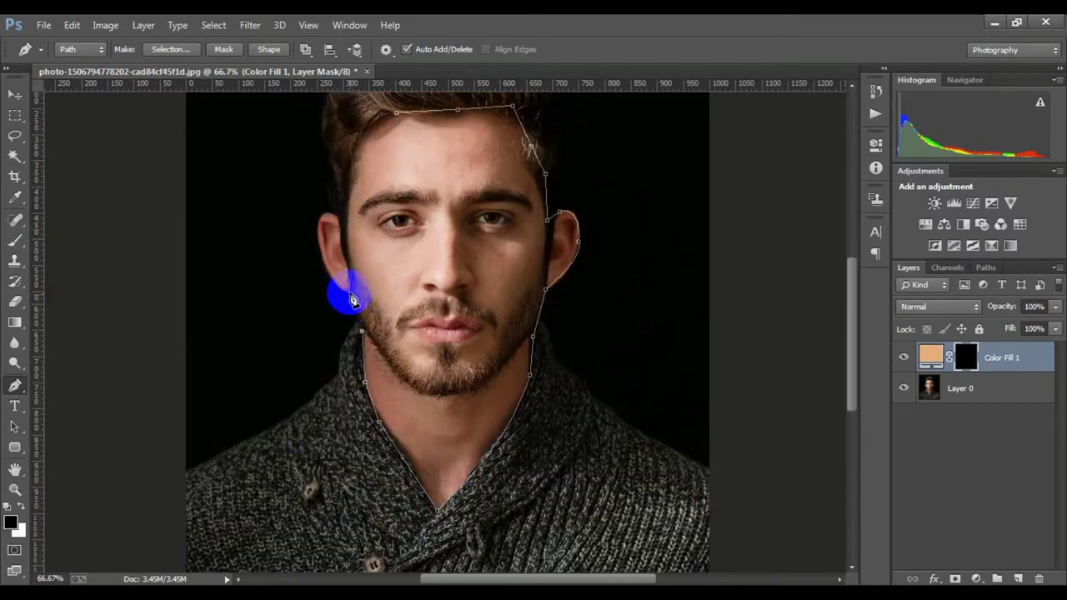
click(324, 254)
mouse_move(324, 242)
mouse_down()
mouse_move(313, 204)
mouse_move(329, 223)
mouse_move(346, 218)
mouse_up()
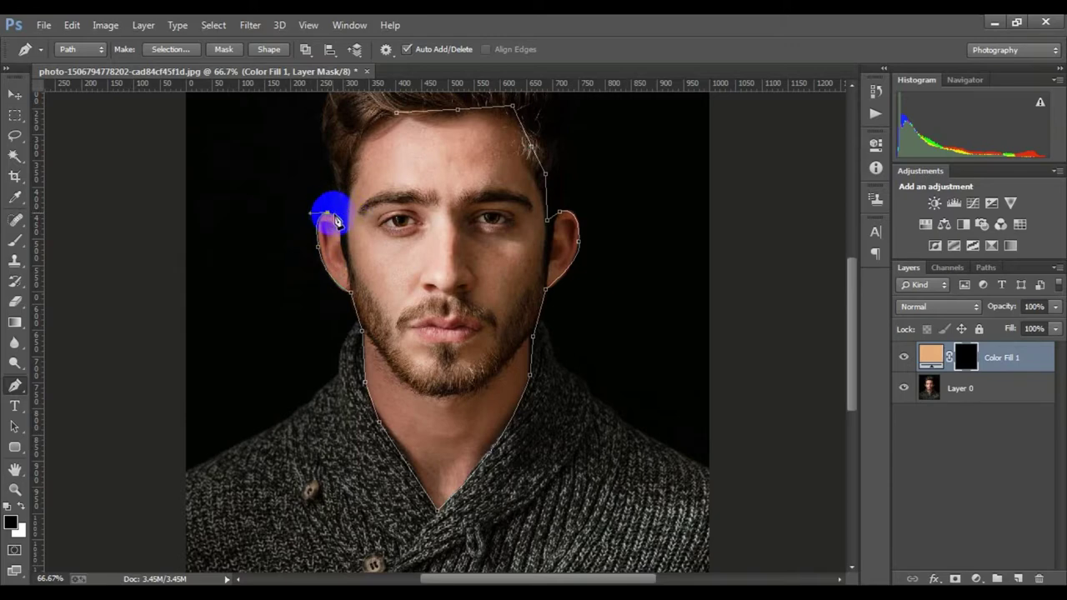
click(343, 194)
click(352, 149)
drag(364, 125, 386, 122)
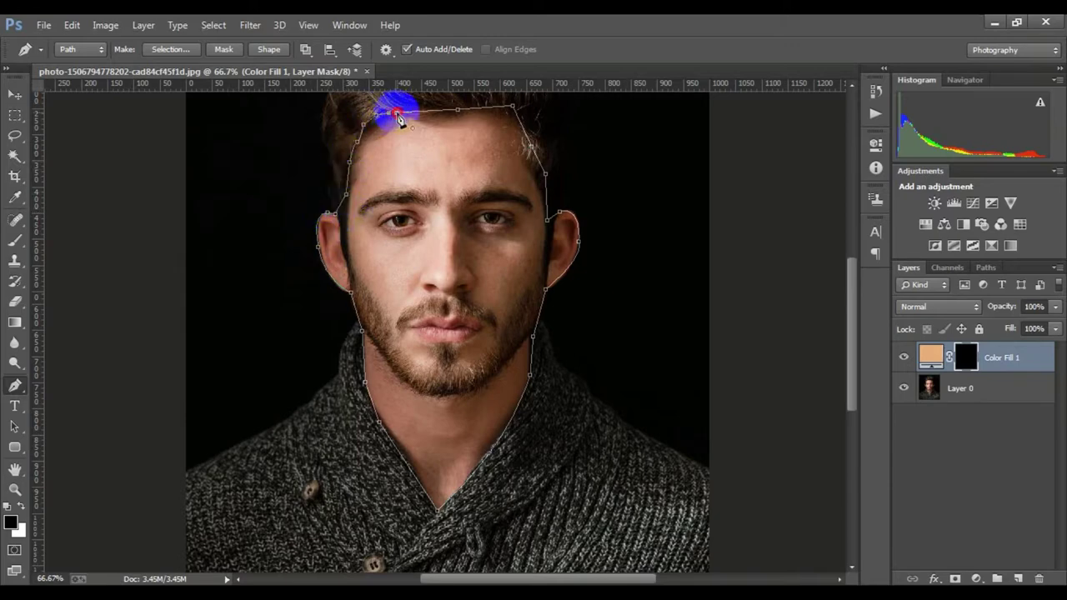
key(ctrl+Return)
Step: Fill the face selection white on the skin mask, deselect, and hide the skin fill layer
key(ctrl+BackSpace)
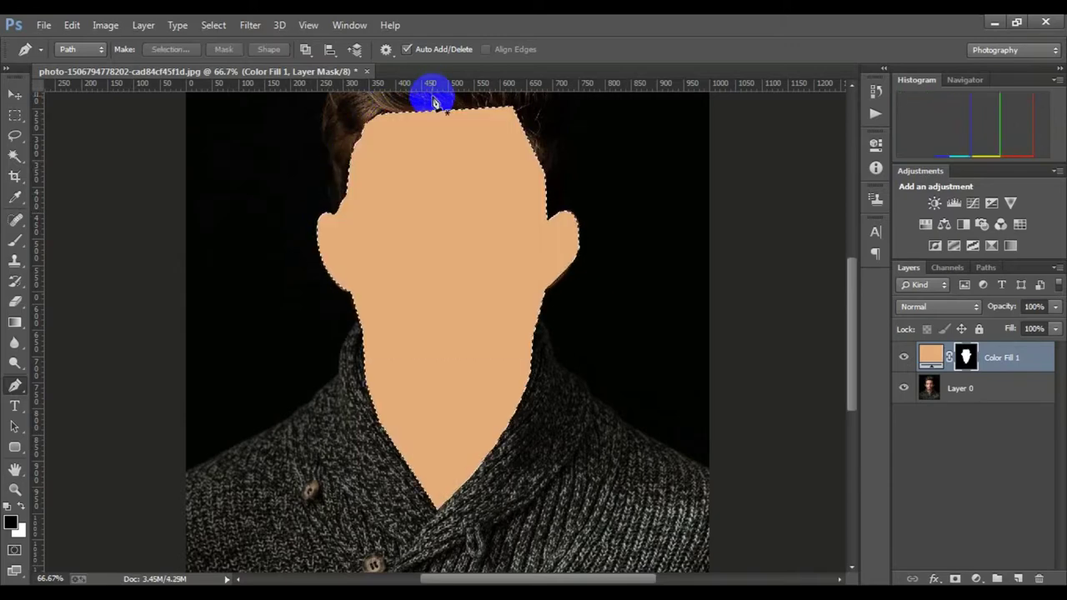
key(ctrl+d)
key(ctrl+minus)
key(ctrl+minus)
key(ctrl+minus)
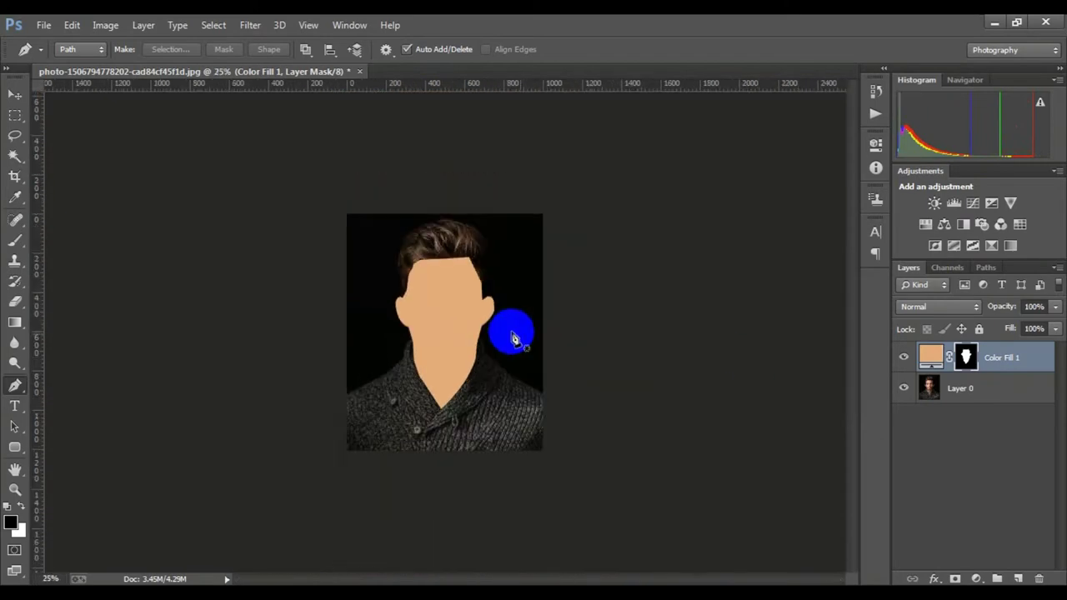
click(904, 360)
click(962, 390)
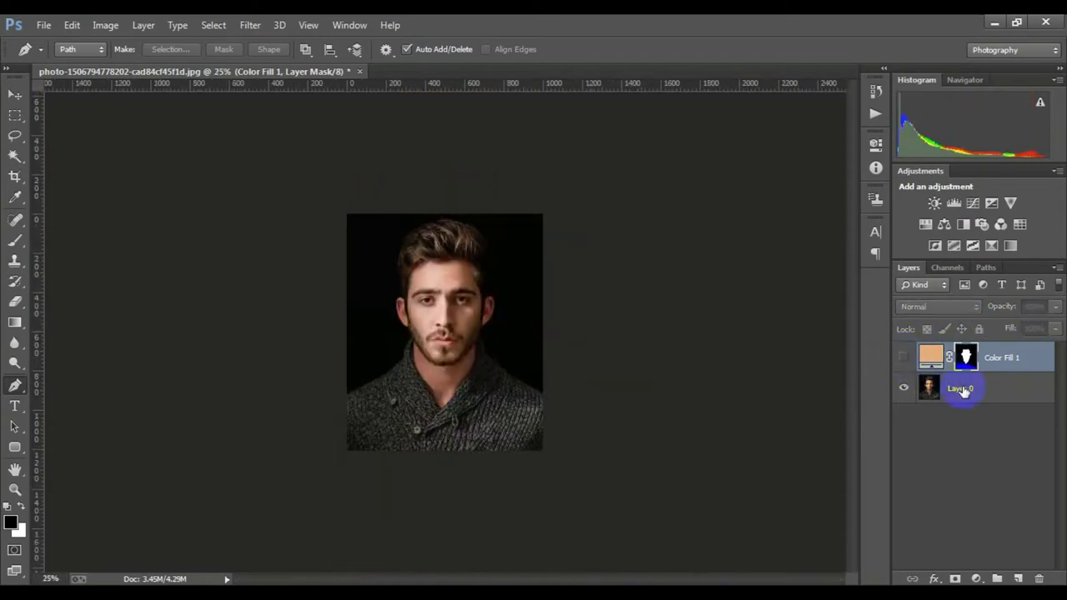
Step: Add a grey 757575 fill layer named shadow, rename the peach one Skin, and invert the shadow mask
click(976, 579)
click(958, 235)
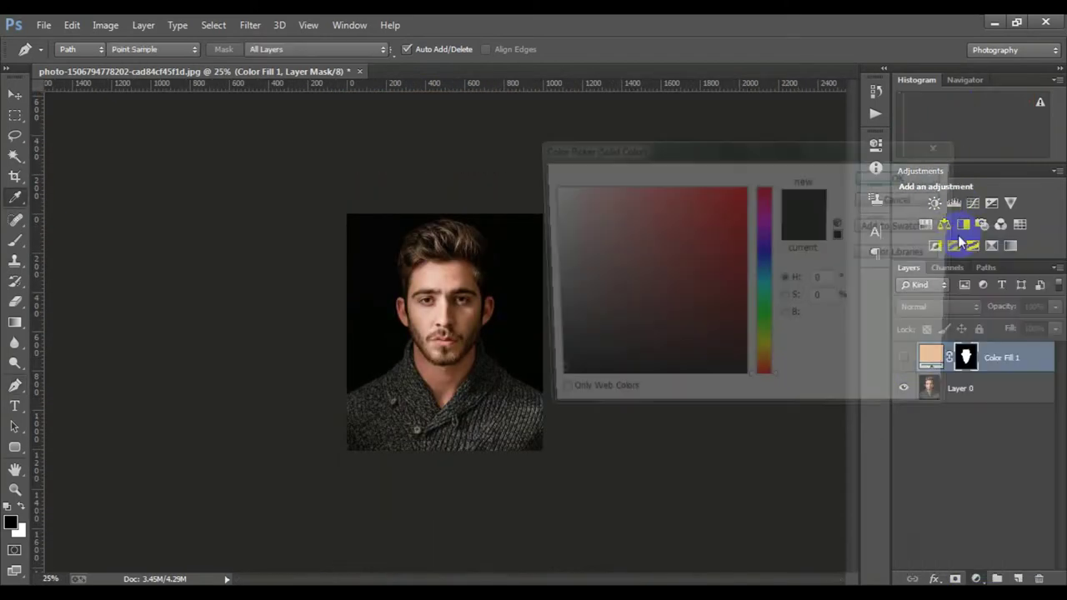
text(757575)
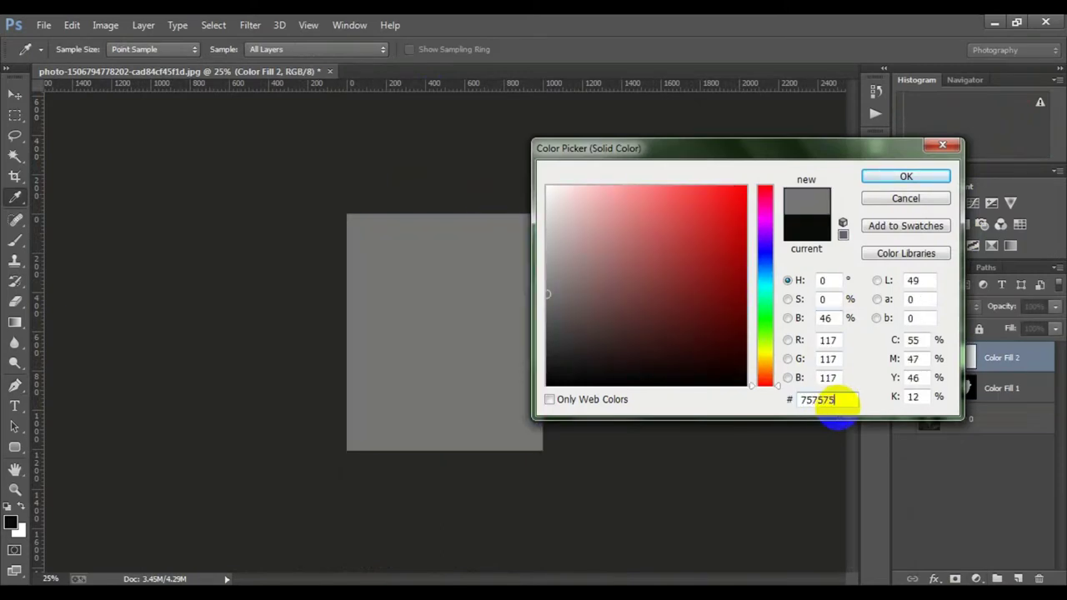
key(Return)
click(1001, 392)
text(Skin)
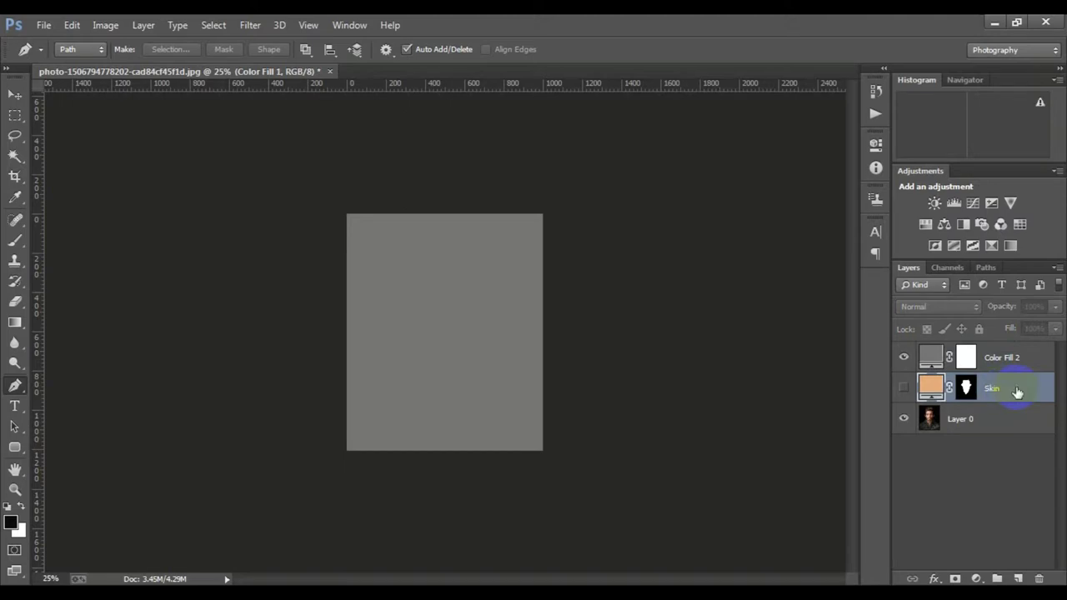
click(1012, 360)
text(shadow)
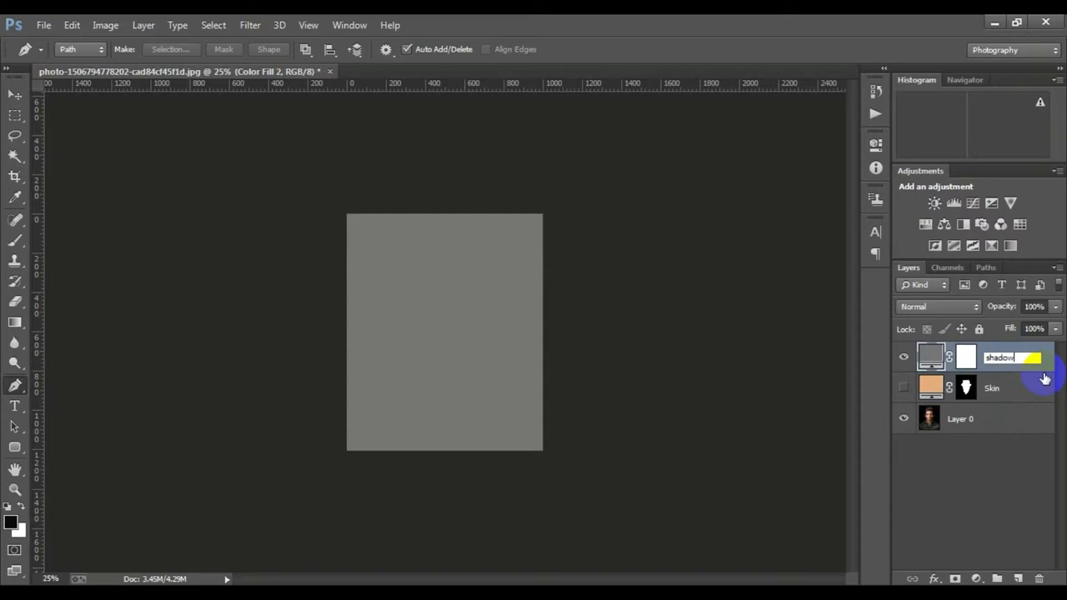
key(Return)
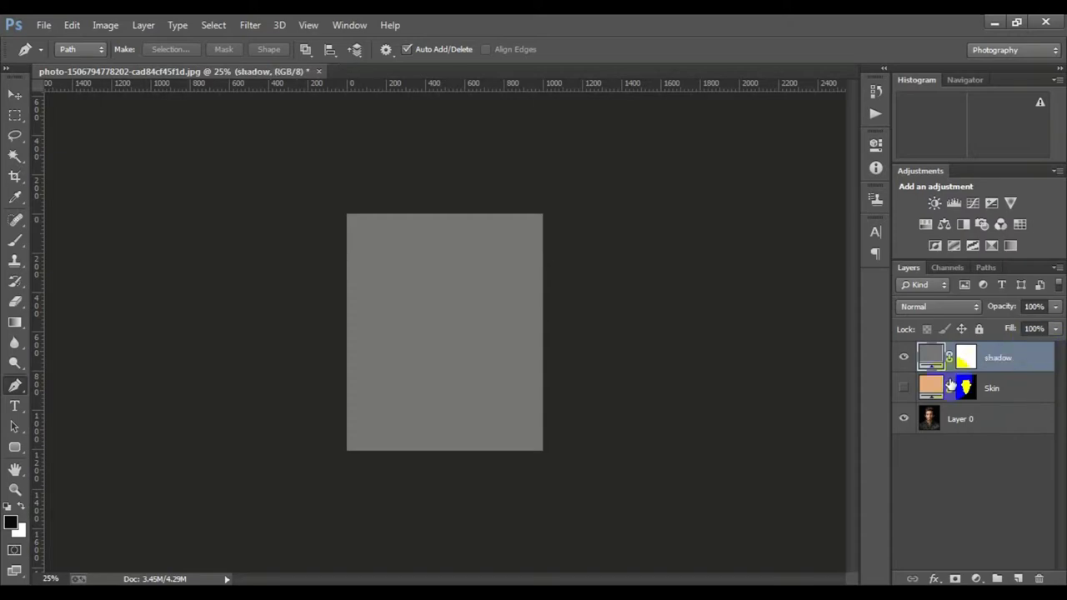
key(ctrl+i)
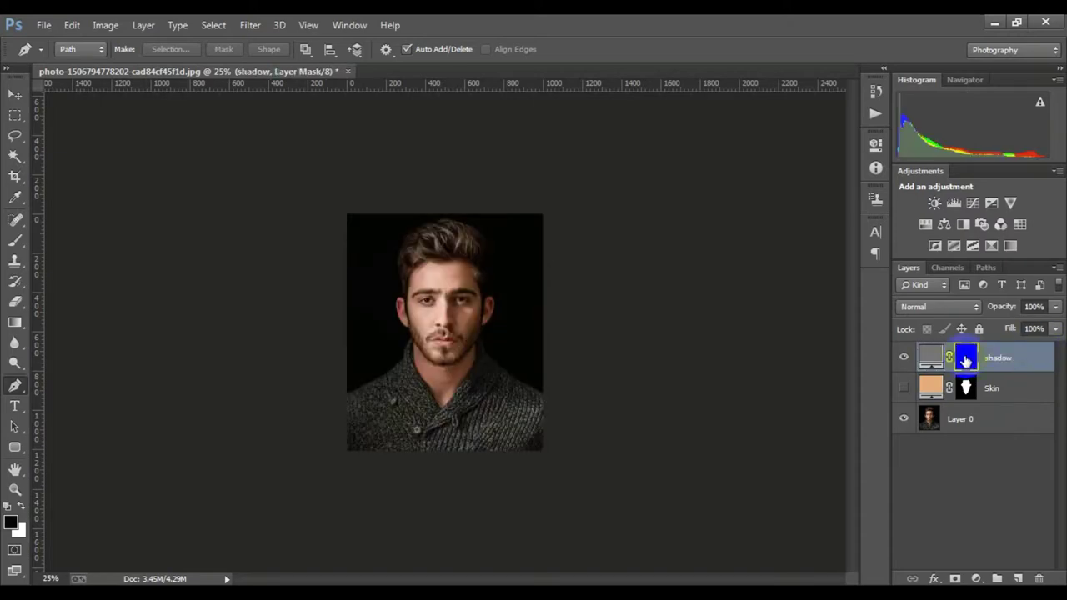
key(ctrl+plus)
key(ctrl+plus)
key(ctrl+plus)
Step: Trace the left and right nostrils and fill them grey on the shadow mask
key(ctrl+plus)
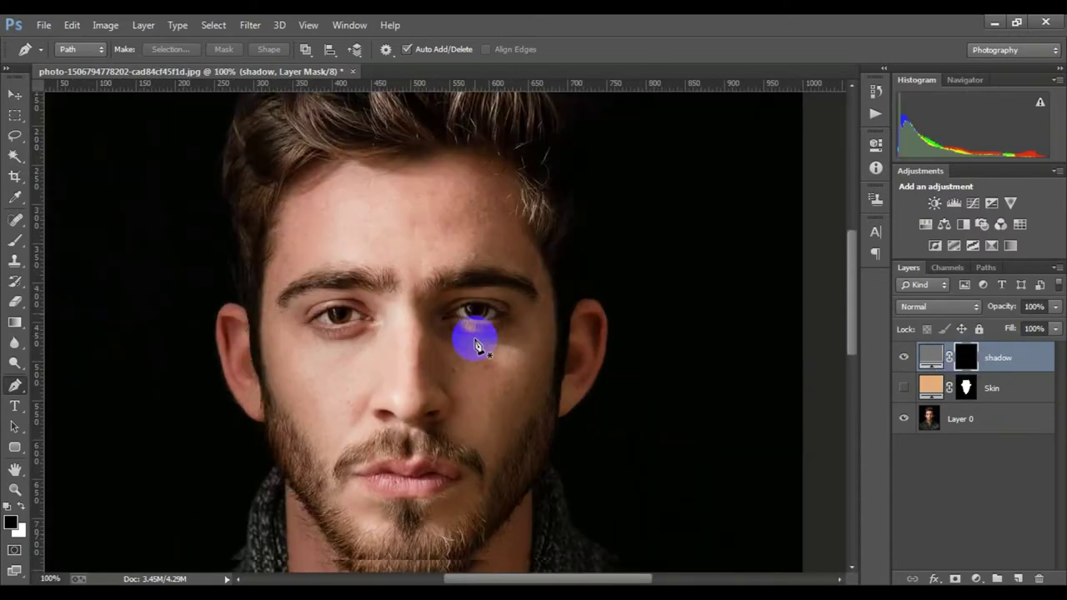
scroll(471, 338, down, 2)
key(ctrl+plus)
key(ctrl+minus)
key(ctrl+plus)
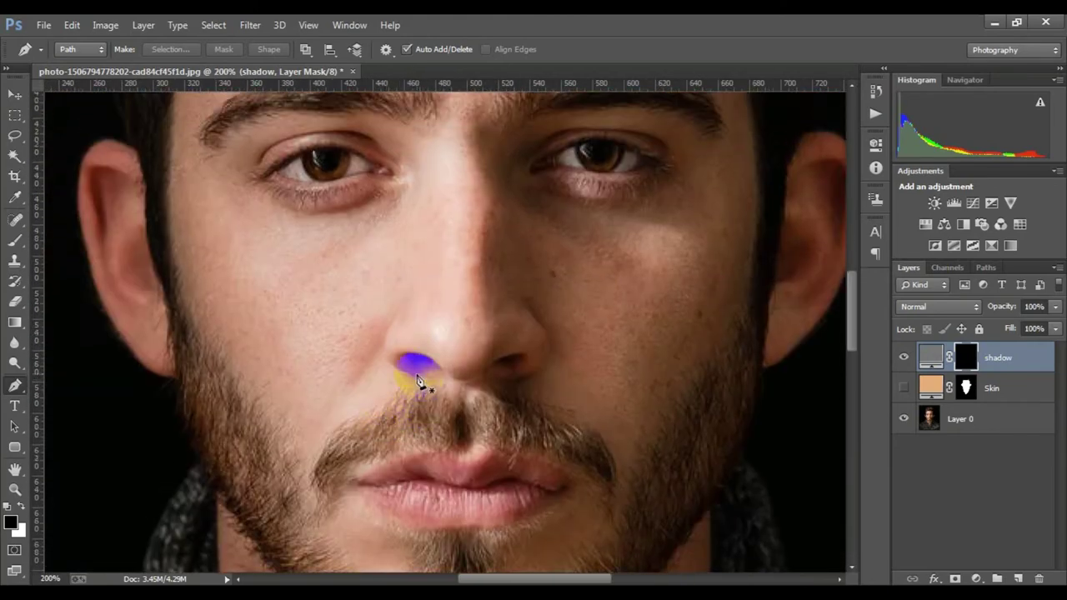
click(405, 360)
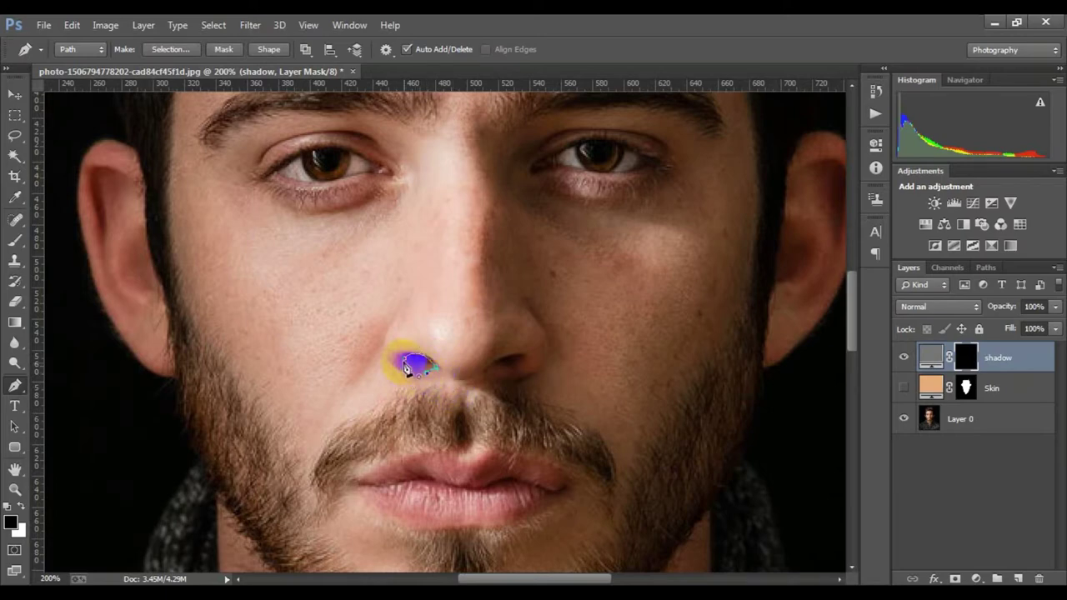
click(407, 360)
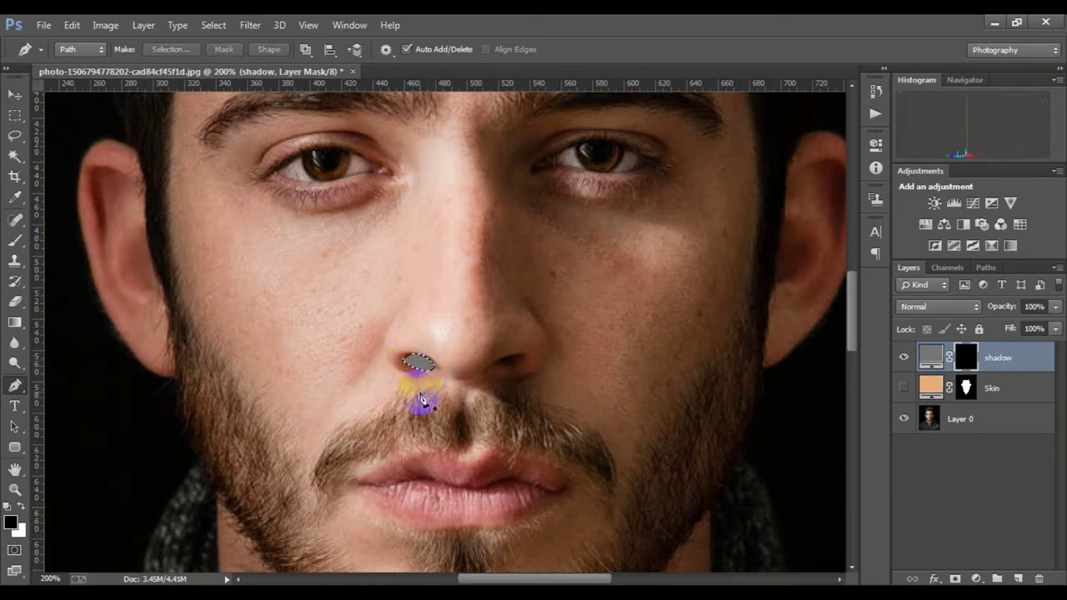
drag(491, 386, 435, 369)
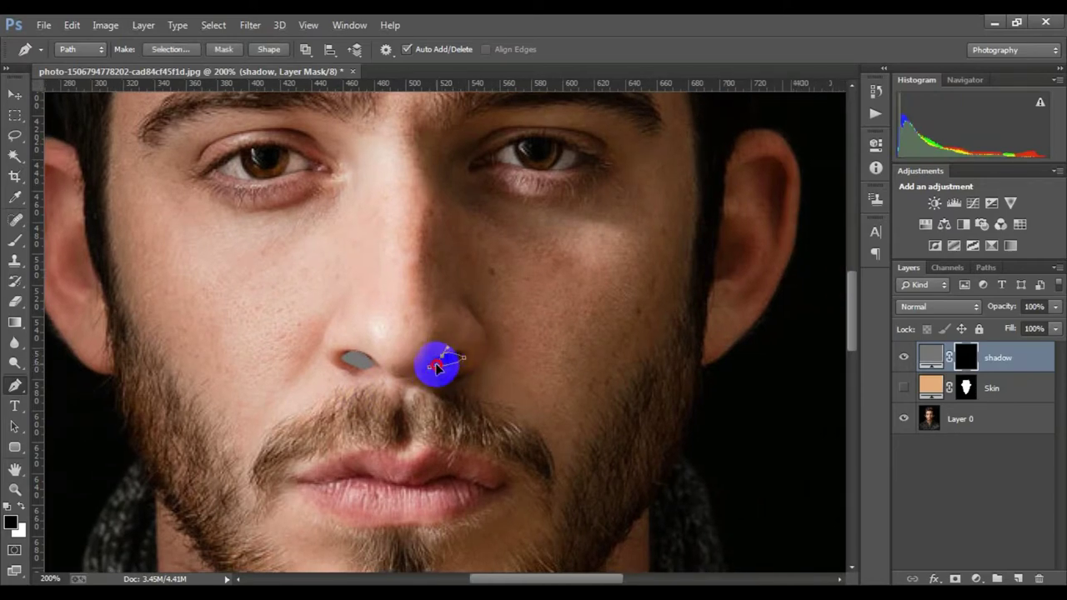
drag(437, 368, 465, 348)
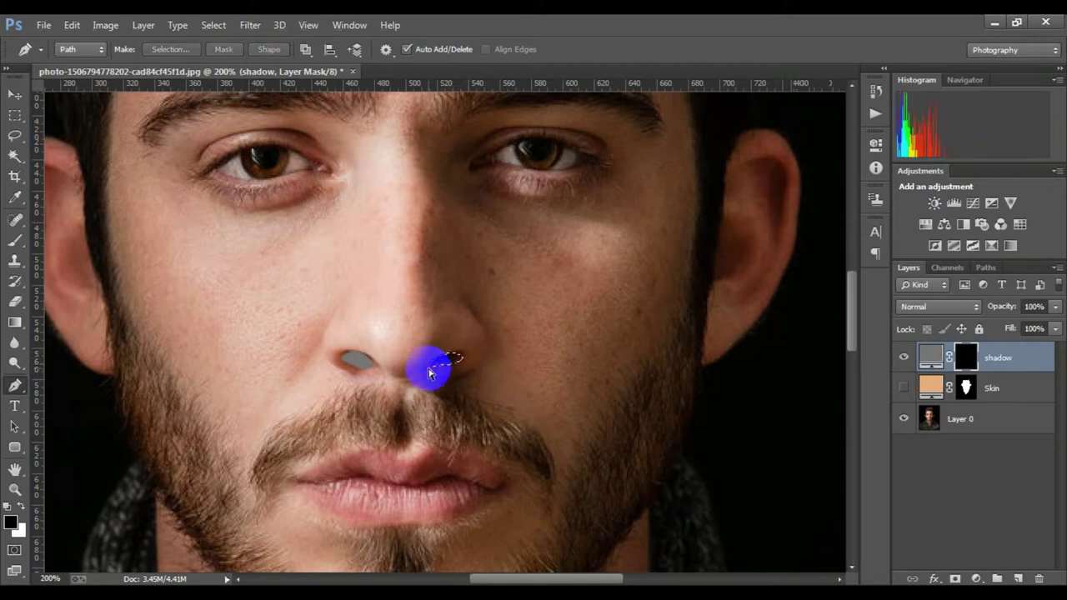
key(ctrl+Return)
key(ctrl+BackSpace)
drag(500, 356, 428, 334)
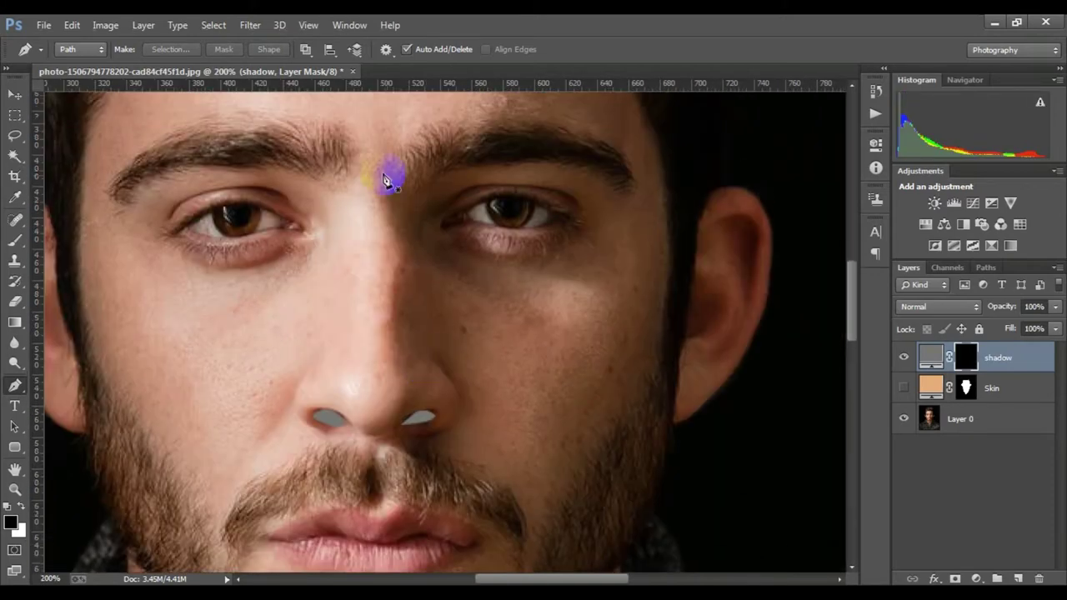
Step: Pen-trace the shadow from between the eyebrows down around the right nostril toward the beard
click(380, 162)
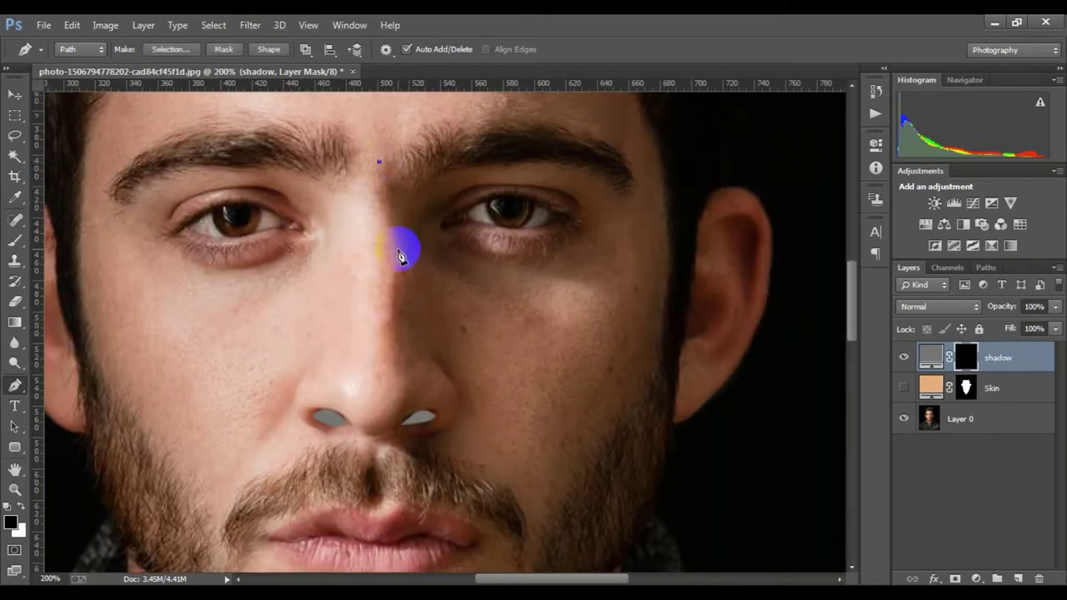
click(386, 374)
drag(460, 403, 471, 448)
scroll(467, 412, down, 1)
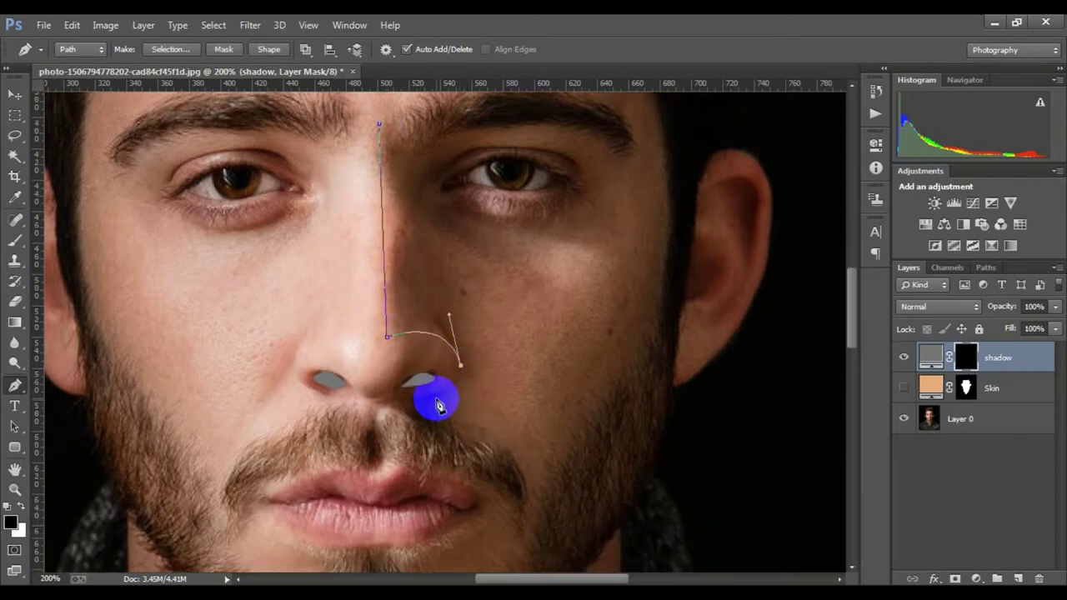
click(438, 402)
scroll(441, 398, down, 1)
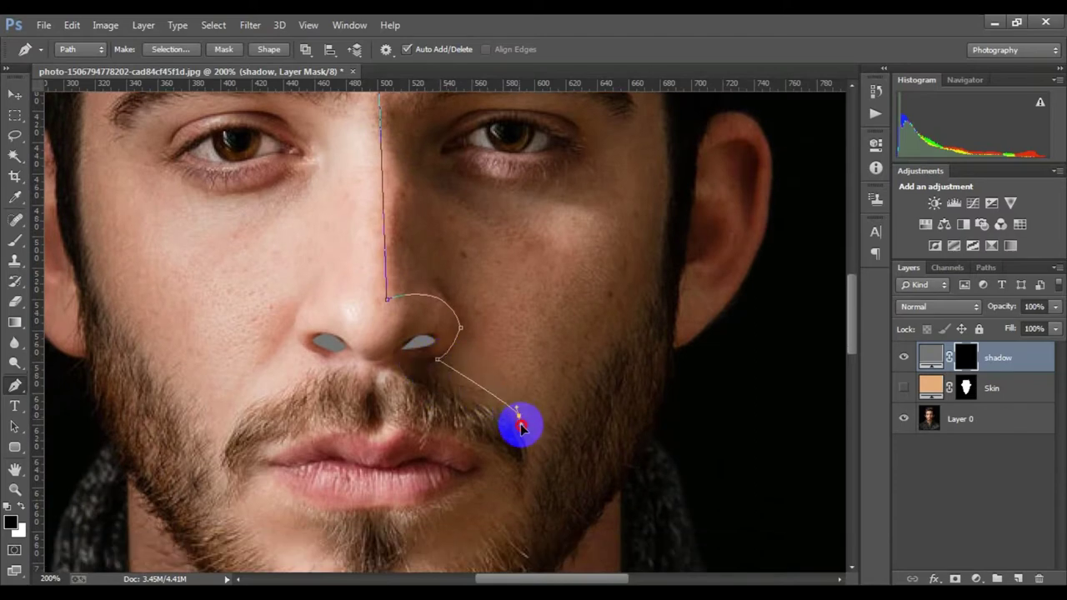
mouse_move(519, 415)
mouse_down()
mouse_move(523, 447)
mouse_move(518, 419)
mouse_up()
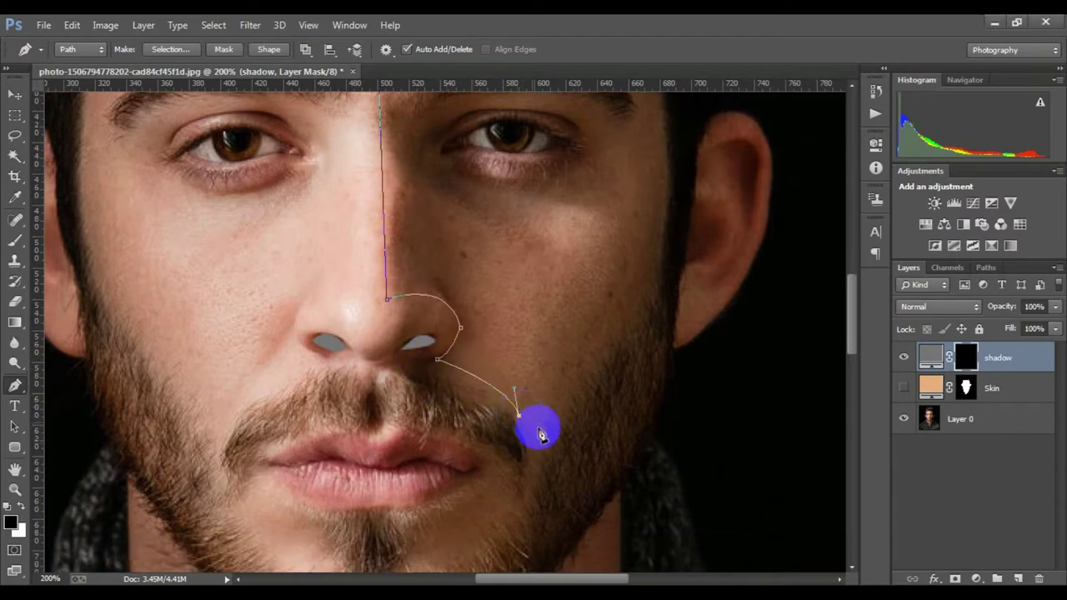
Step: Close the shadow outline via the cheek and hairline, then fill it grey on the mask
click(654, 298)
scroll(659, 308, up, 3)
scroll(660, 316, up, 2)
mouse_move(662, 241)
mouse_down()
mouse_move(648, 195)
mouse_move(618, 244)
mouse_up()
scroll(651, 239, up, 3)
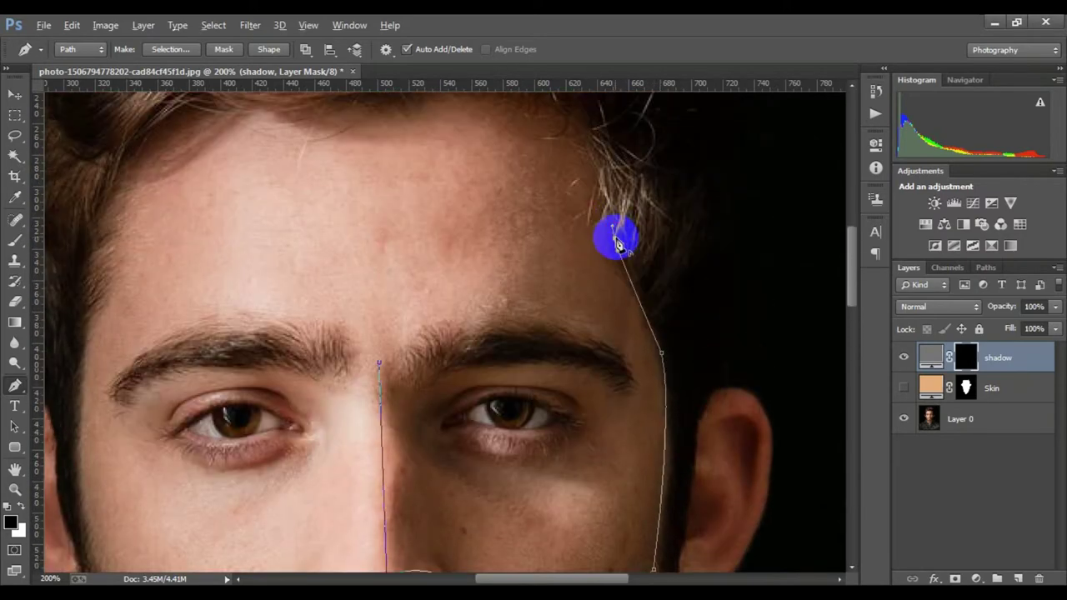
scroll(618, 243, up, 2)
click(603, 200)
click(552, 172)
click(504, 161)
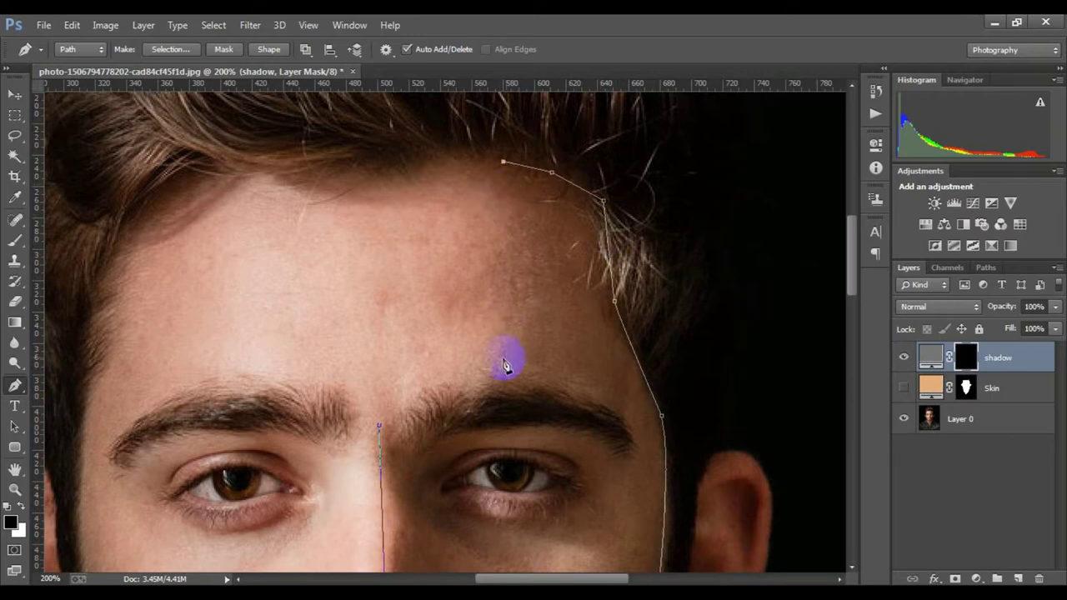
click(384, 414)
key(ctrl+Return)
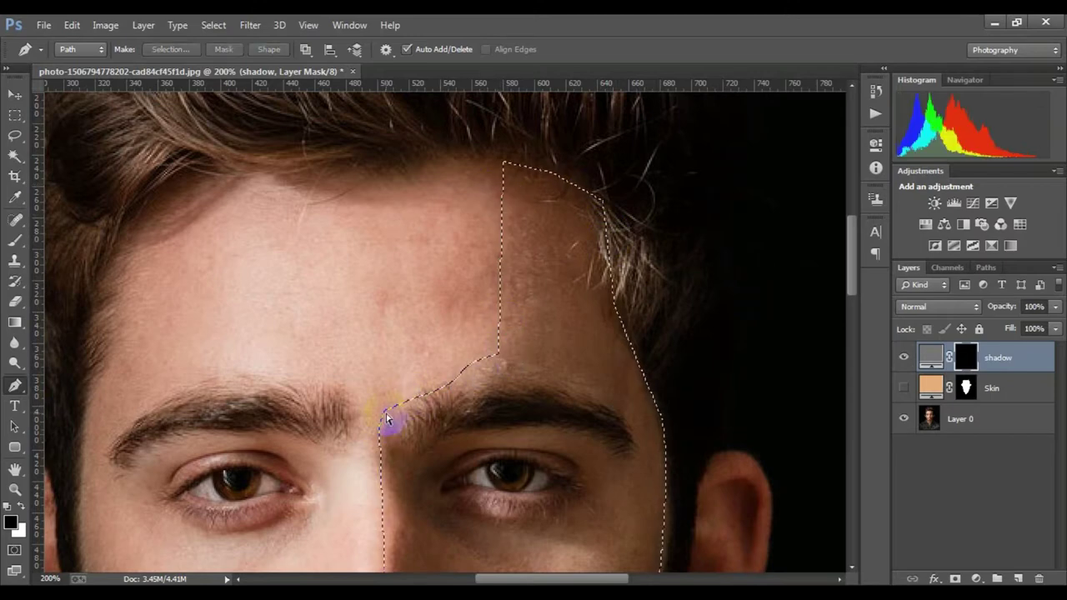
key(ctrl+BackSpace)
Step: Set the shadow layer to Multiply blend mode at 43% opacity
scroll(377, 411, down, 2)
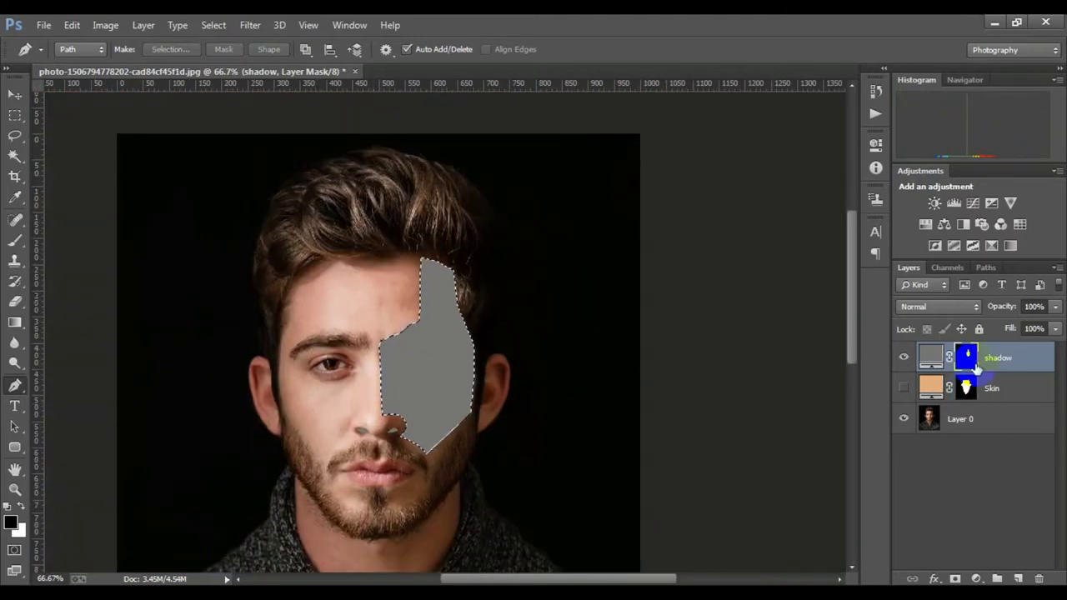
click(939, 307)
click(926, 72)
scroll(457, 359, down, 1)
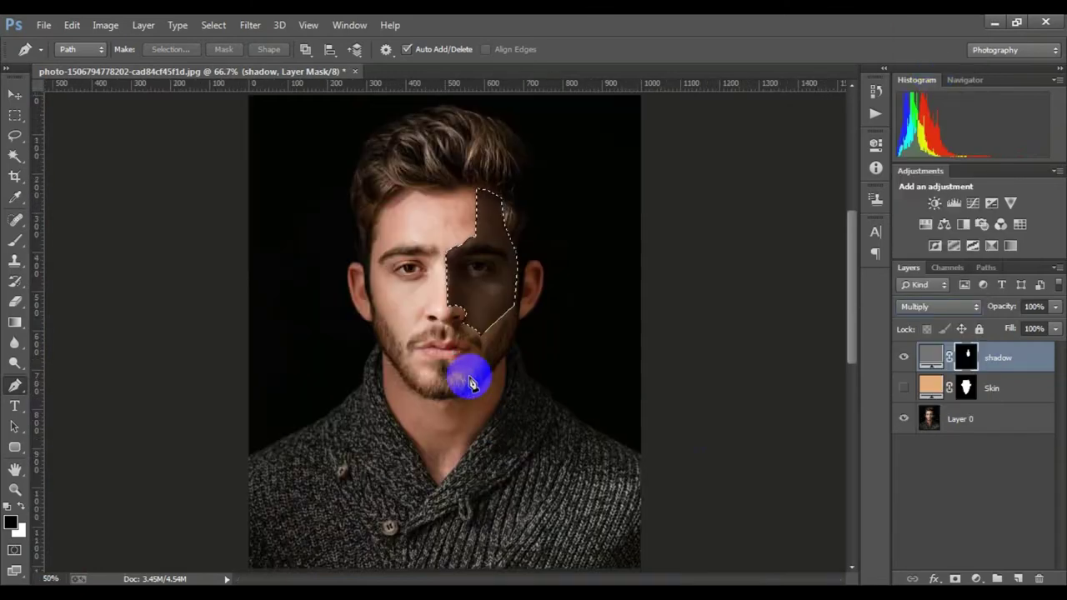
drag(1055, 307, 1011, 327)
Step: Compare the face with and without the shadow, deselect, and start a new solid colour fill layer
click(904, 357)
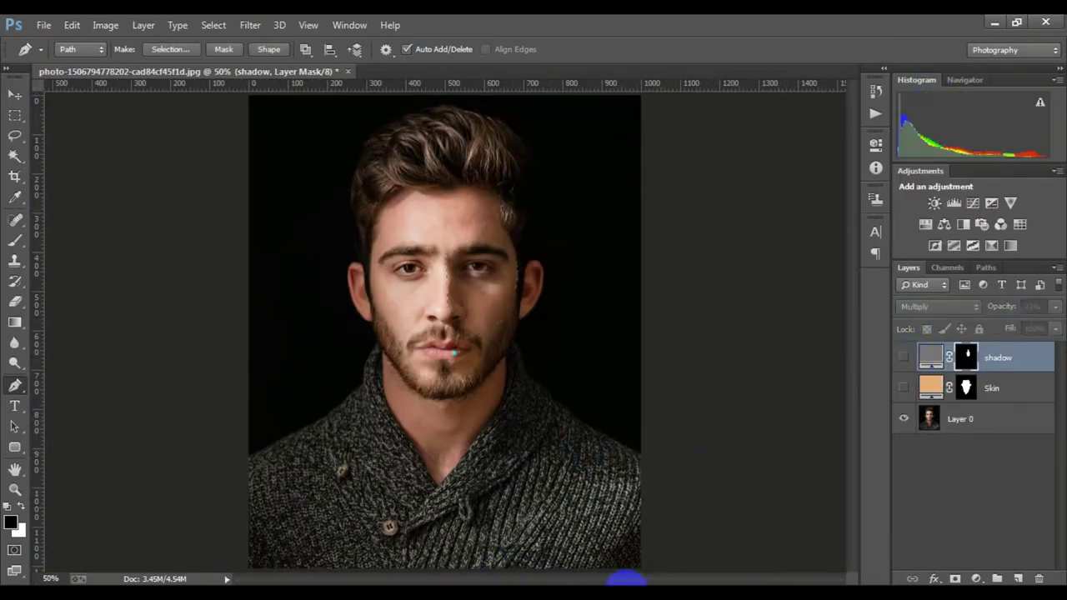
key(ctrl+Return)
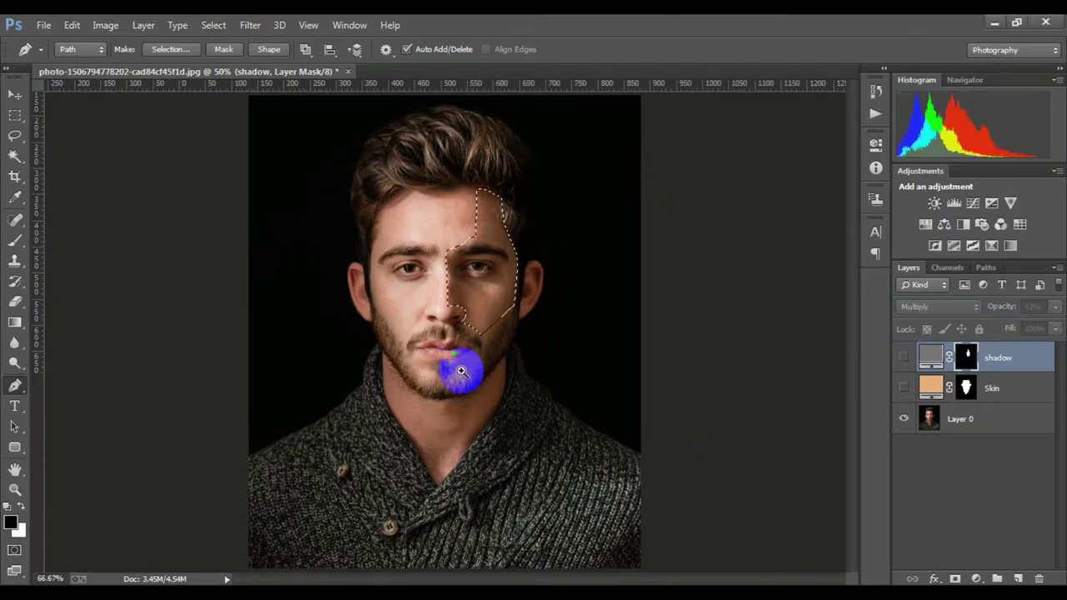
scroll(466, 380, up, 2)
scroll(481, 384, down, 1)
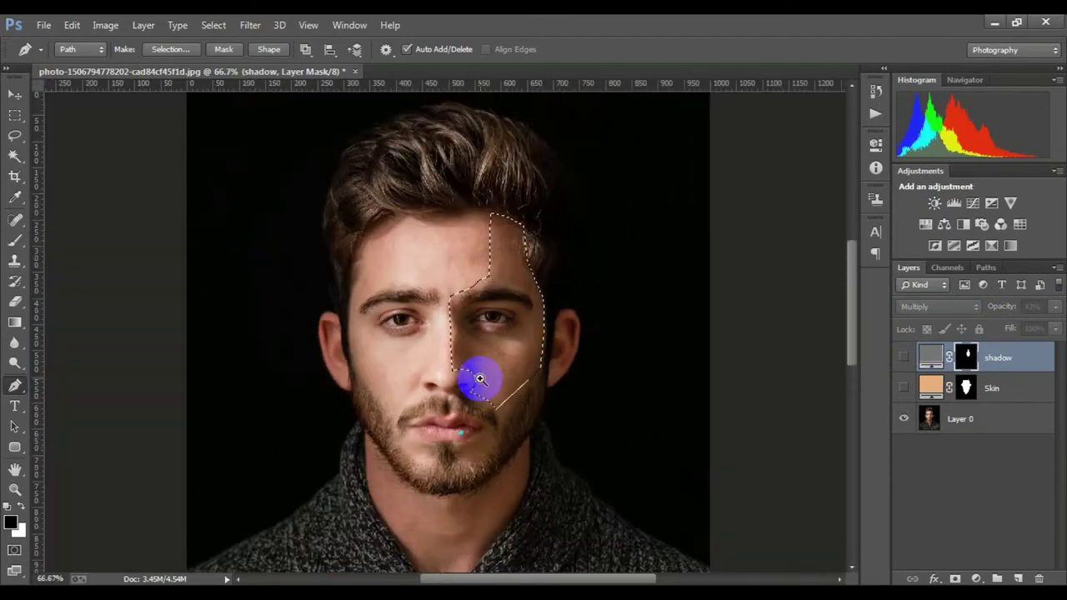
scroll(481, 384, up, 1)
key(ctrl+d)
scroll(550, 387, down, 1)
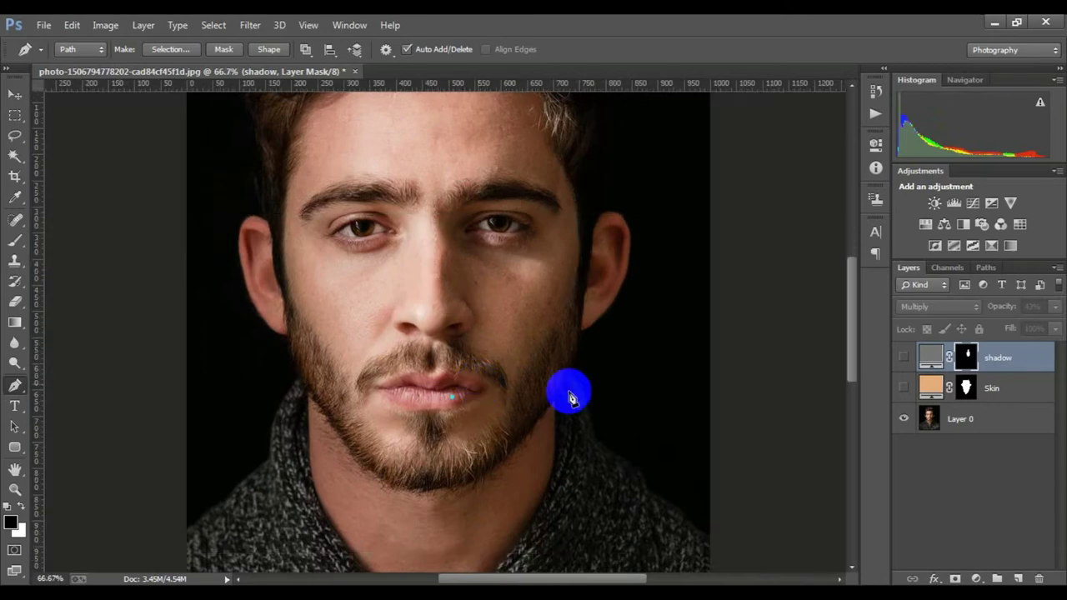
click(904, 358)
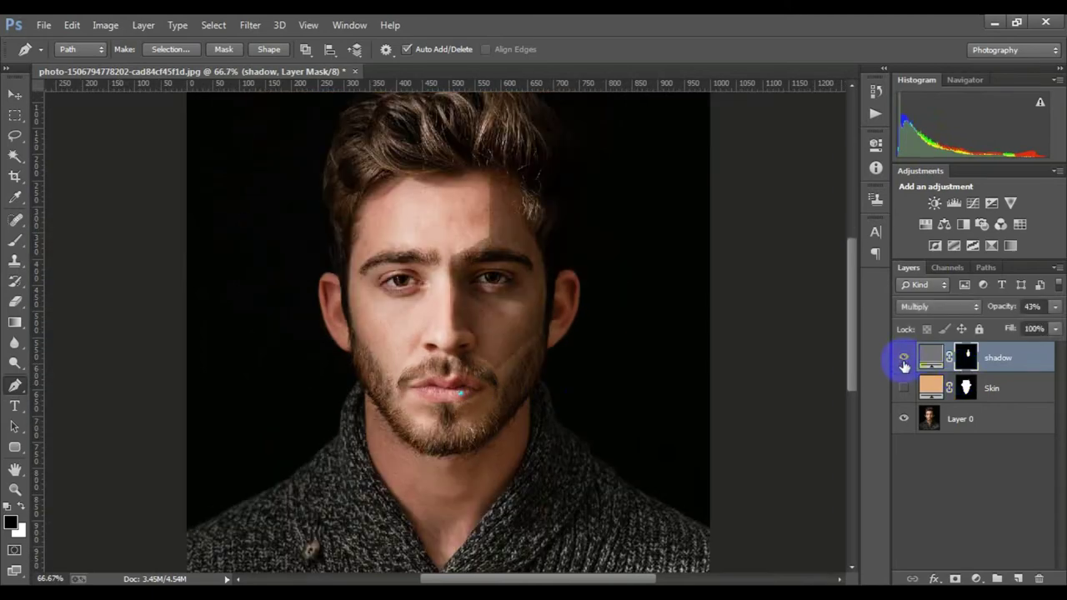
click(904, 358)
click(904, 358)
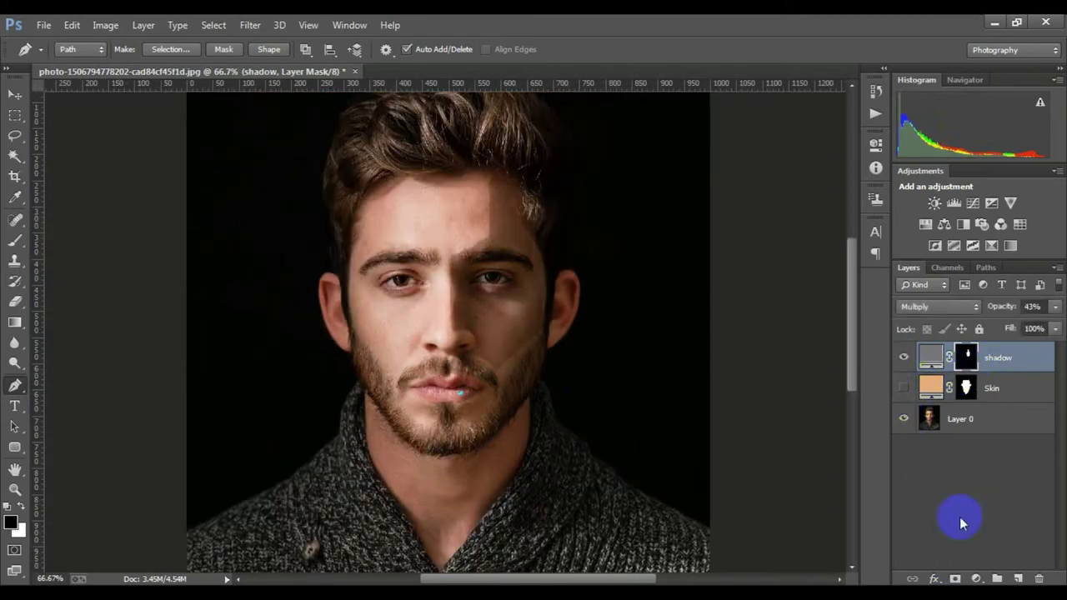
click(976, 579)
click(951, 232)
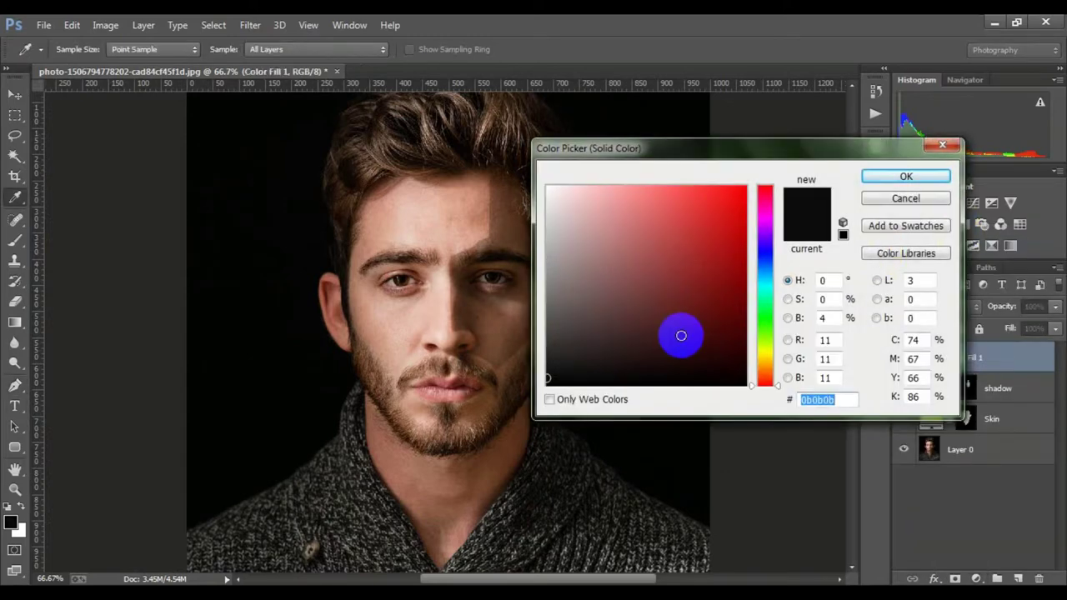
Step: Hide the shadow layer and add a white fill layer with an inverted mask
click(908, 199)
click(904, 358)
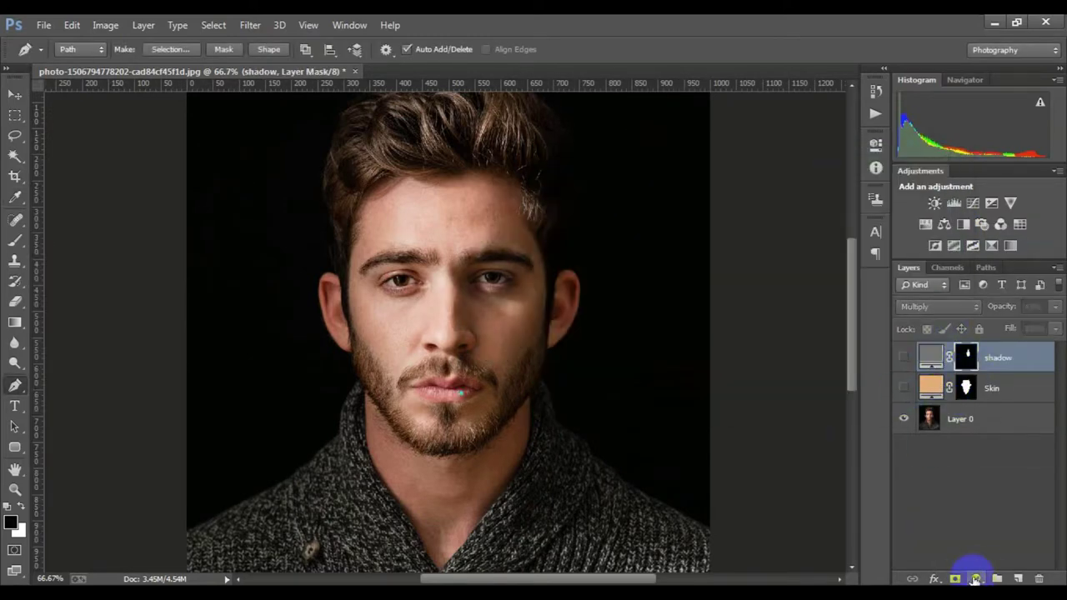
key(ctrl+1)
click(973, 579)
click(950, 232)
click(543, 179)
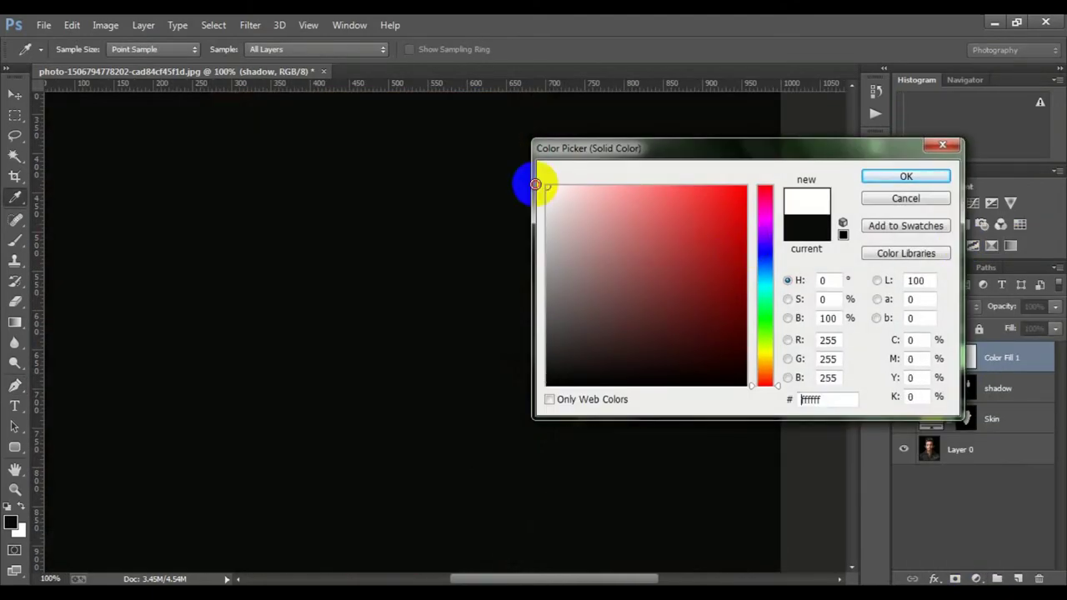
click(906, 176)
click(965, 363)
key(ctrl+i)
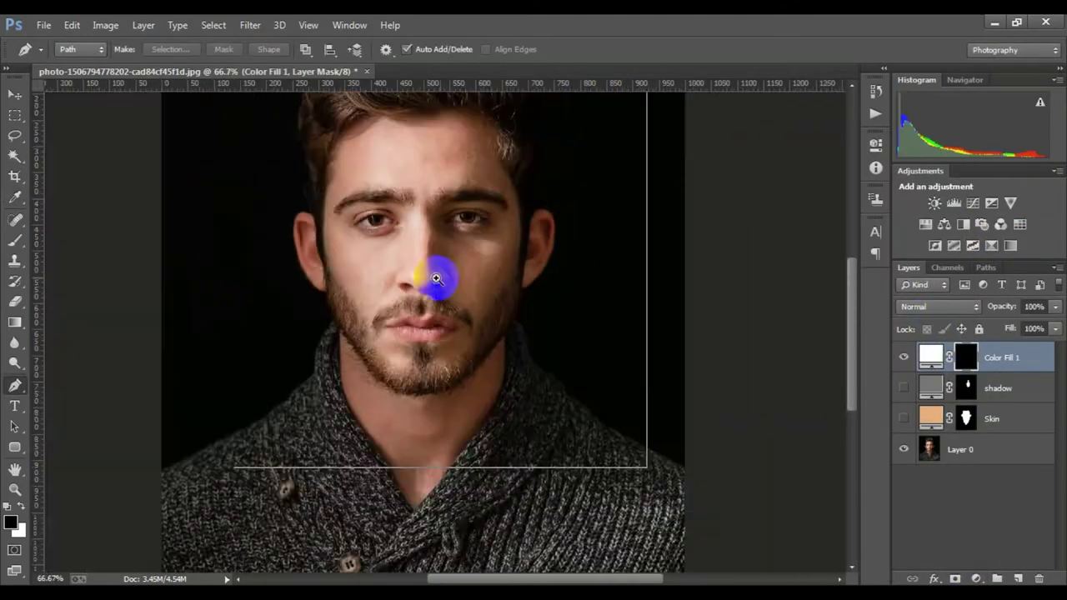
Step: Outline the first eye's white along the lids and fill it white on the mask
scroll(334, 345, up, 3)
scroll(381, 357, up, 2)
scroll(319, 337, up, 2)
drag(320, 333, 406, 353)
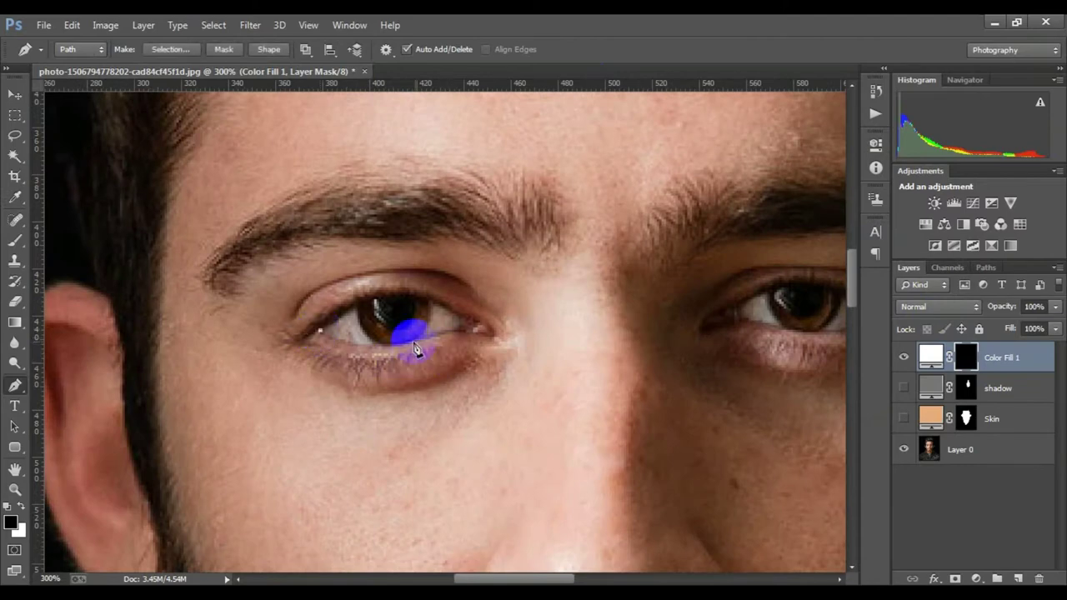
drag(461, 331, 565, 295)
drag(466, 328, 434, 310)
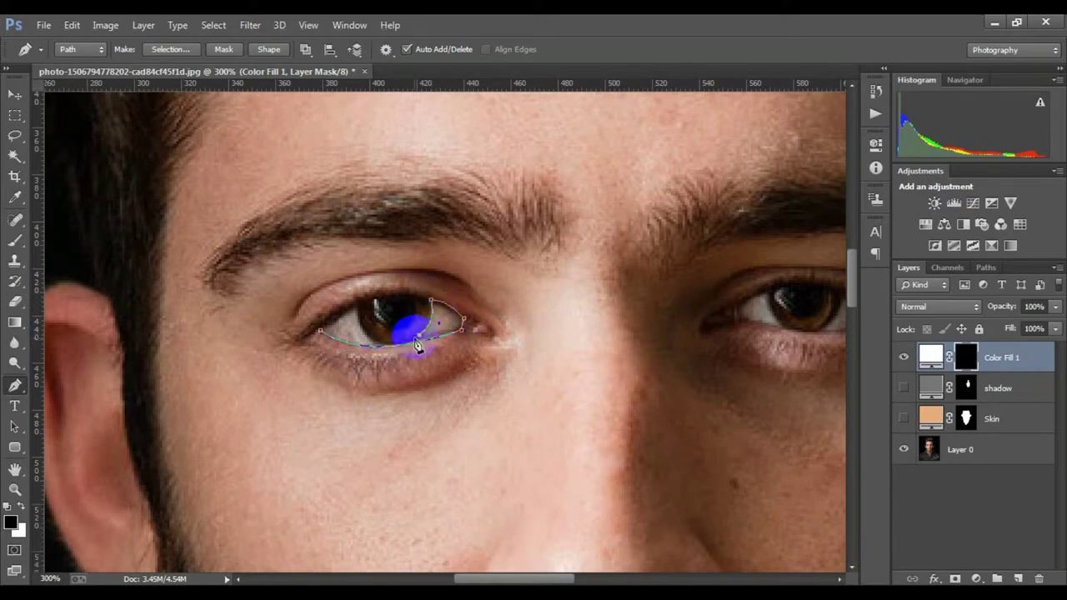
drag(355, 308, 372, 270)
alt+click(354, 307)
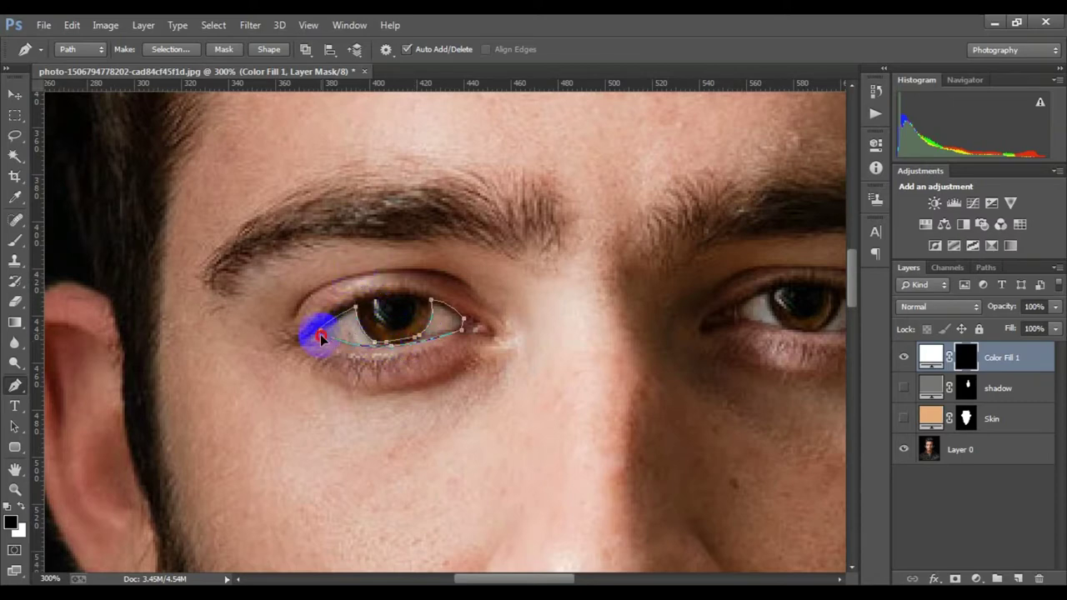
click(320, 334)
key(ctrl+Return)
key(ctrl+BackSpace)
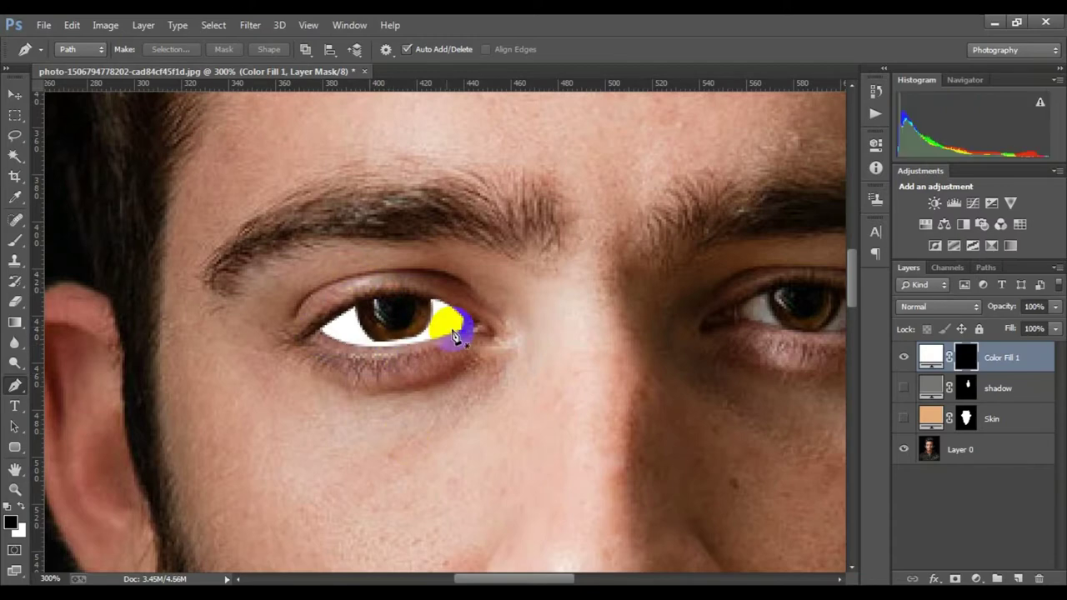
Step: Outline the other eye's white, fill it white on the mask, and deselect
scroll(454, 336, right, 5)
click(449, 329)
click(497, 343)
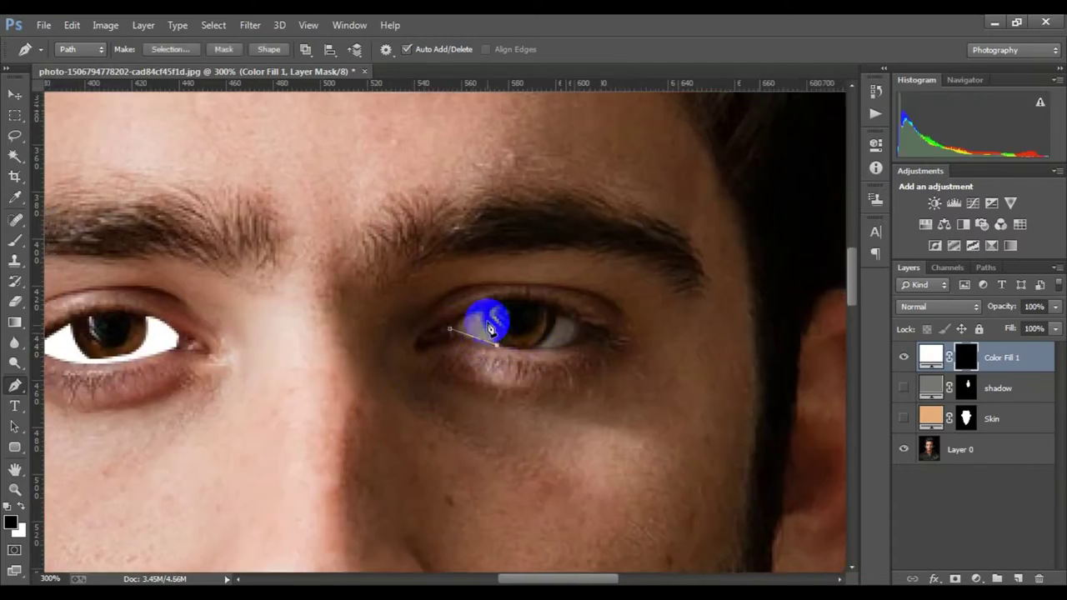
drag(484, 310, 497, 296)
click(451, 330)
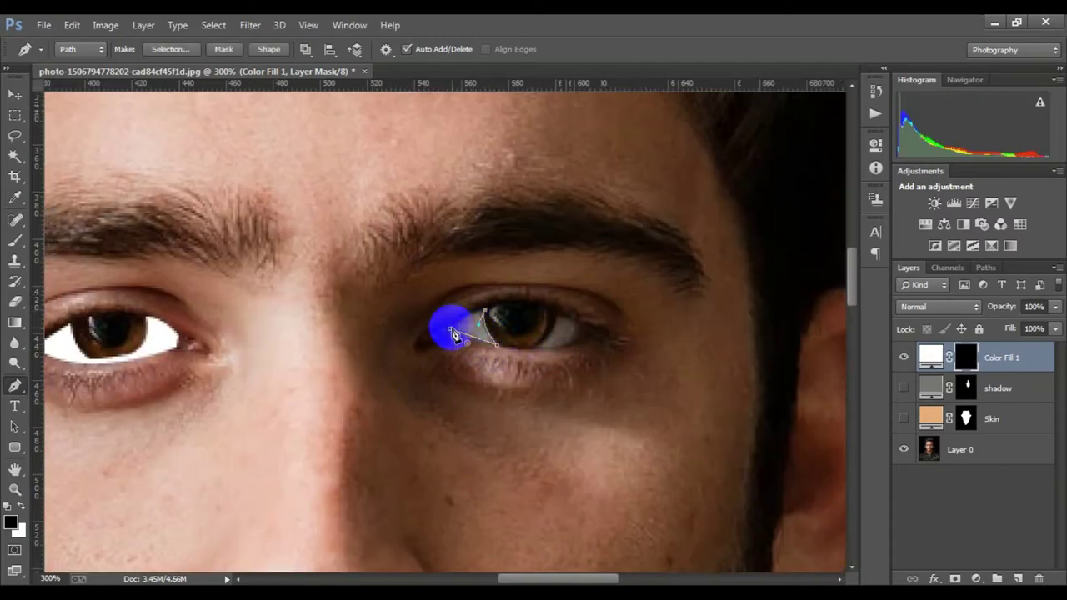
key(ctrl+Return)
key(ctrl+BackSpace)
key(ctrl+d)
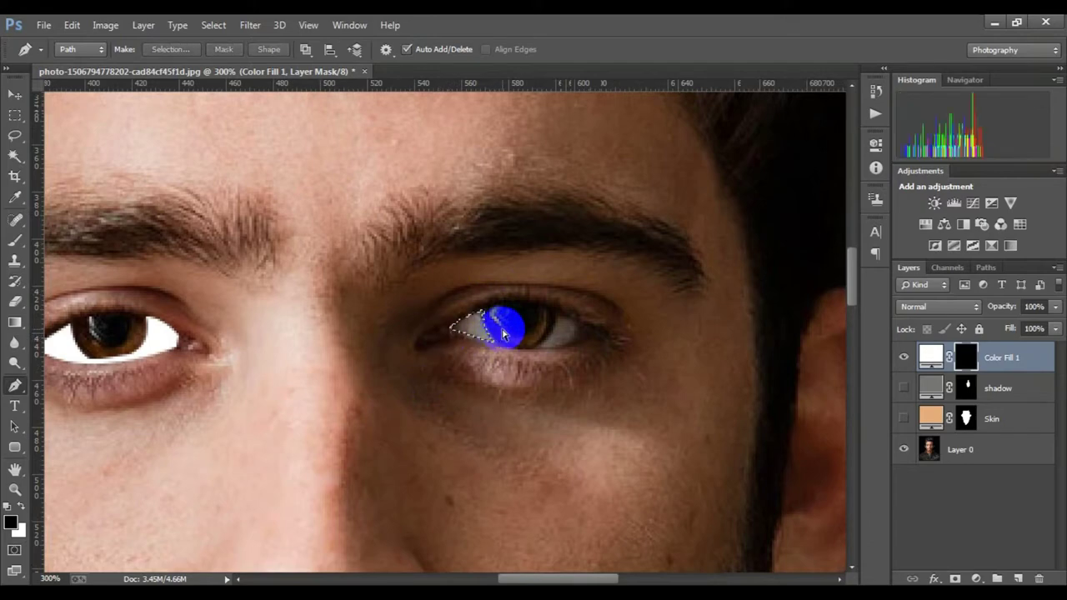
Step: Fill the remaining part of the eye white, deselect, and zoom out to the whole portrait
scroll(560, 398, right, 2)
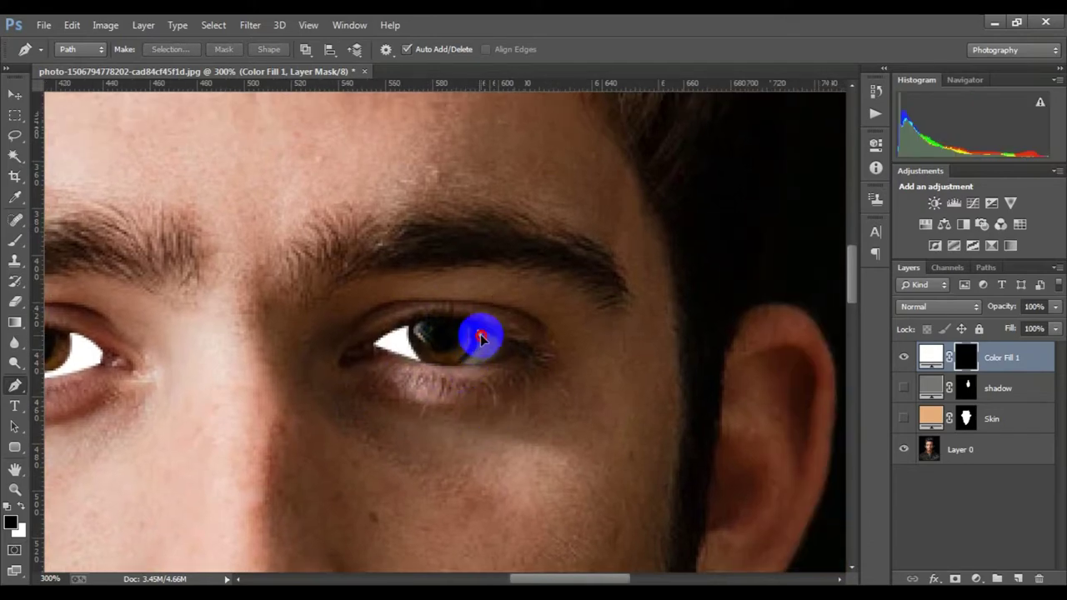
click(480, 335)
click(511, 359)
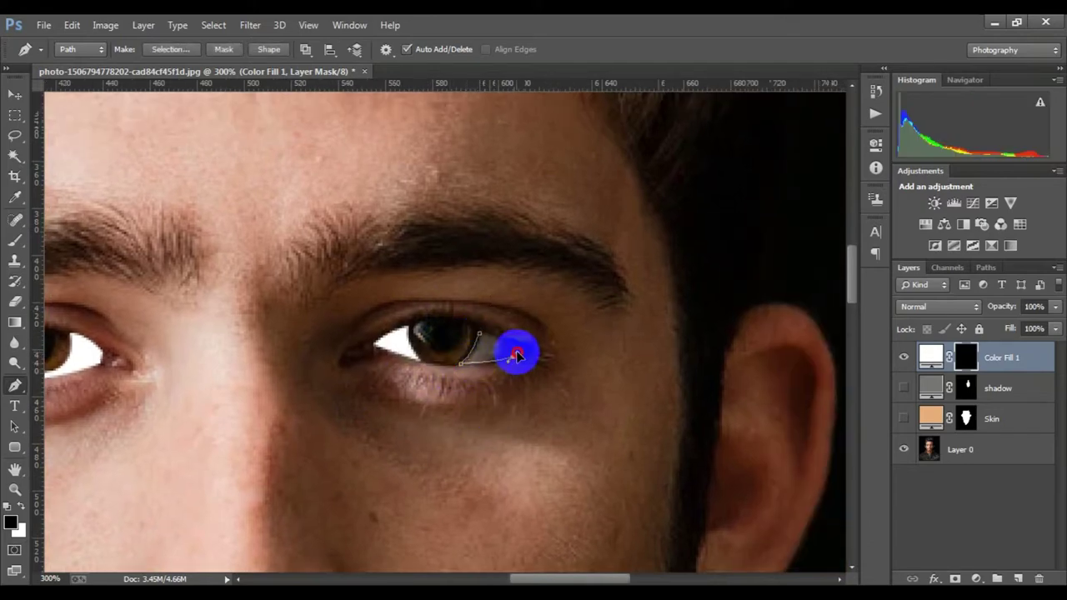
click(481, 336)
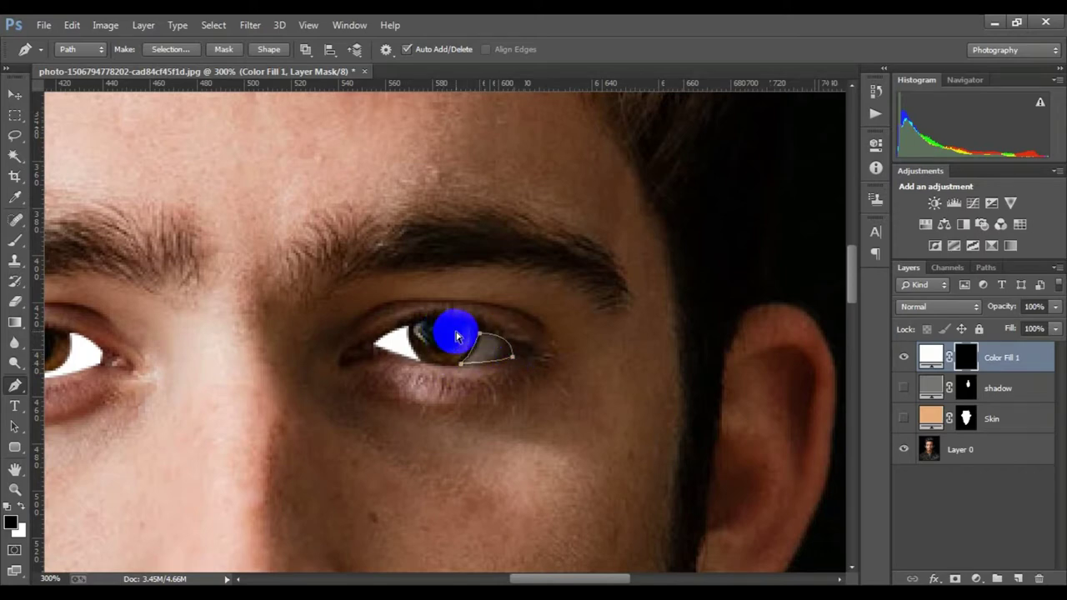
key(ctrl+Return)
key(ctrl+BackSpace)
key(ctrl+d)
ctrl+alt+click(460, 334)
ctrl+alt+click(460, 334)
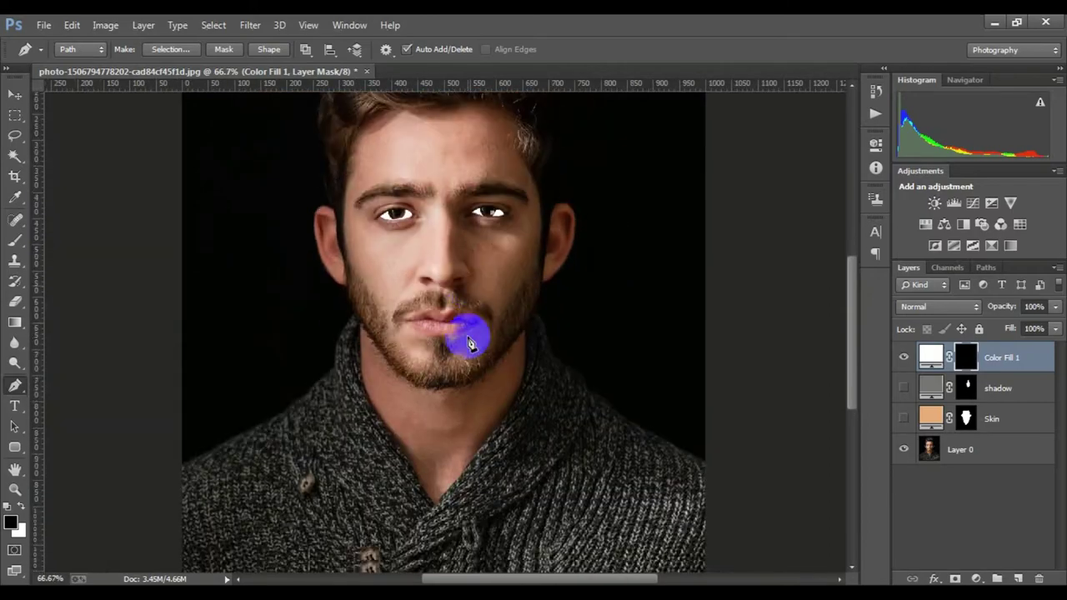
drag(461, 321, 469, 359)
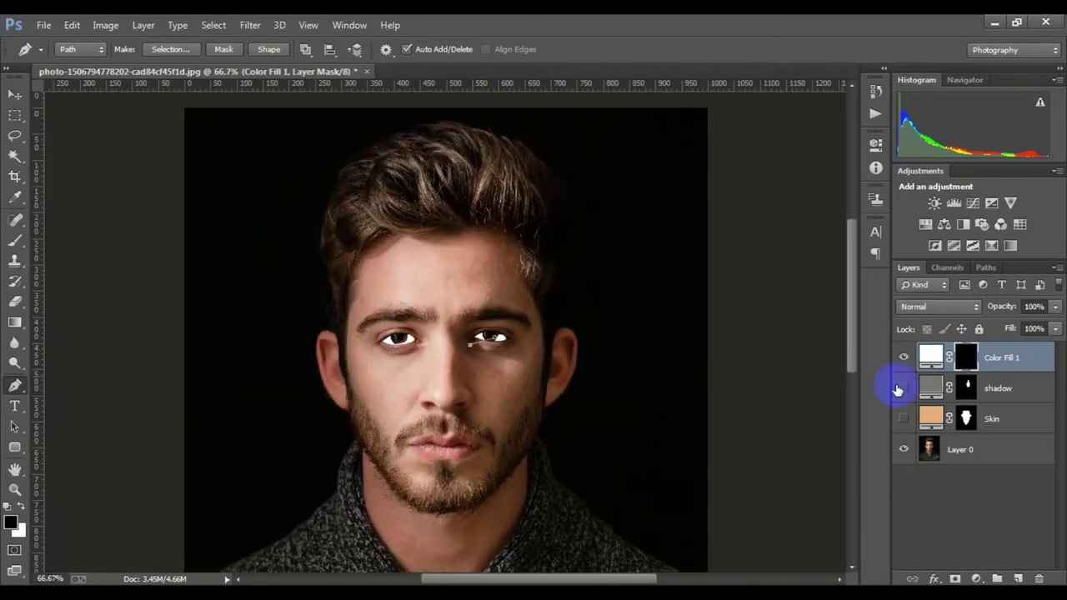
Step: Rename the Color Fill 1 layer to 'white'
double_click(1005, 358)
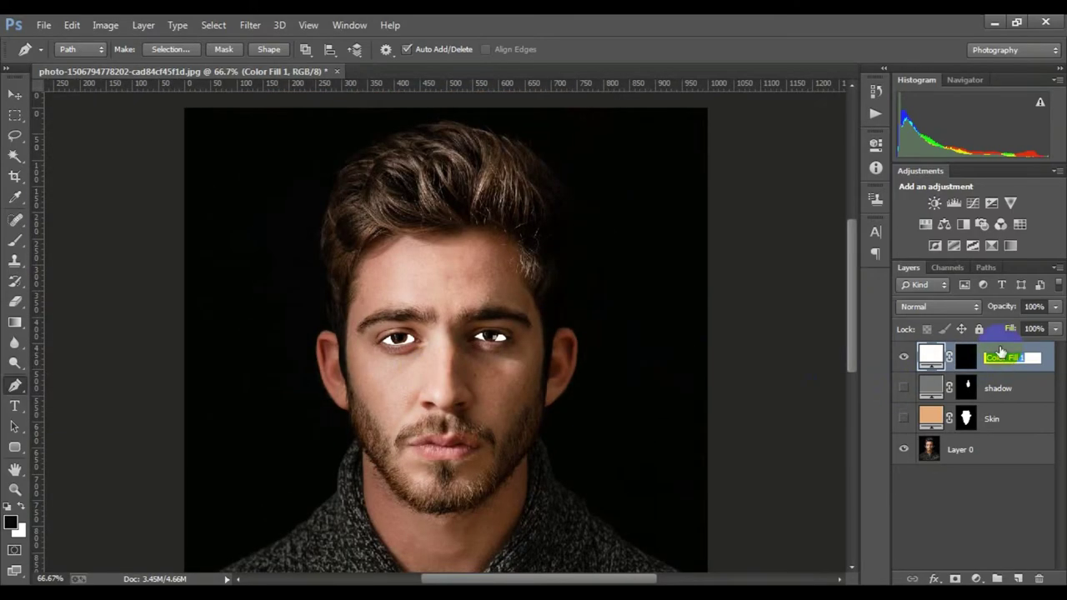
text(wh)
key(Return)
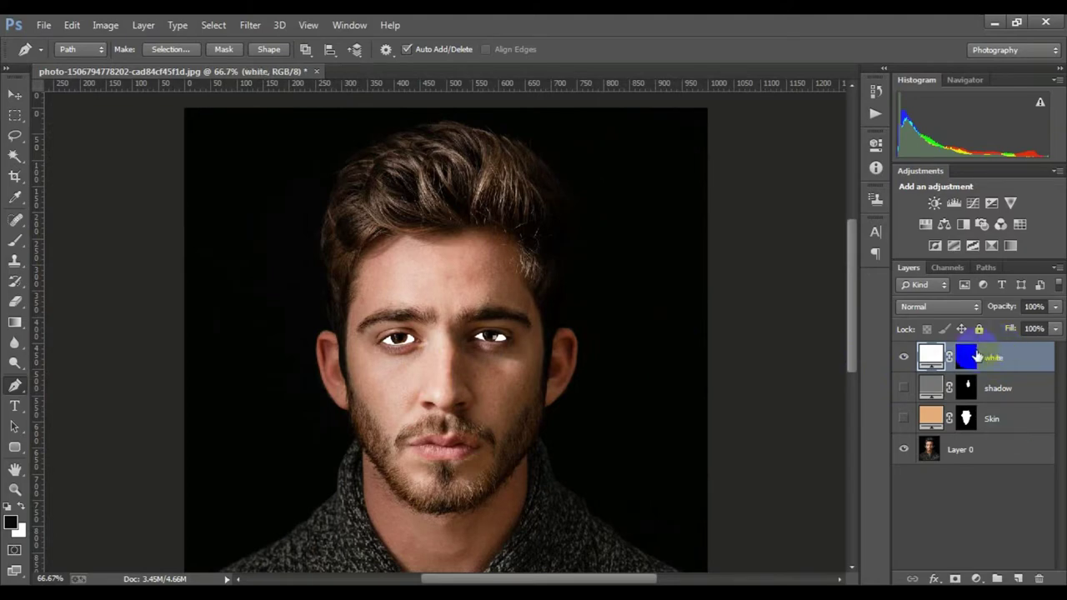
click(533, 403)
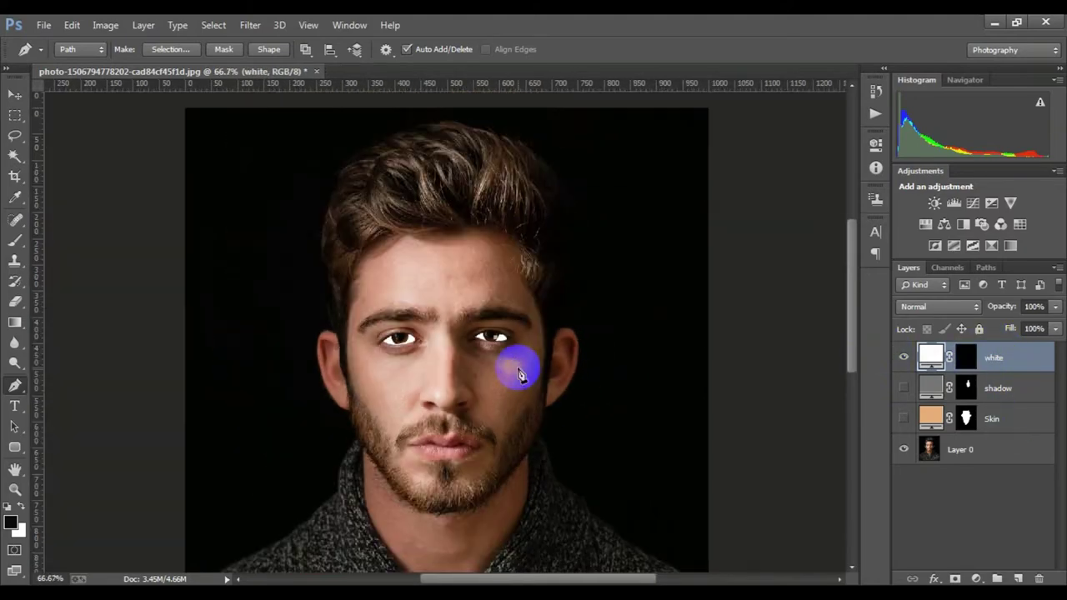
click(517, 366)
Step: Start a solid colour fill above the shadow layer, cancel it, and re-show the white layer
click(994, 393)
click(905, 358)
click(978, 578)
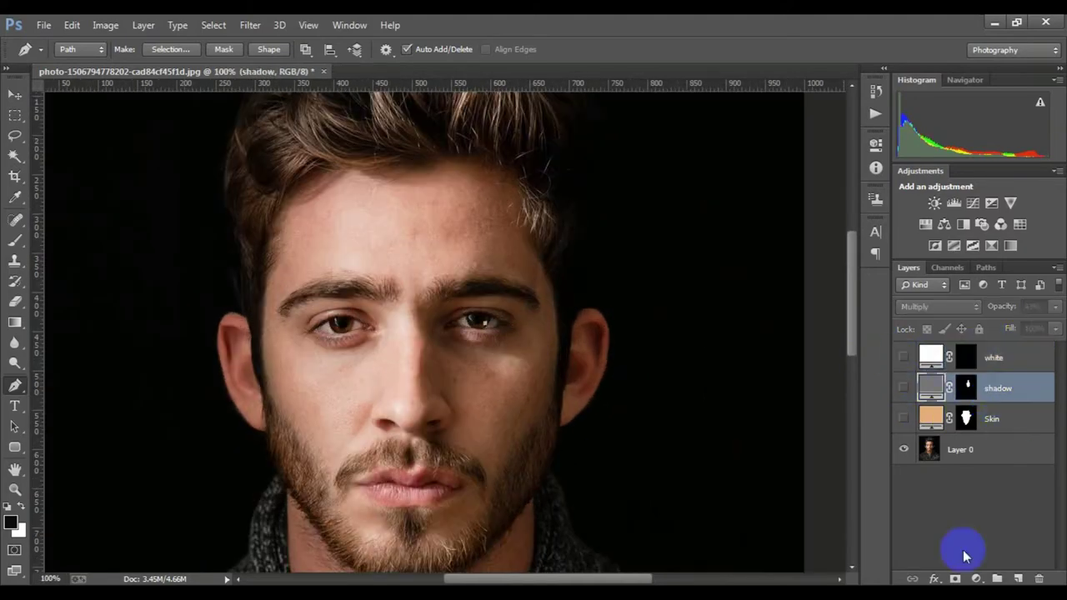
click(959, 231)
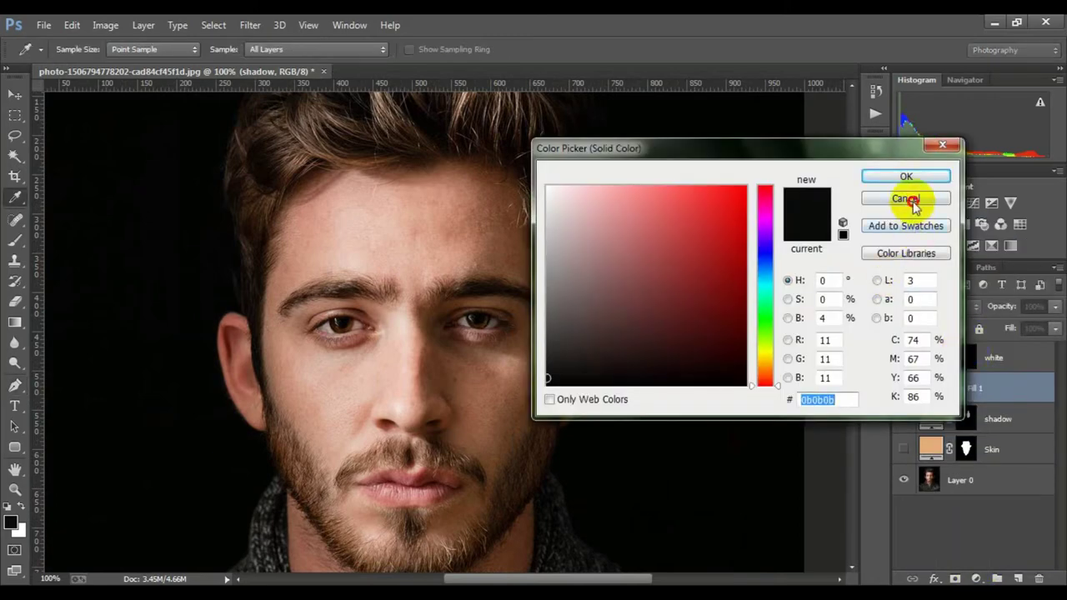
click(906, 198)
click(904, 357)
Step: Add a black solid fill layer named 'Black' above white, with its mask inverted to hide it
click(977, 578)
click(950, 234)
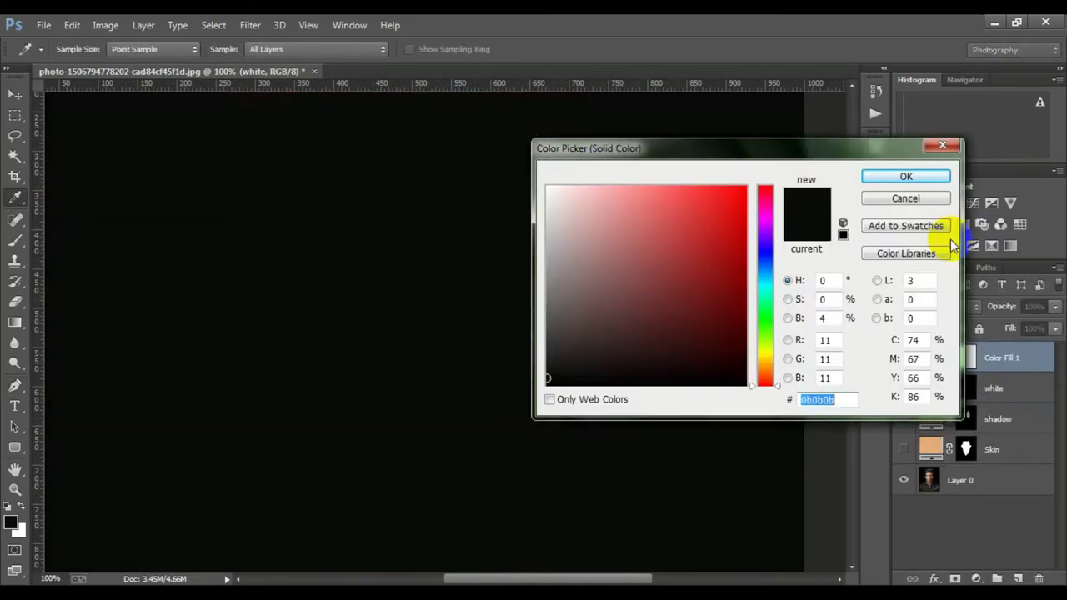
click(557, 377)
click(888, 178)
text(Blac k)
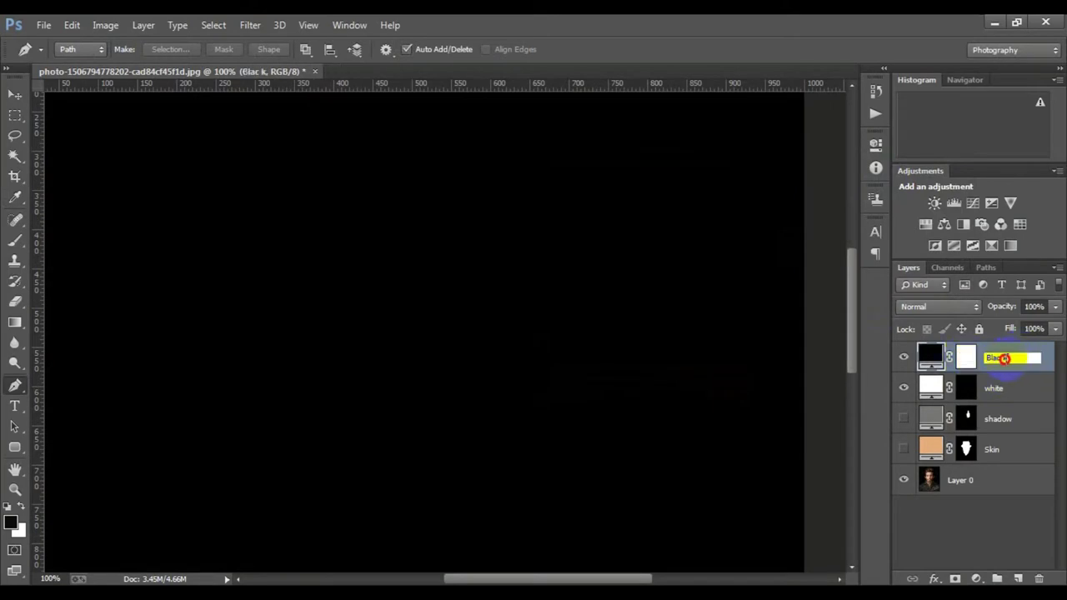
double_click(1010, 359)
text(Black)
click(966, 358)
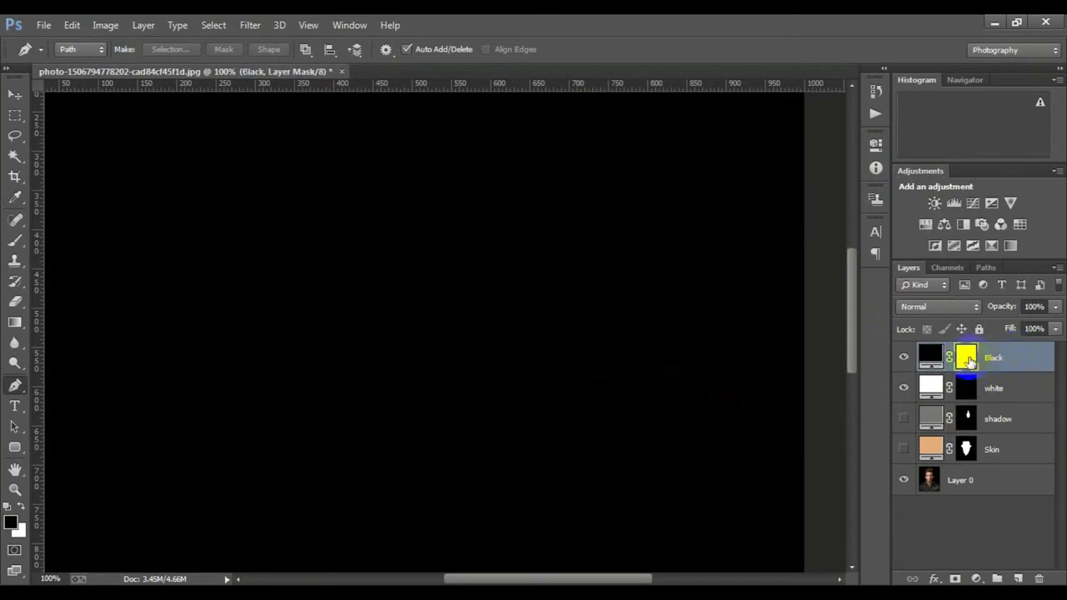
key(ctrl+i)
key(ctrl+minus)
Step: Reveal a thick black eyeliner shape along the left eye's upper lid on the Black layer
scroll(435, 287, up, 1)
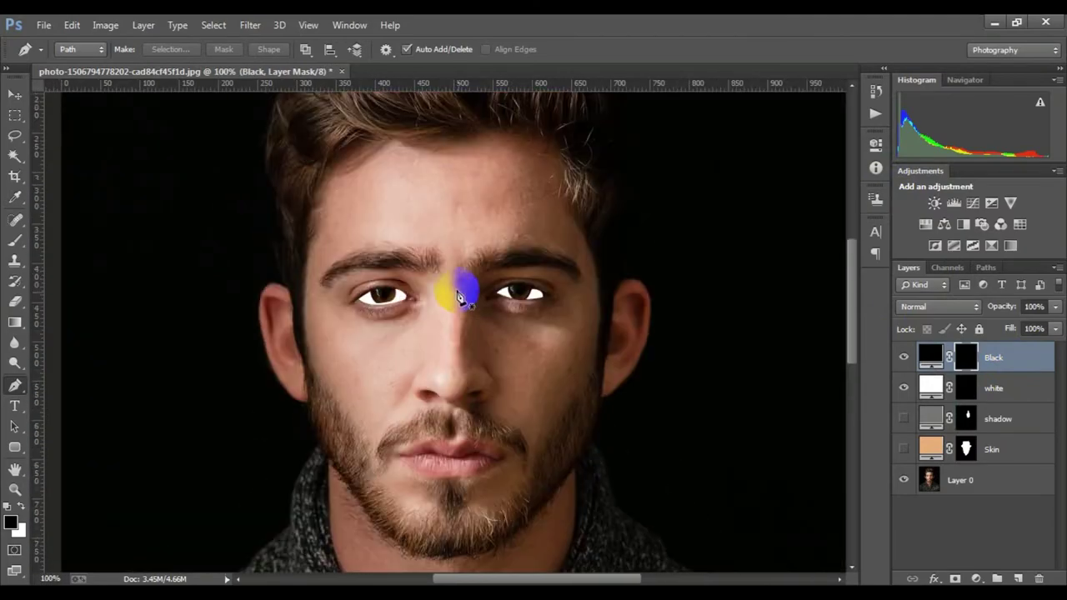
scroll(464, 286, up, 1)
scroll(392, 362, up, 1)
scroll(362, 333, up, 1)
scroll(542, 363, up, 2)
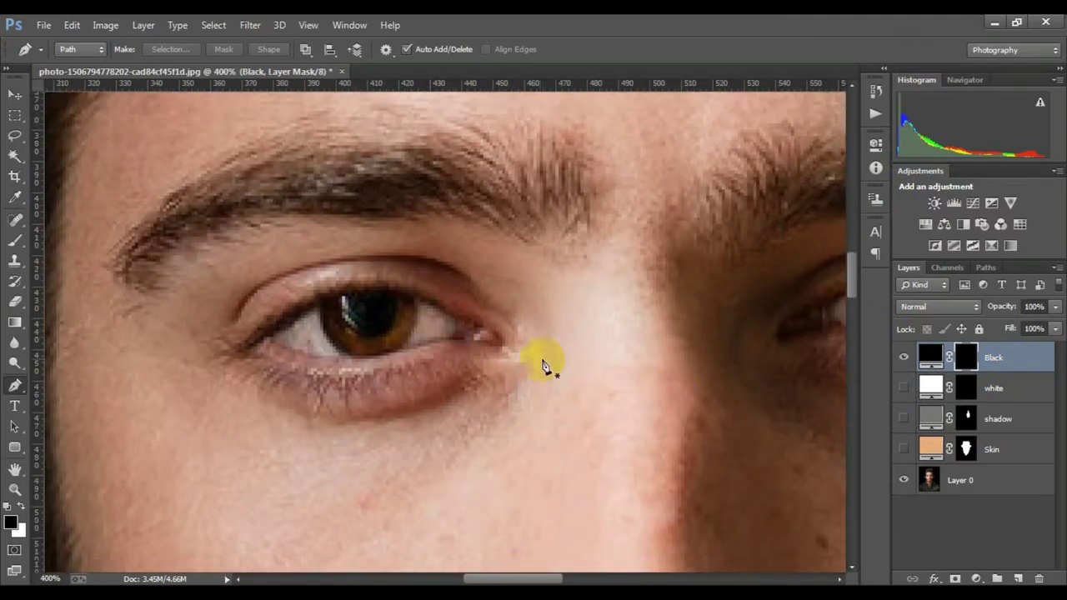
click(455, 358)
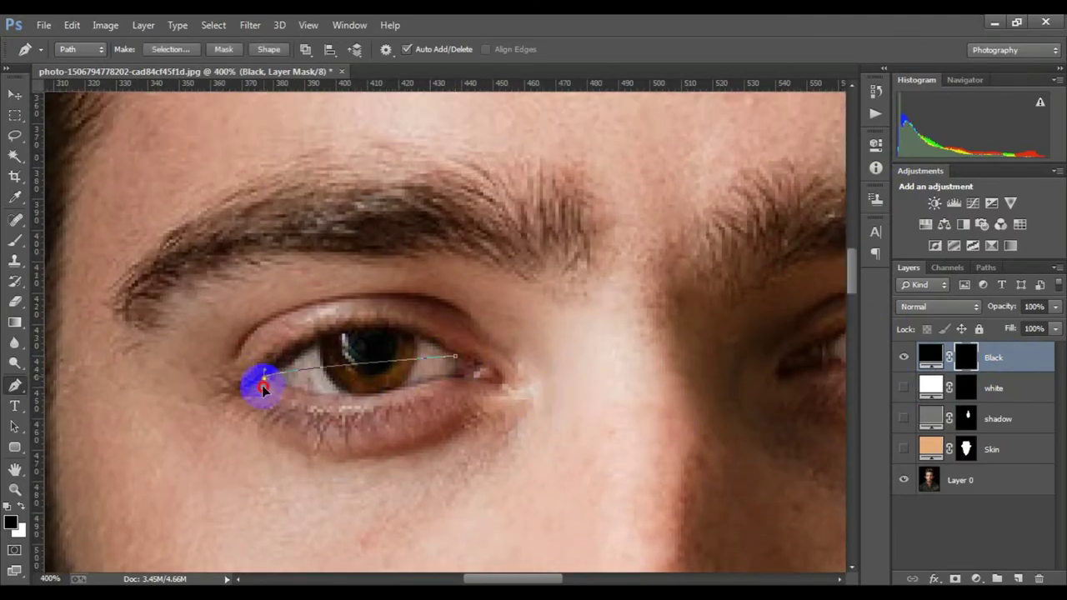
drag(263, 380, 176, 489)
alt+click(264, 380)
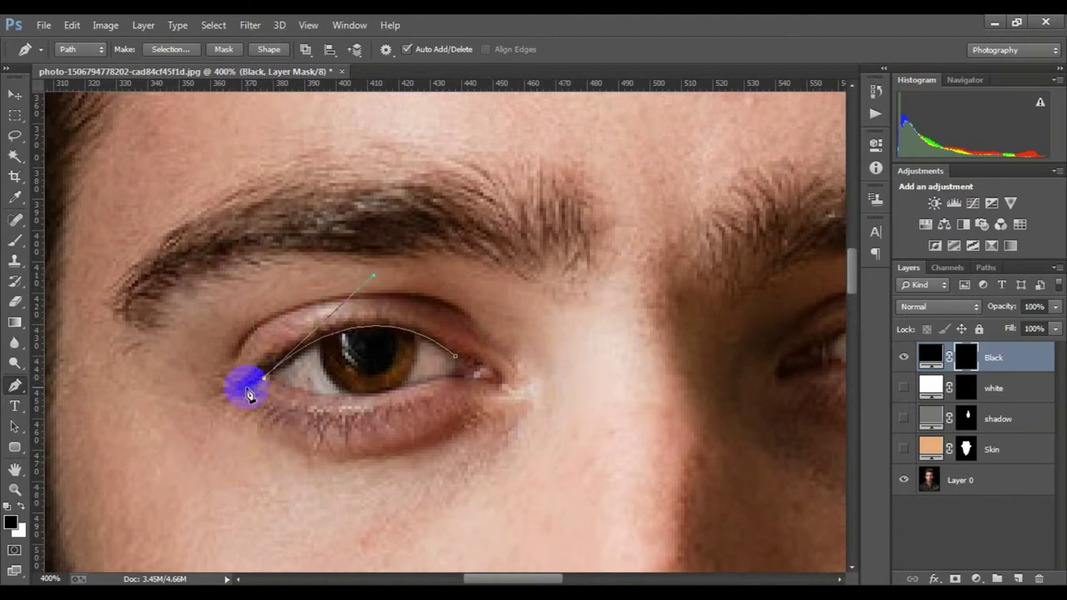
click(240, 387)
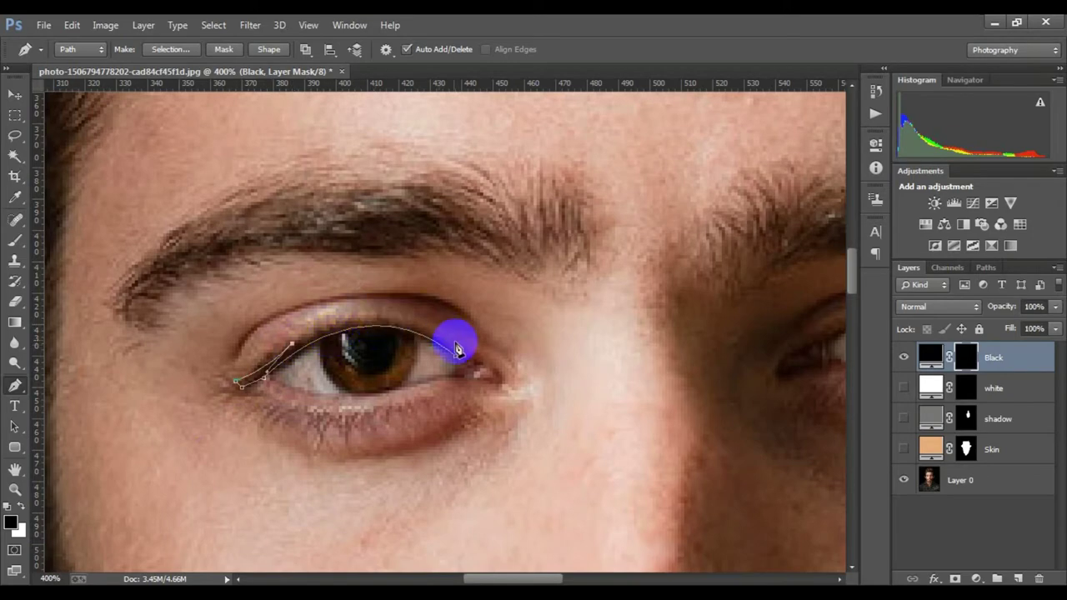
mouse_move(456, 342)
mouse_down()
mouse_move(535, 408)
mouse_move(558, 401)
mouse_up()
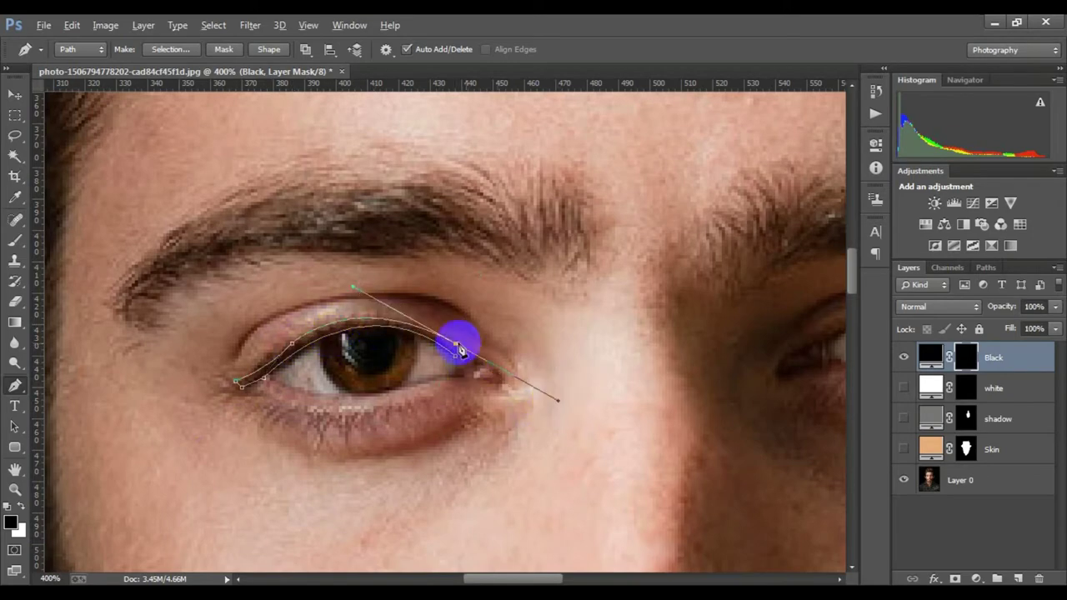
key(ctrl+Return)
key(ctrl+BackSpace)
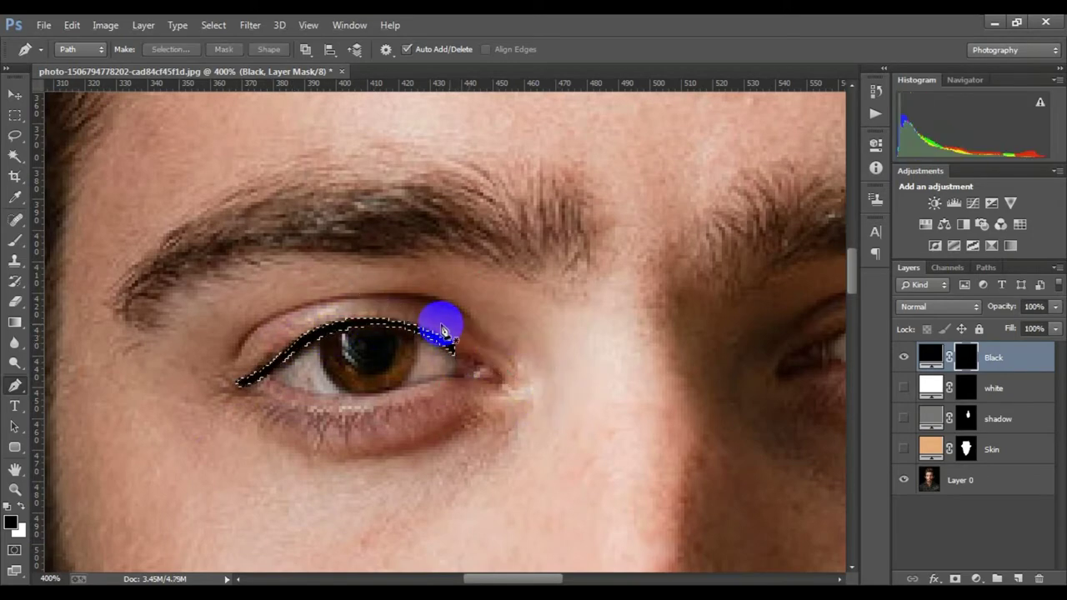
key(ctrl+d)
Step: Reveal a curved black line along the left eye's lower lid
drag(509, 441, 471, 326)
drag(230, 309, 147, 250)
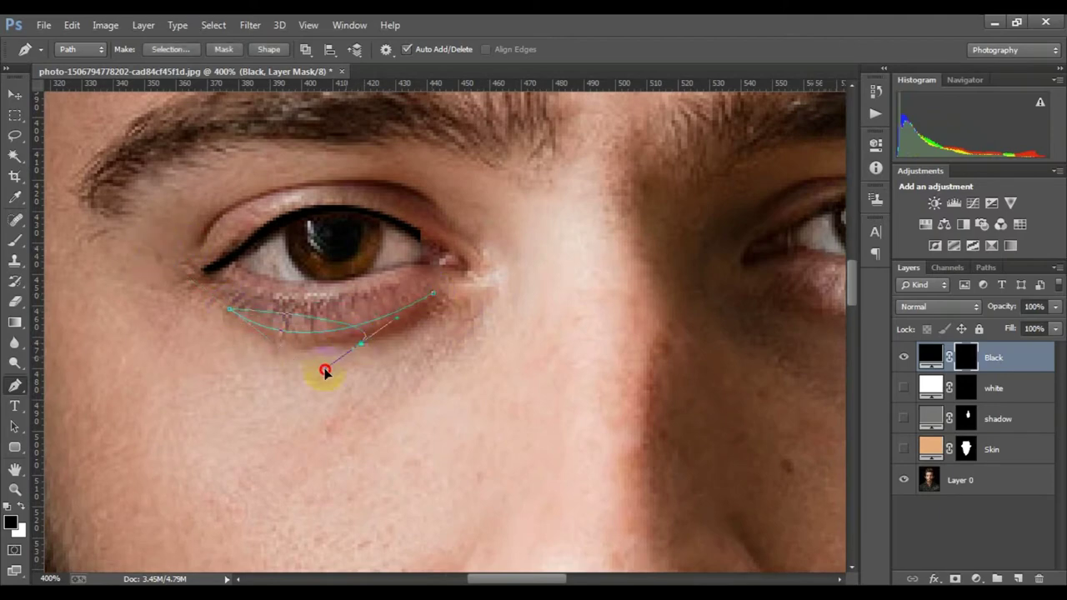
mouse_move(325, 370)
mouse_down()
mouse_move(440, 302)
mouse_move(475, 322)
mouse_move(444, 332)
mouse_up()
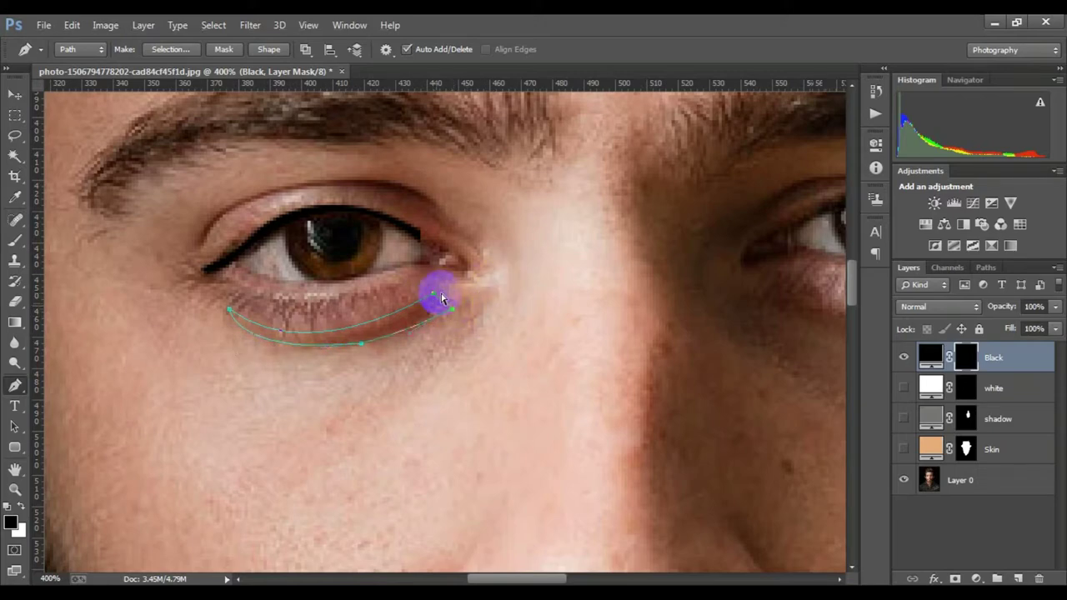
key(ctrl+Return)
key(ctrl+BackSpace)
key(ctrl+d)
Step: Reveal a black crease line above the left eye
key(ctrl+0)
drag(155, 281, 484, 334)
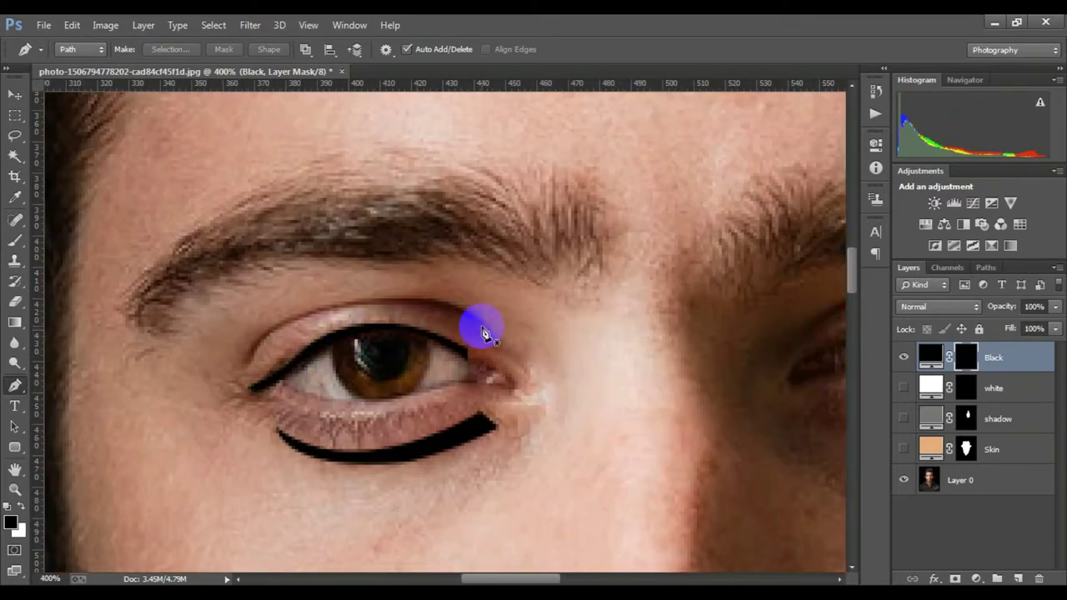
click(484, 327)
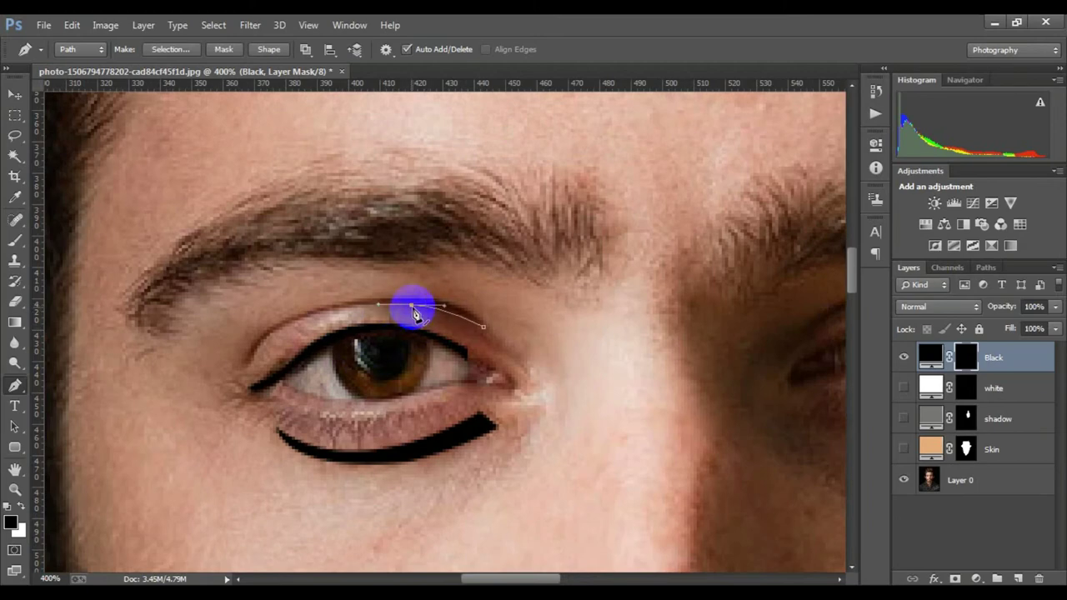
click(253, 372)
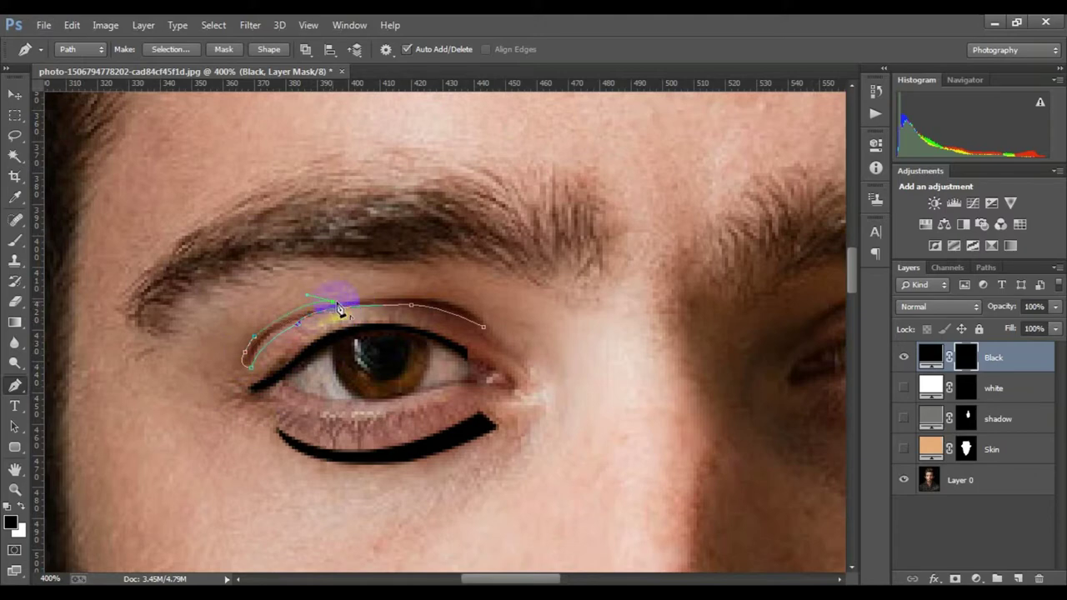
click(481, 321)
click(490, 324)
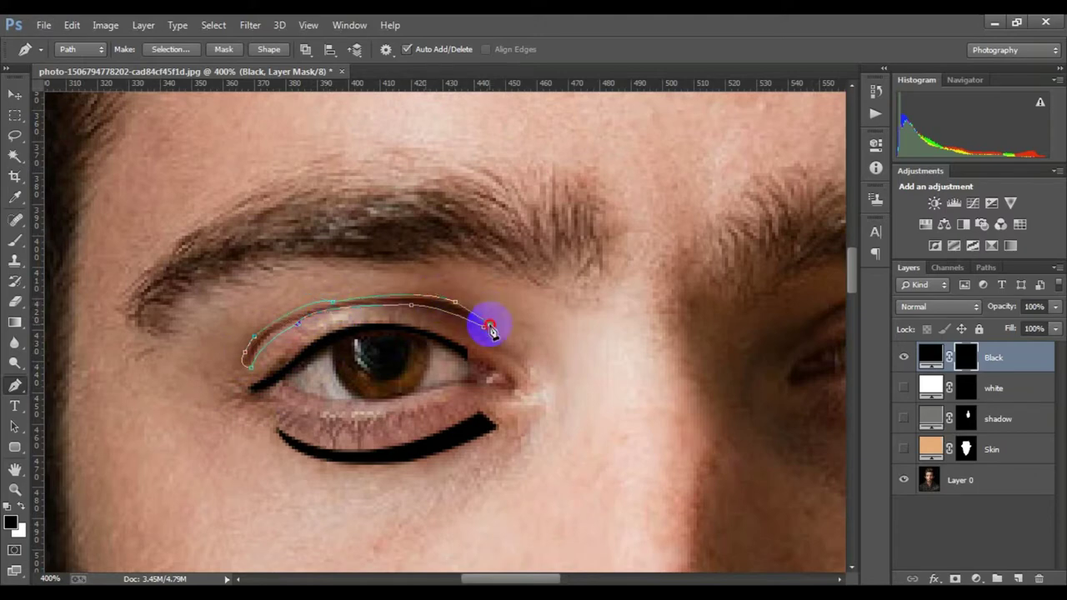
key(ctrl+Return)
key(ctrl+BackSpace)
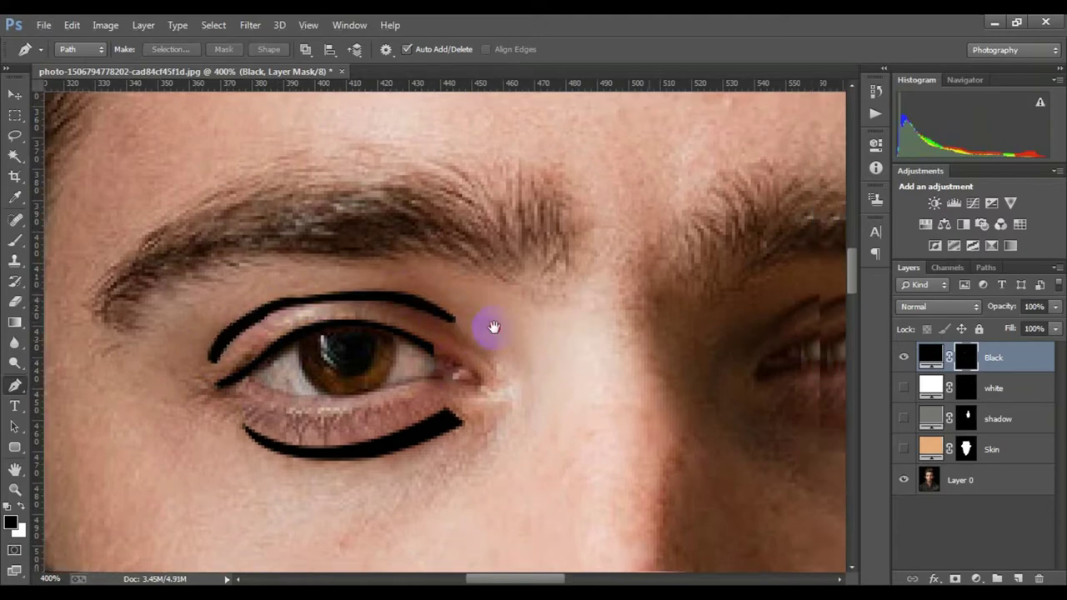
scroll(489, 326, right, 5)
Step: Fill a black eyeliner shape along the right eye's upper lid
mouse_move(360, 320)
mouse_down()
mouse_move(351, 337)
mouse_move(373, 352)
mouse_up()
drag(468, 286, 479, 286)
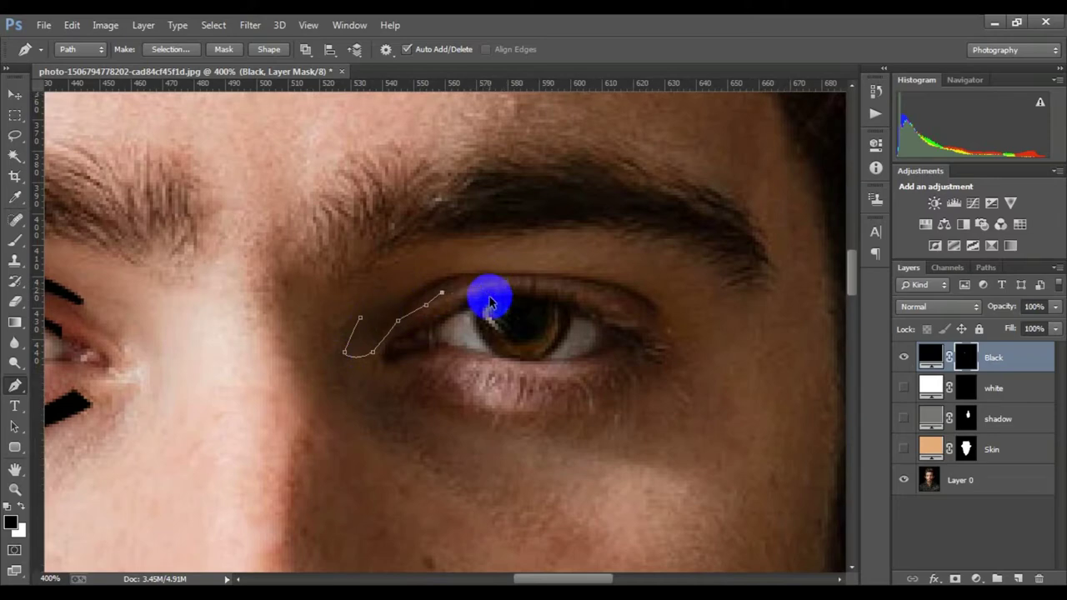
key(ctrl+alt+z)
key(ctrl+alt+z)
drag(433, 296, 581, 292)
mouse_move(649, 314)
mouse_down()
mouse_move(664, 340)
mouse_move(548, 271)
mouse_up()
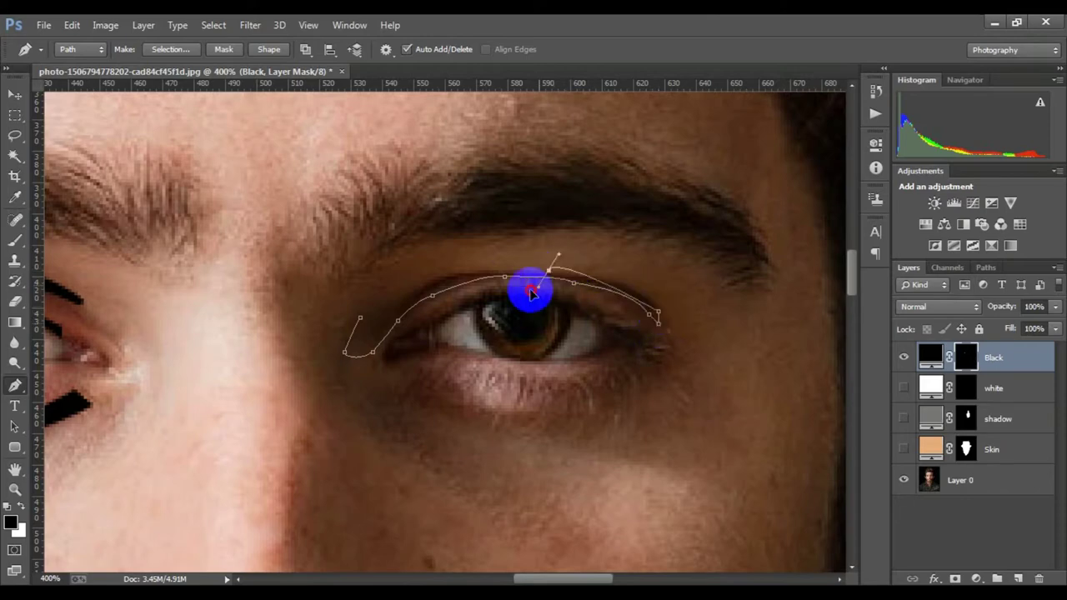
drag(360, 318, 257, 386)
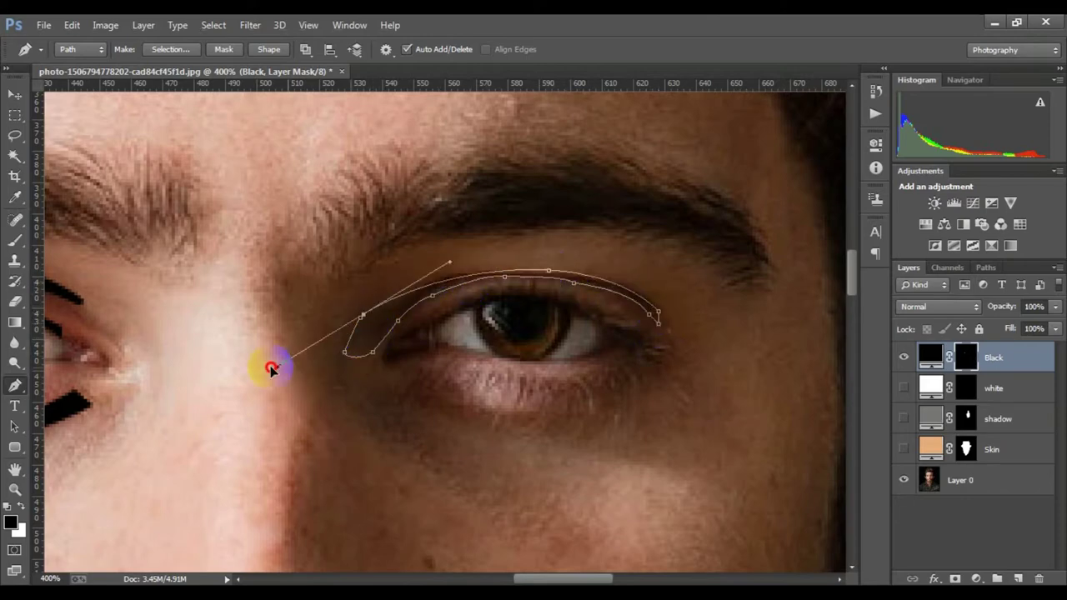
key(ctrl+Return)
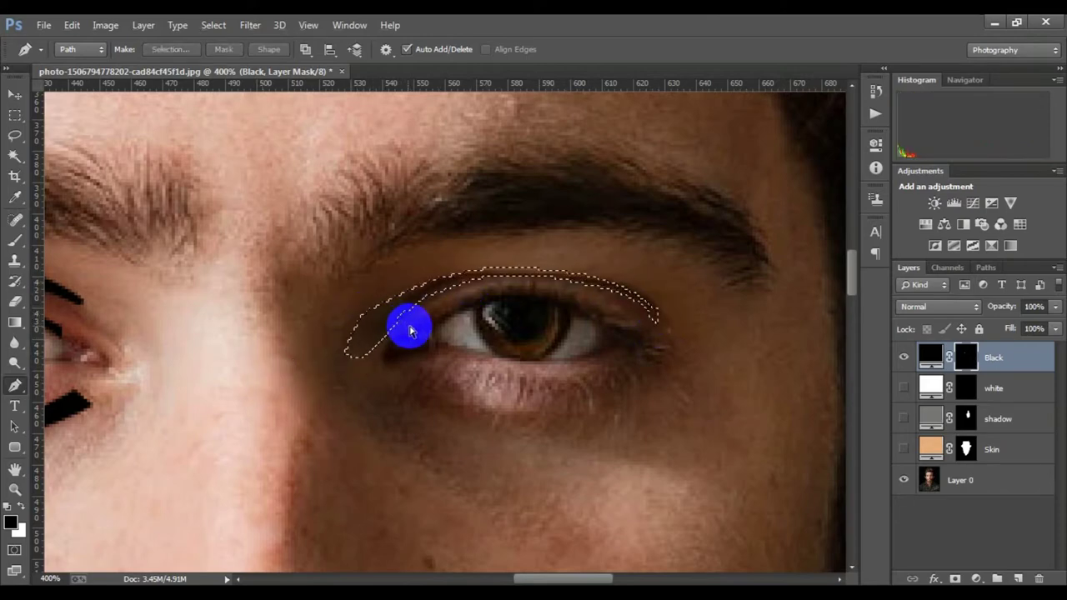
key(ctrl+BackSpace)
key(ctrl+d)
key(ctrl+plus)
Step: Fill a small black shape at the right eye's inner corner
click(377, 262)
click(345, 282)
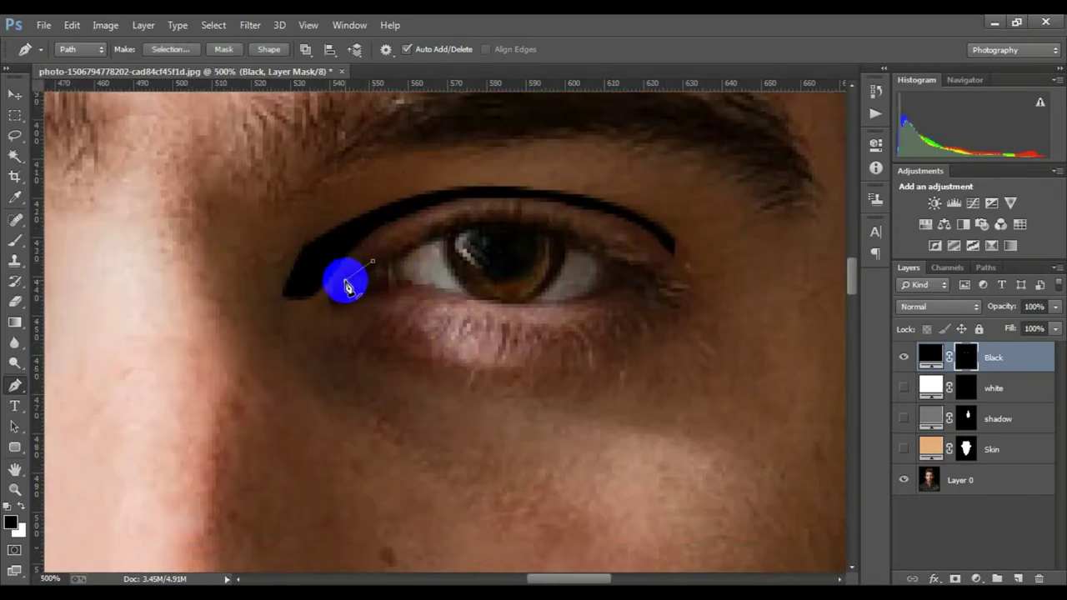
click(338, 302)
click(369, 296)
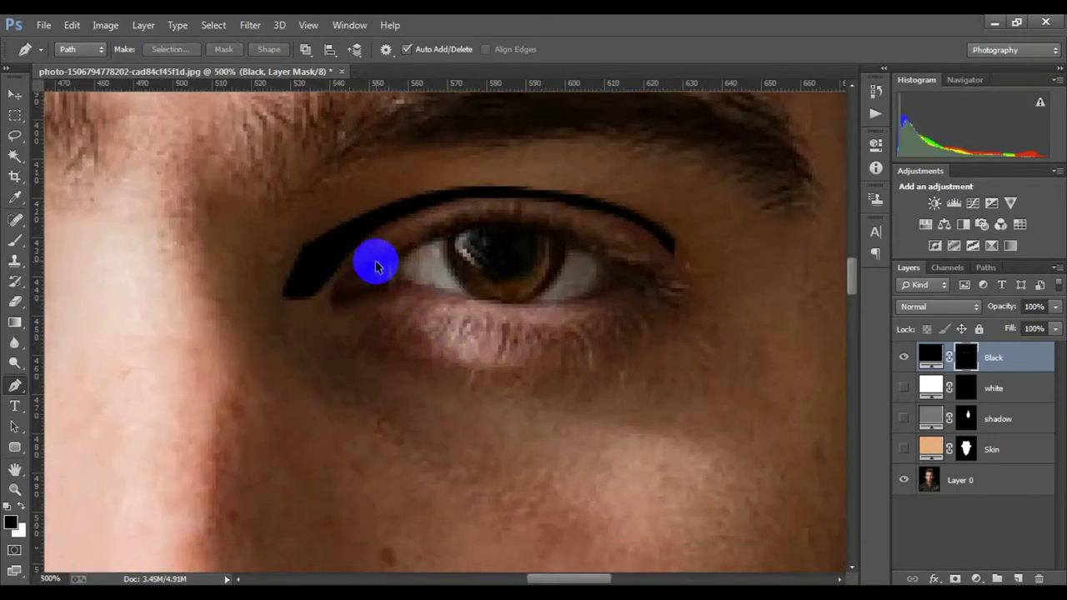
click(375, 266)
key(ctrl+Return)
key(ctrl+BackSpace)
key(ctrl+d)
key(ctrl+minus)
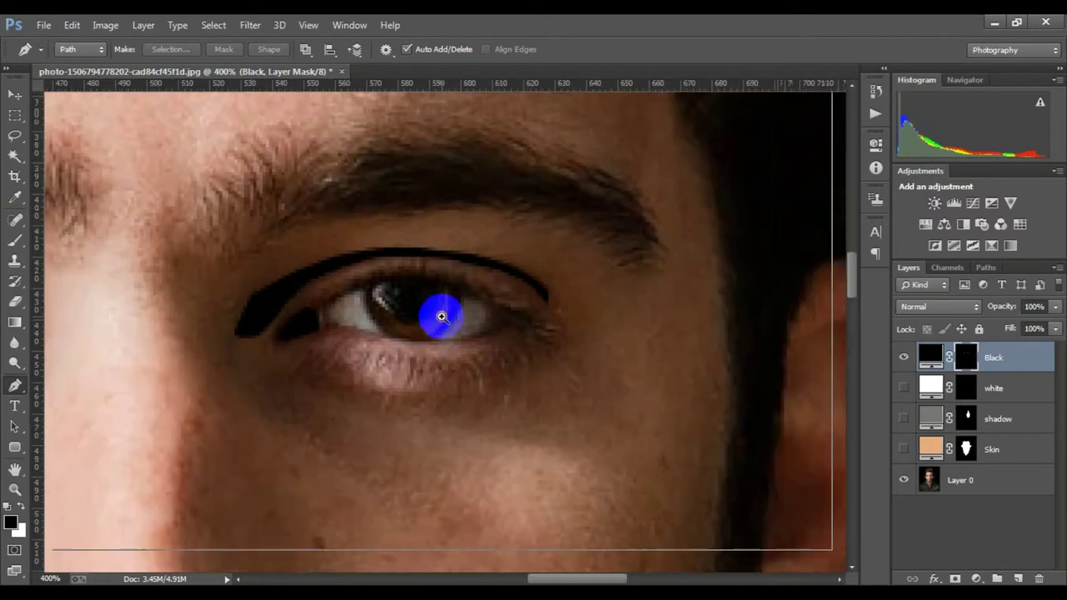
Step: Fill a black crease shape above the right eye
key(ctrl+plus)
click(556, 327)
mouse_move(395, 305)
mouse_down()
mouse_move(35, 398)
mouse_move(226, 422)
mouse_up()
key(ctrl+plus)
alt+click(414, 304)
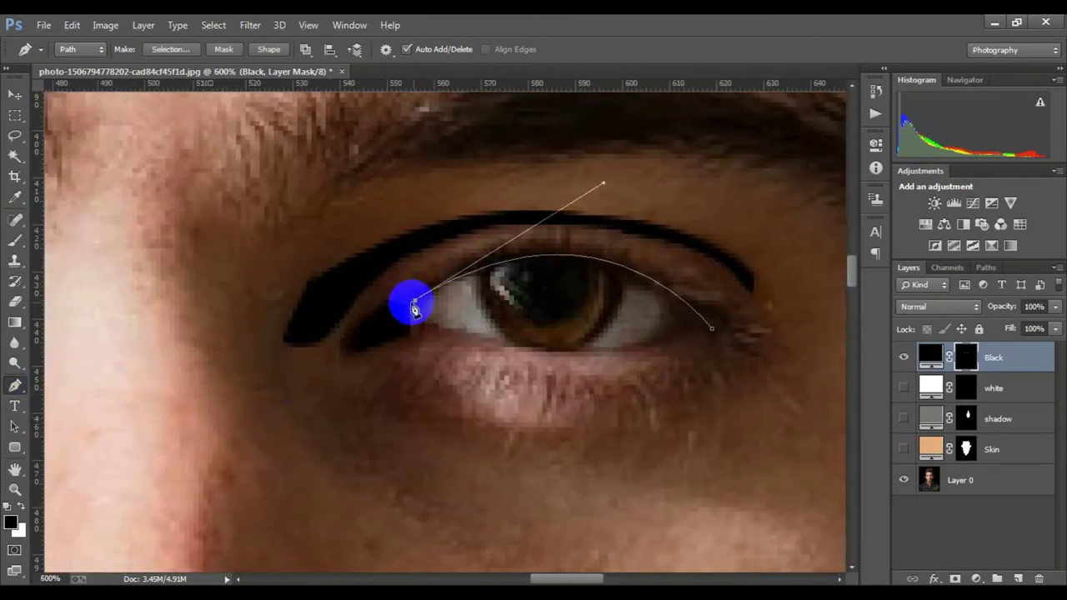
mouse_move(721, 311)
mouse_down()
mouse_move(855, 451)
mouse_move(781, 452)
mouse_up()
alt+click(604, 310)
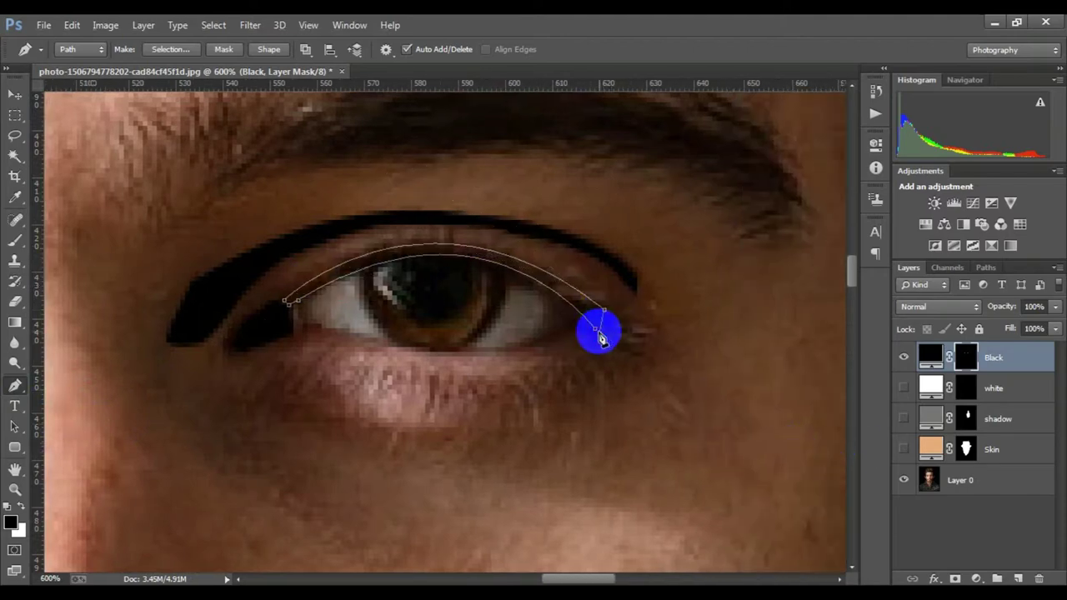
key(ctrl+Return)
key(ctrl+BackSpace)
key(ctrl+d)
Step: Fill a thick black band beneath the right eye's lower lid
scroll(263, 311, down, 3)
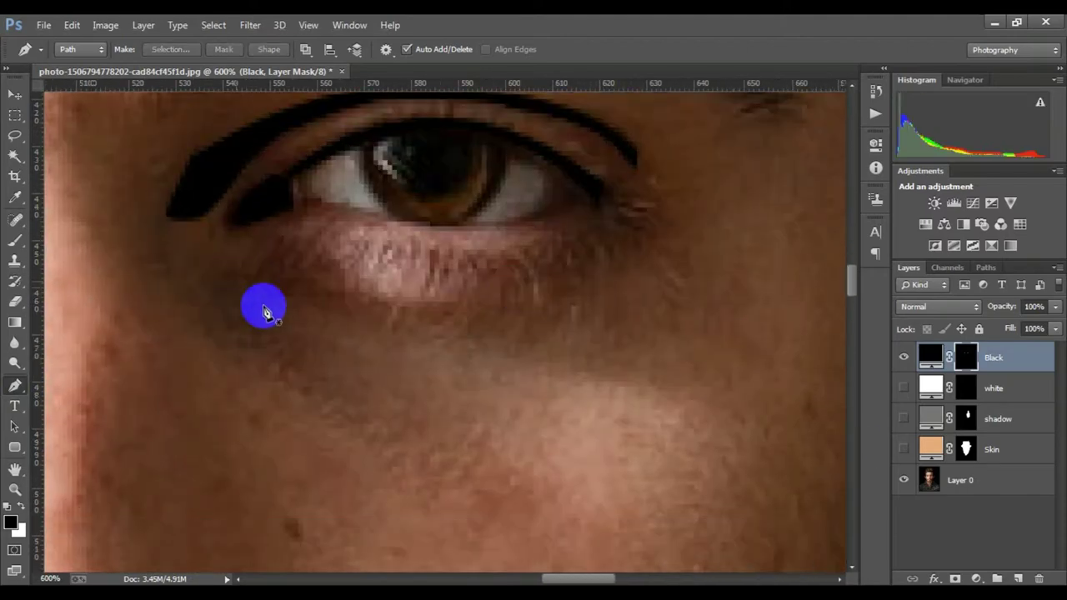
scroll(264, 311, down, 1)
click(238, 292)
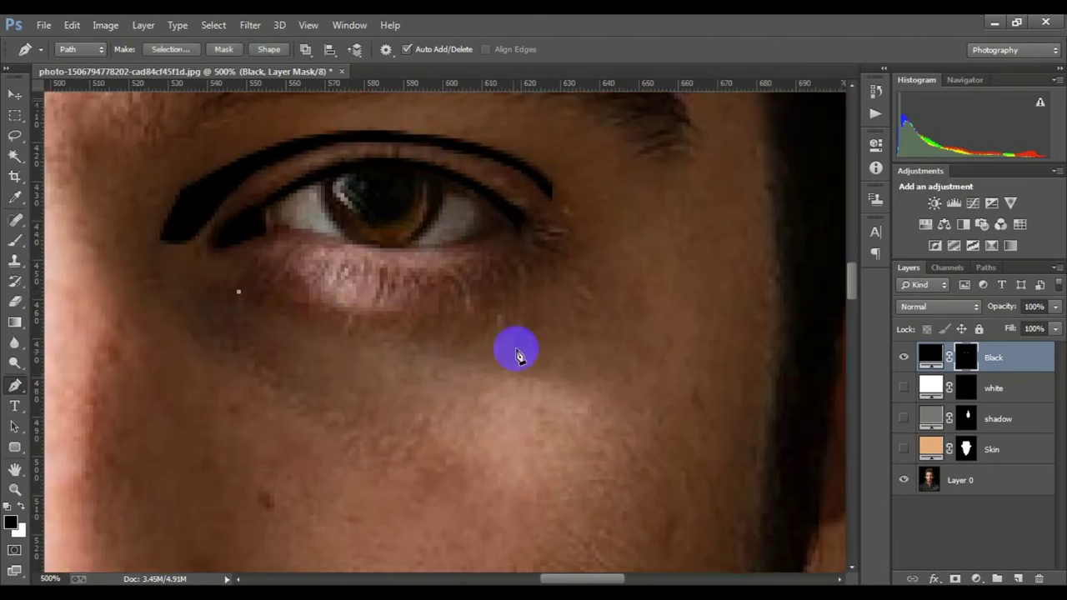
drag(517, 348, 623, 312)
alt+click(517, 347)
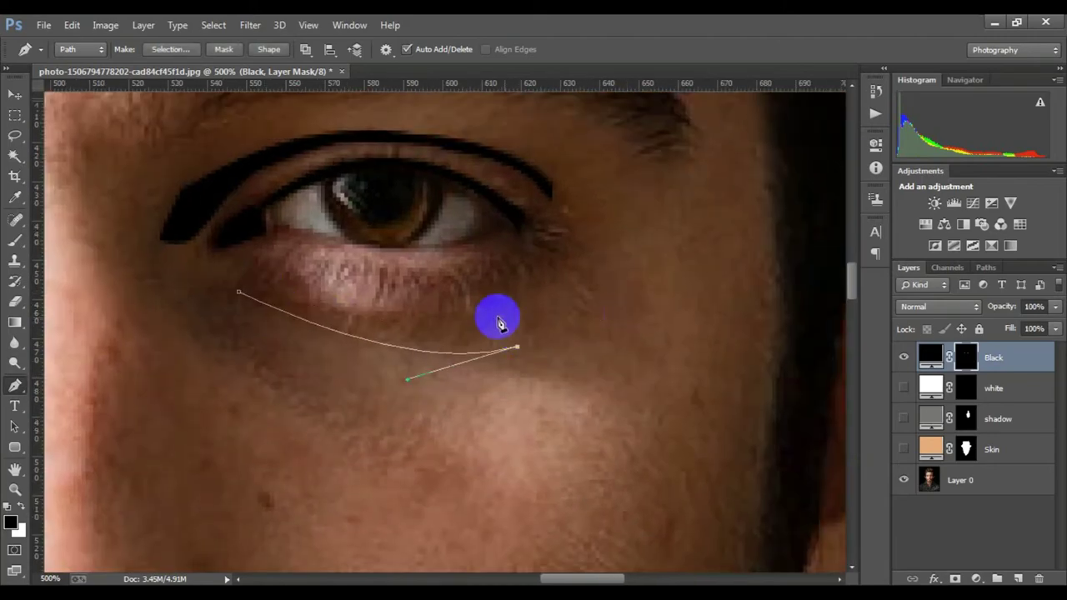
drag(494, 316, 460, 318)
drag(246, 276, 156, 222)
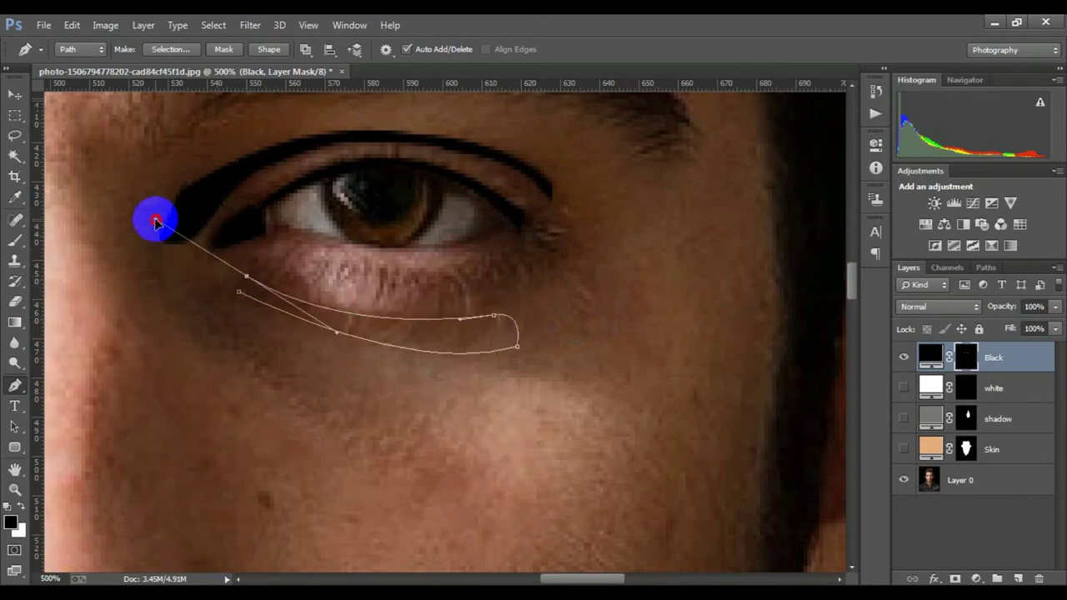
click(239, 292)
key(ctrl+Return)
key(alt+BackSpace)
key(ctrl+d)
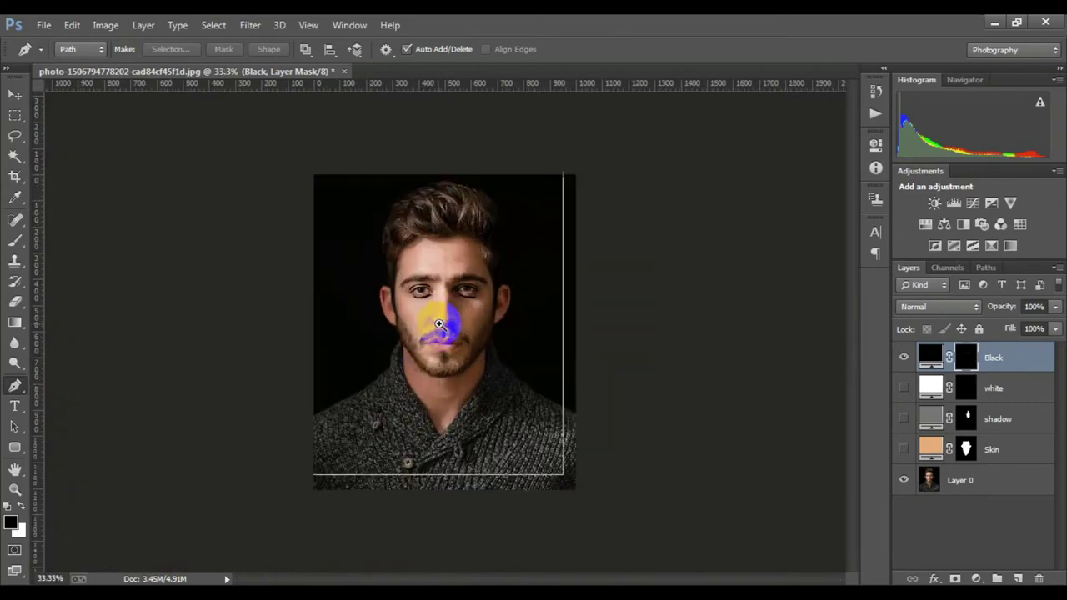
Step: Trace a closed pen path around the right eye's iris
drag(370, 316, 434, 322)
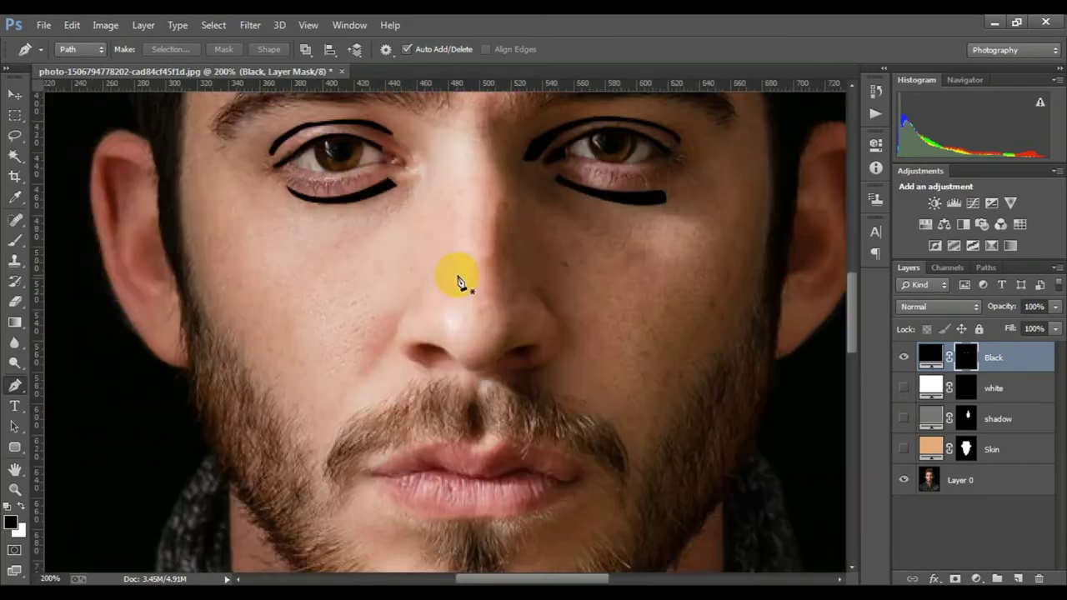
mouse_move(461, 283)
mouse_down()
mouse_move(523, 357)
mouse_move(582, 366)
mouse_up()
drag(553, 300, 497, 321)
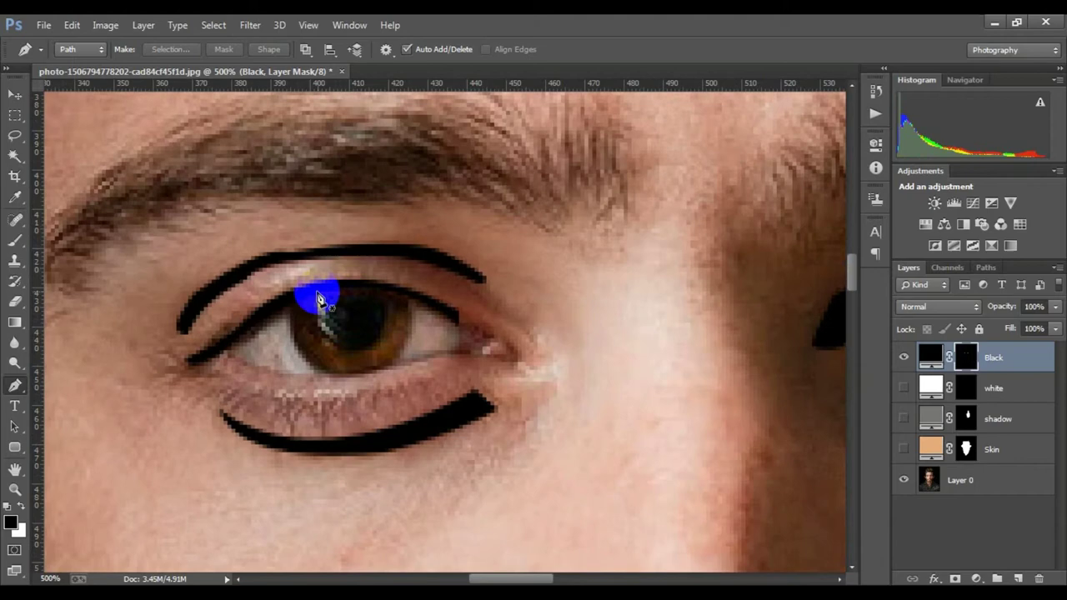
click(317, 293)
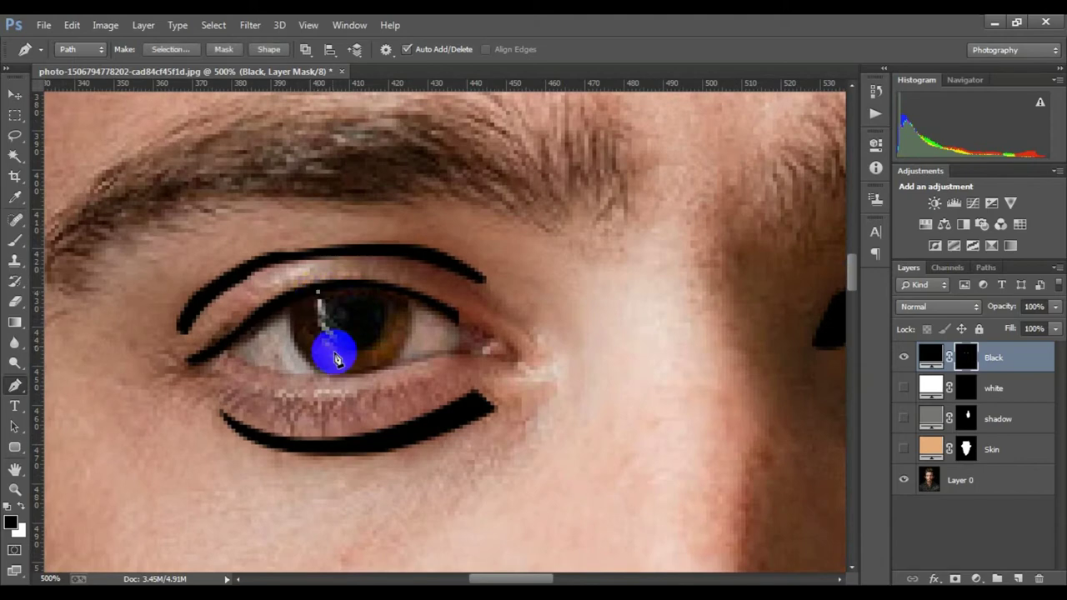
drag(344, 350, 394, 354)
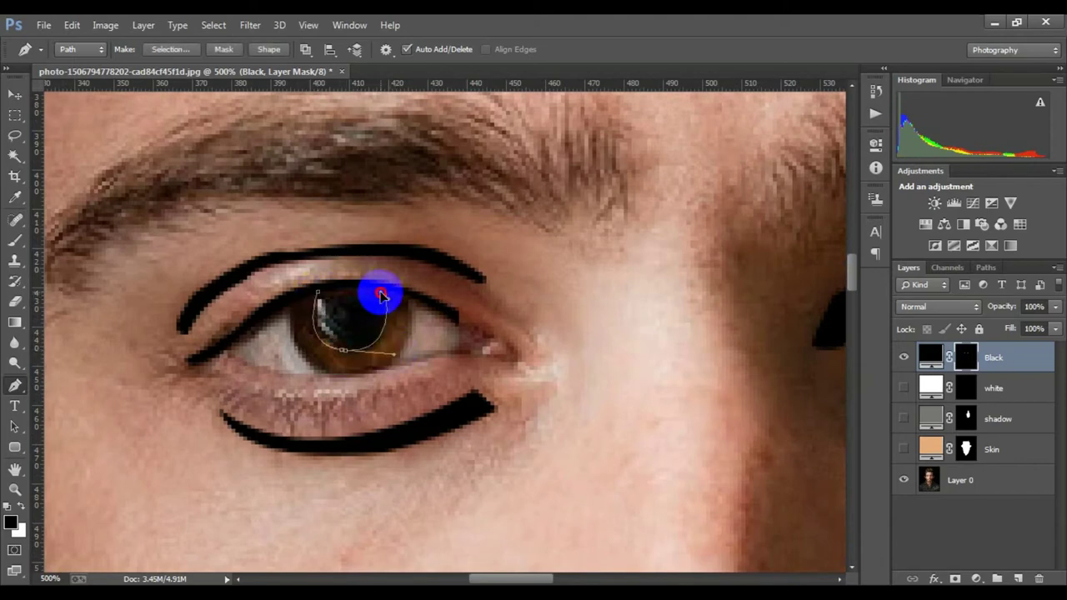
click(318, 295)
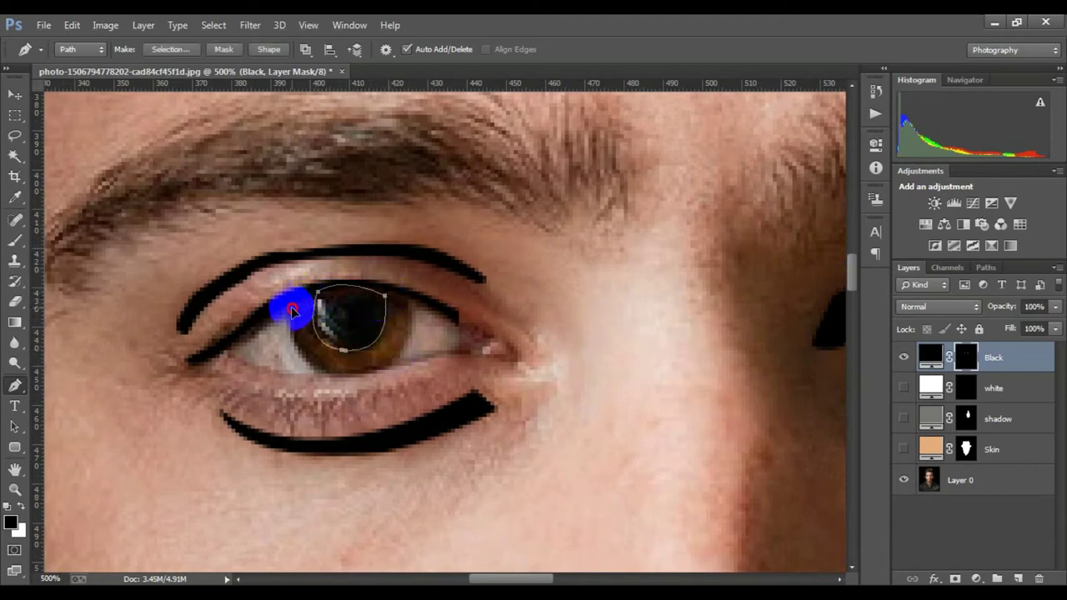
Step: Preview the Skin and shadow fills, then hide them along with the white layer
ctrl+alt+click(534, 302)
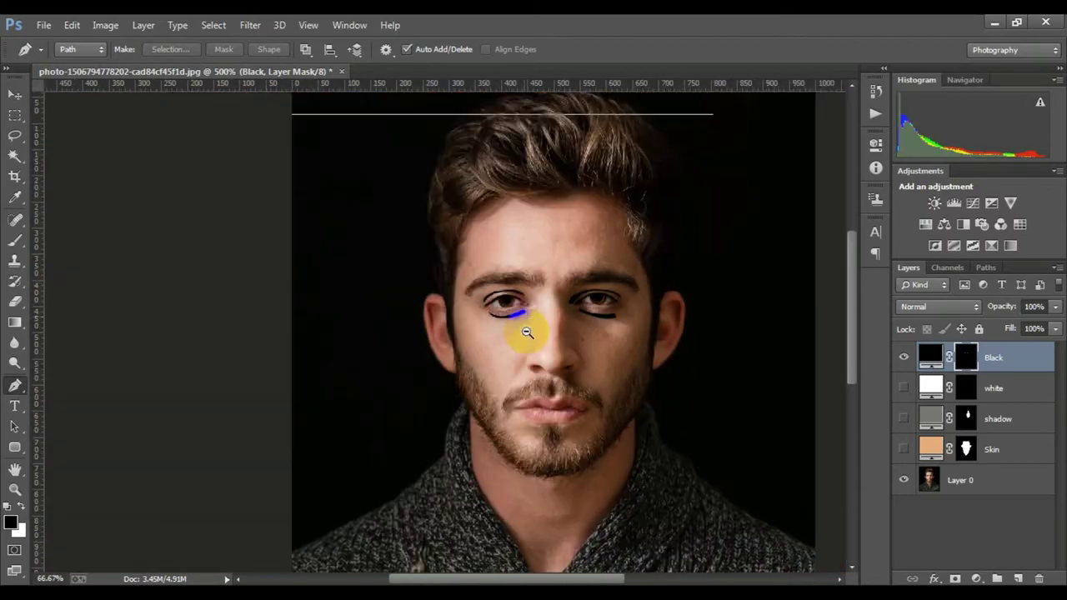
ctrl+alt+click(527, 333)
click(904, 450)
click(904, 418)
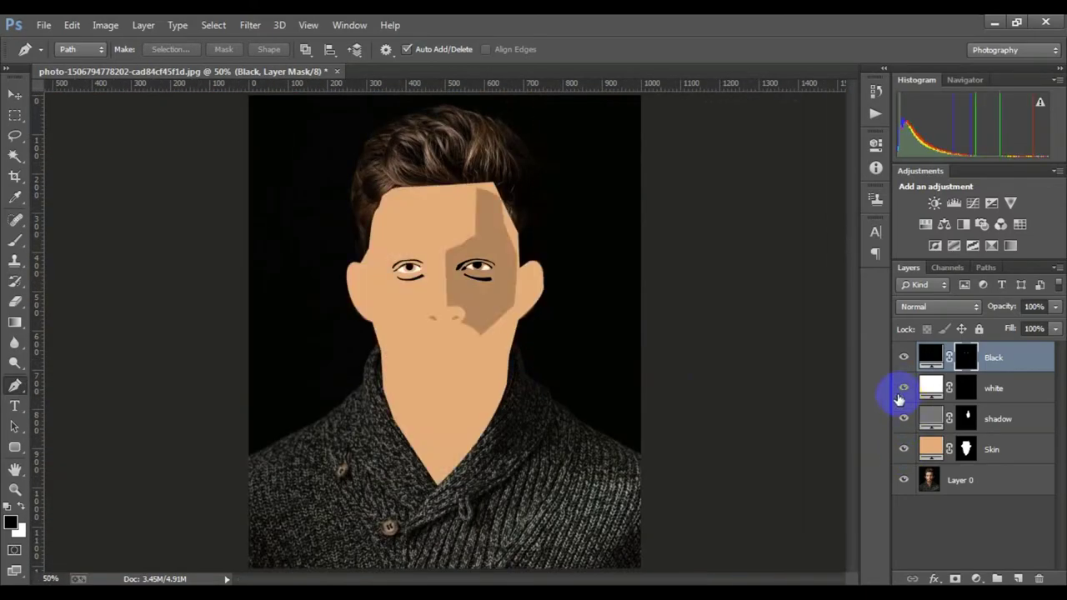
click(904, 388)
click(904, 418)
click(903, 450)
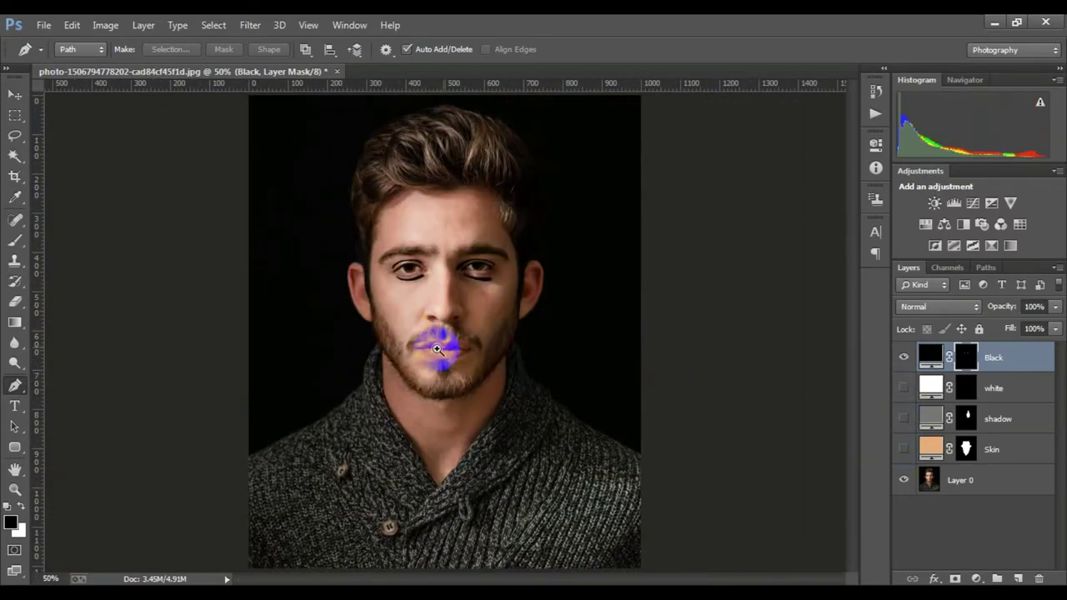
ctrl+click(436, 375)
scroll(367, 335, up, 5)
scroll(381, 274, up, 3)
scroll(393, 286, down, 3)
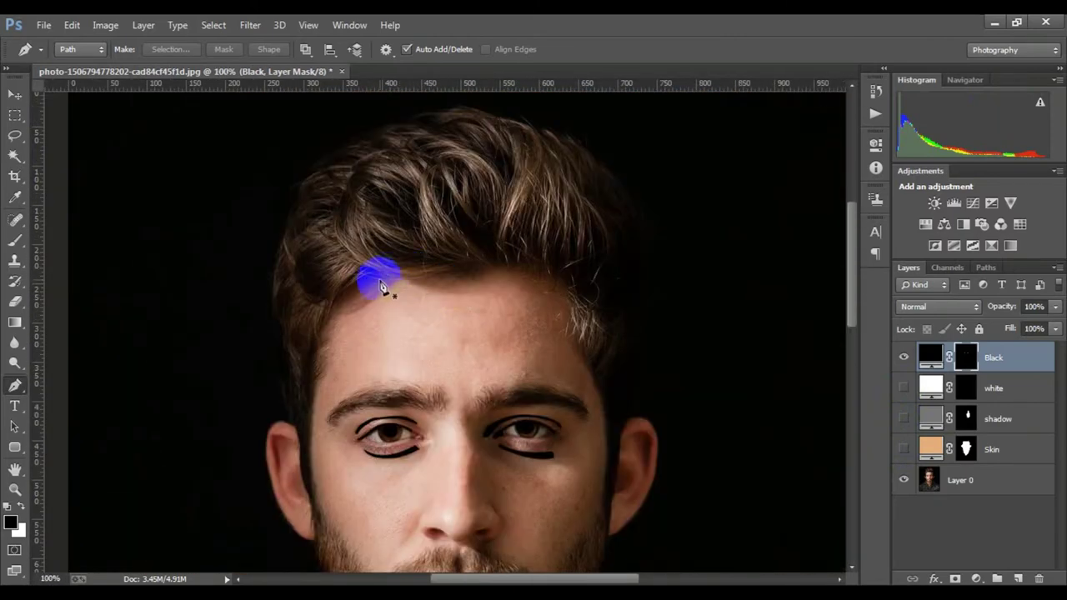
Step: Start a pen path along the forehead hairline, curving down the side
click(364, 277)
drag(419, 275, 444, 272)
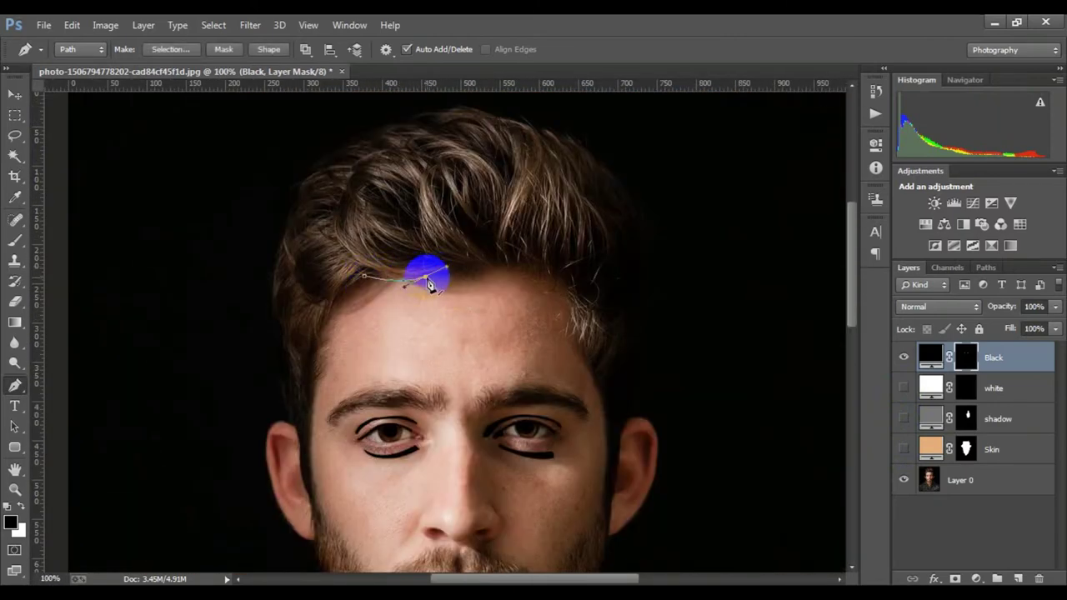
click(469, 282)
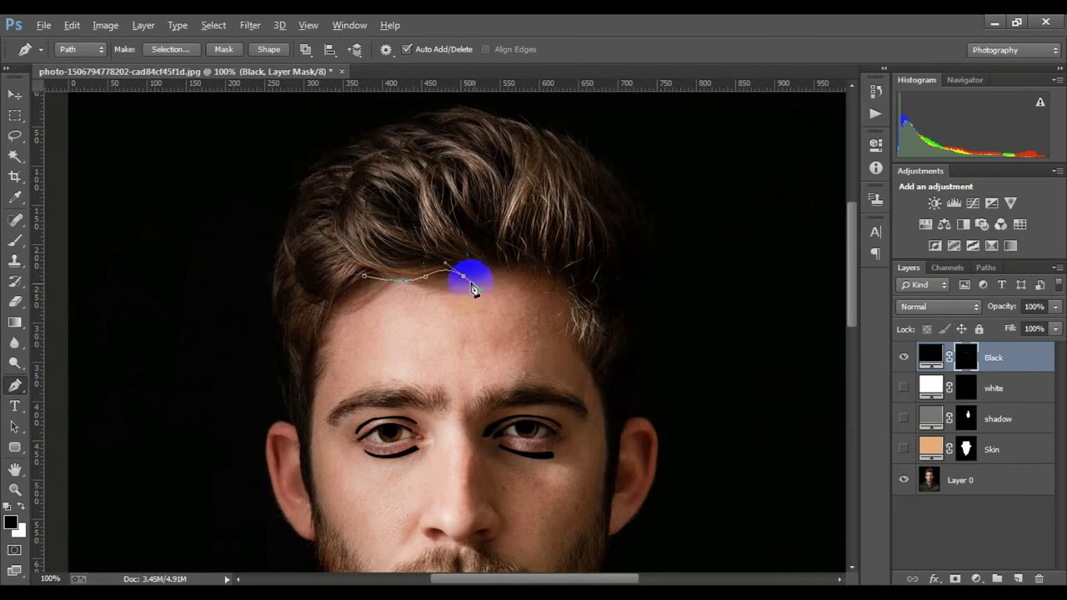
mouse_move(474, 289)
mouse_down()
mouse_move(521, 269)
mouse_move(571, 296)
mouse_up()
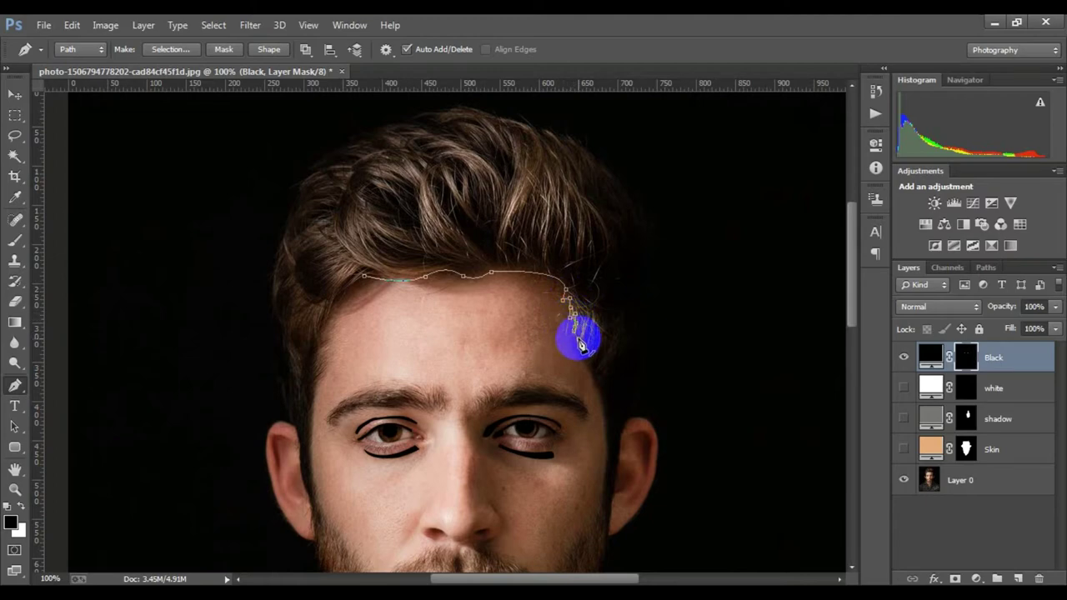
key(ctrl+plus)
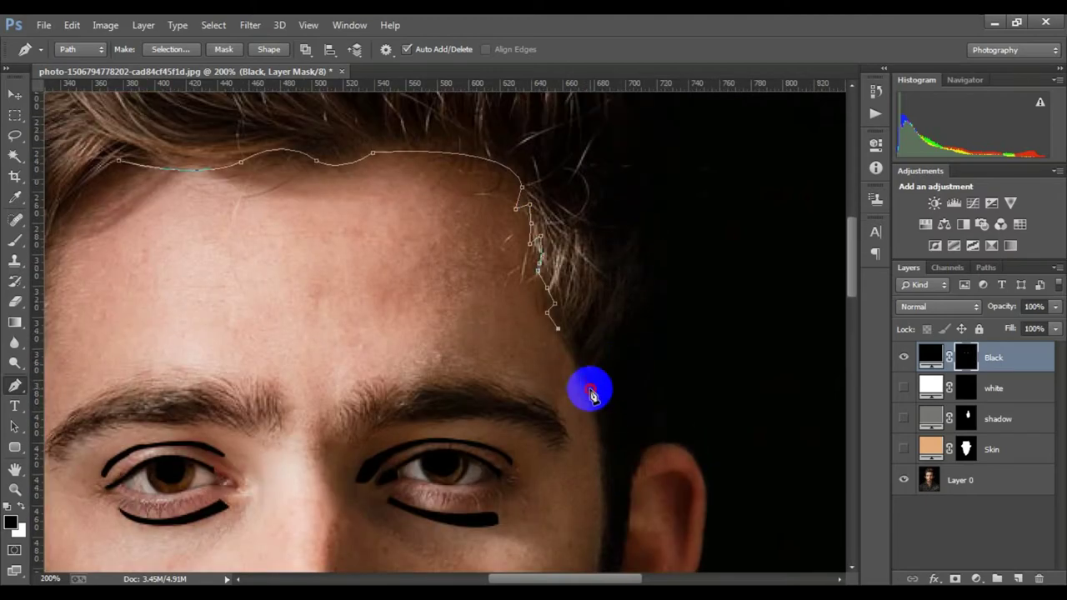
drag(590, 388, 602, 406)
Step: Continue the hair path down beside the ear
scroll(603, 406, down, 2)
scroll(600, 417, down, 3)
scroll(599, 442, up, 3)
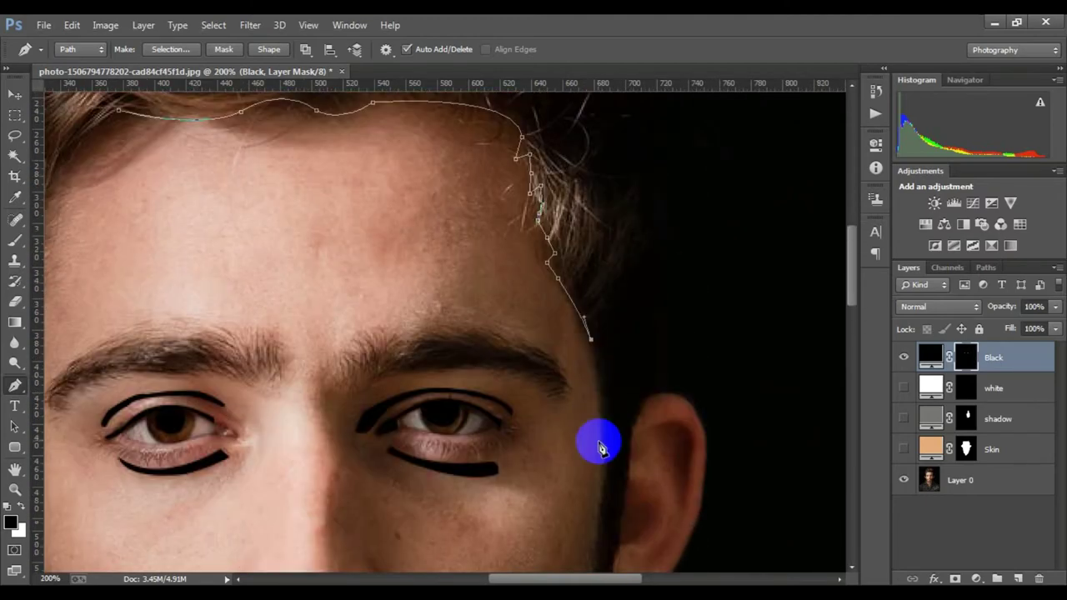
click(631, 448)
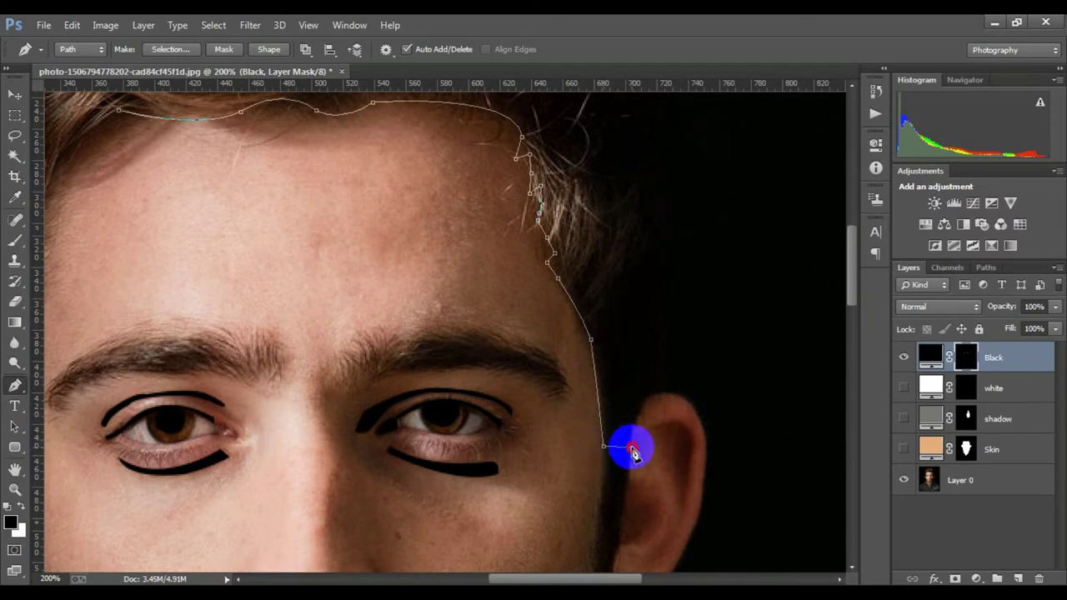
drag(650, 394, 665, 401)
Step: Extend the hair path up the outer right edge toward the top of the head
scroll(664, 404, up, 2)
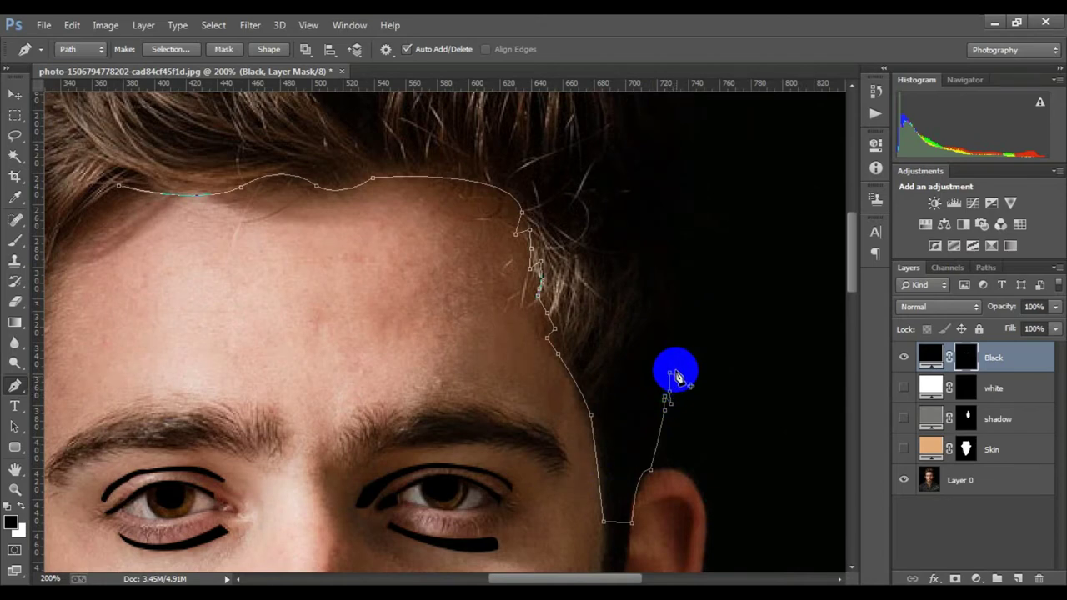
scroll(677, 376, up, 2)
scroll(679, 340, up, 2)
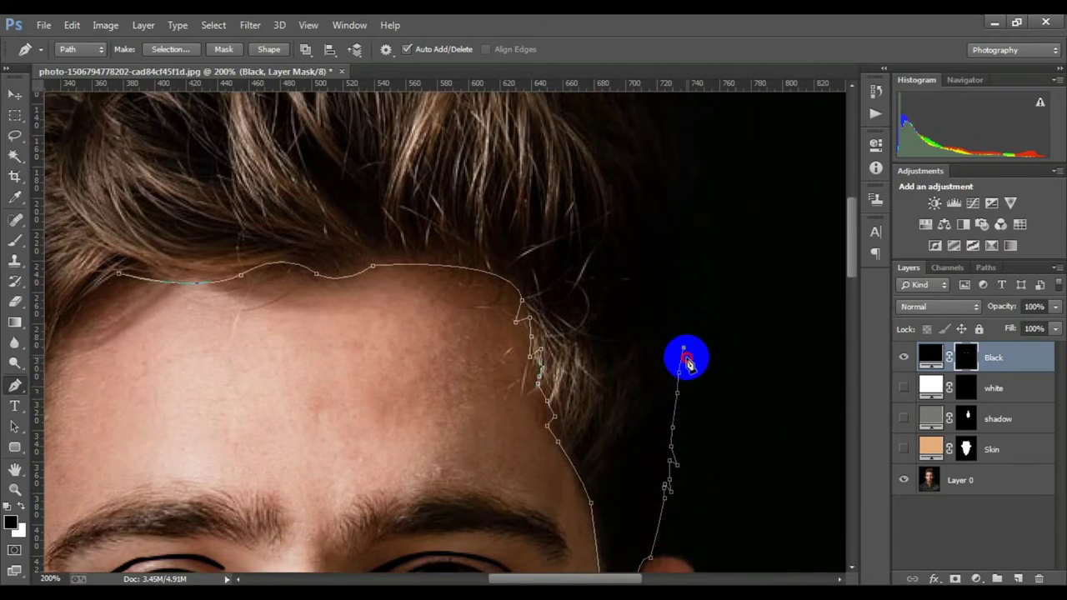
click(683, 357)
click(670, 317)
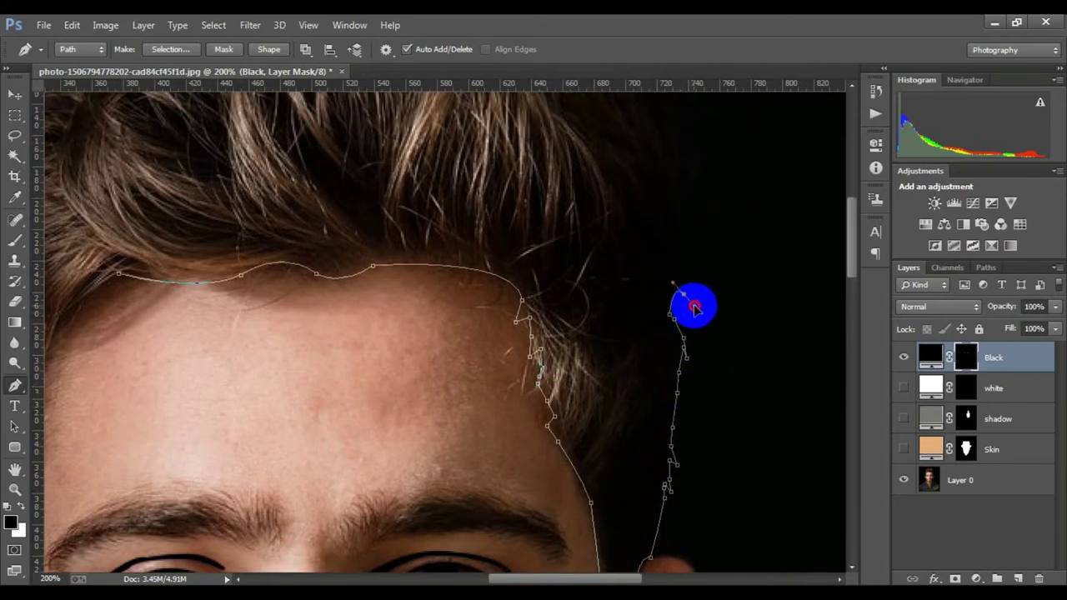
scroll(695, 308, up, 2)
click(697, 315)
click(699, 283)
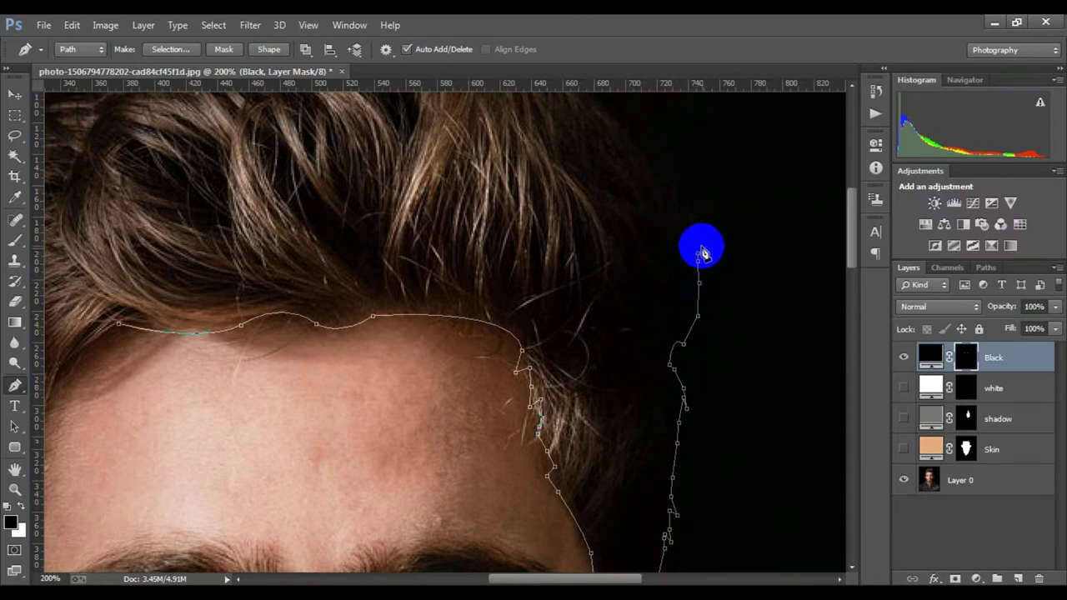
click(703, 252)
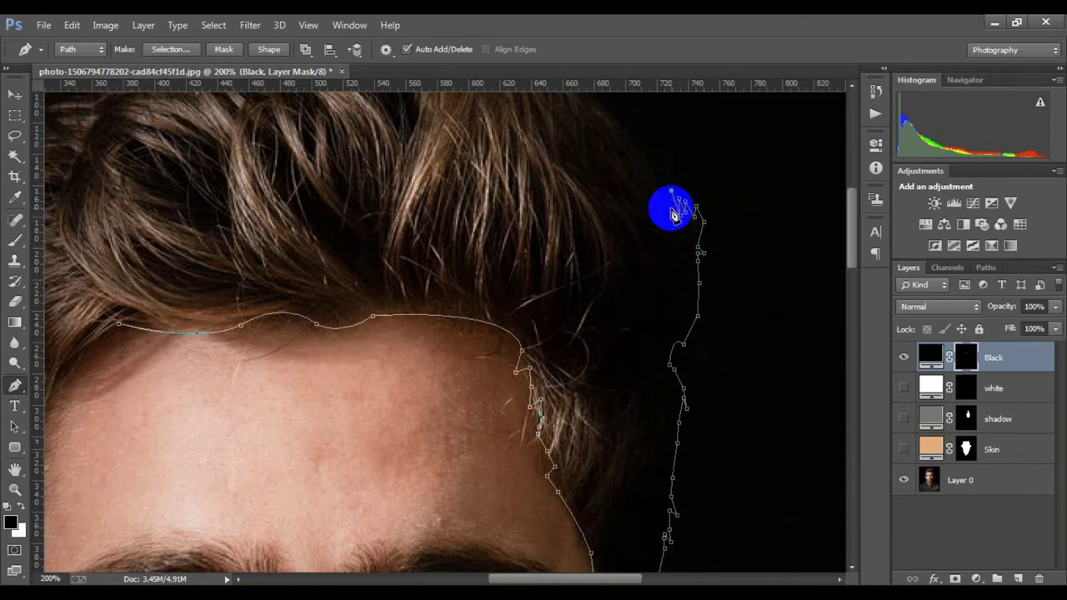
scroll(674, 215, up, 2)
click(662, 243)
Step: Extend the hair path up the right edge and across the crown with Pen anchors
click(637, 219)
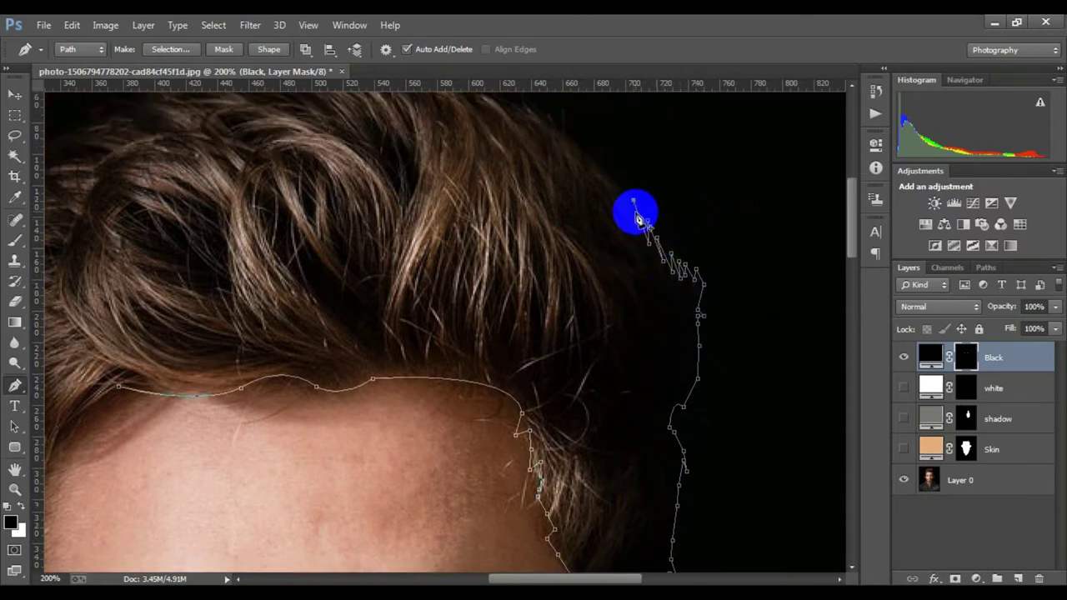
click(620, 192)
click(600, 169)
scroll(587, 200, up, 2)
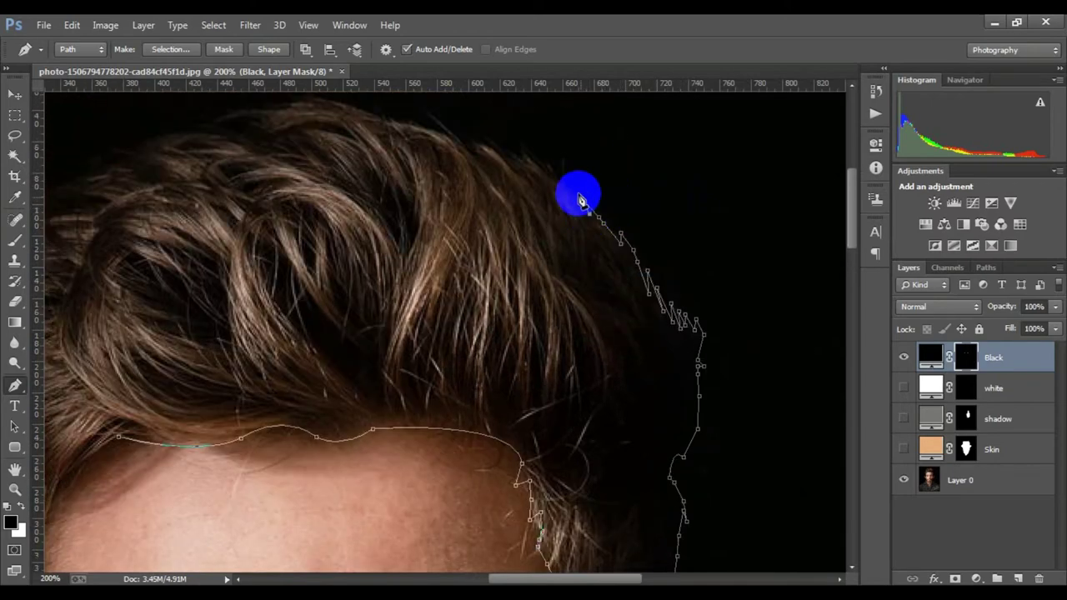
click(577, 205)
click(553, 178)
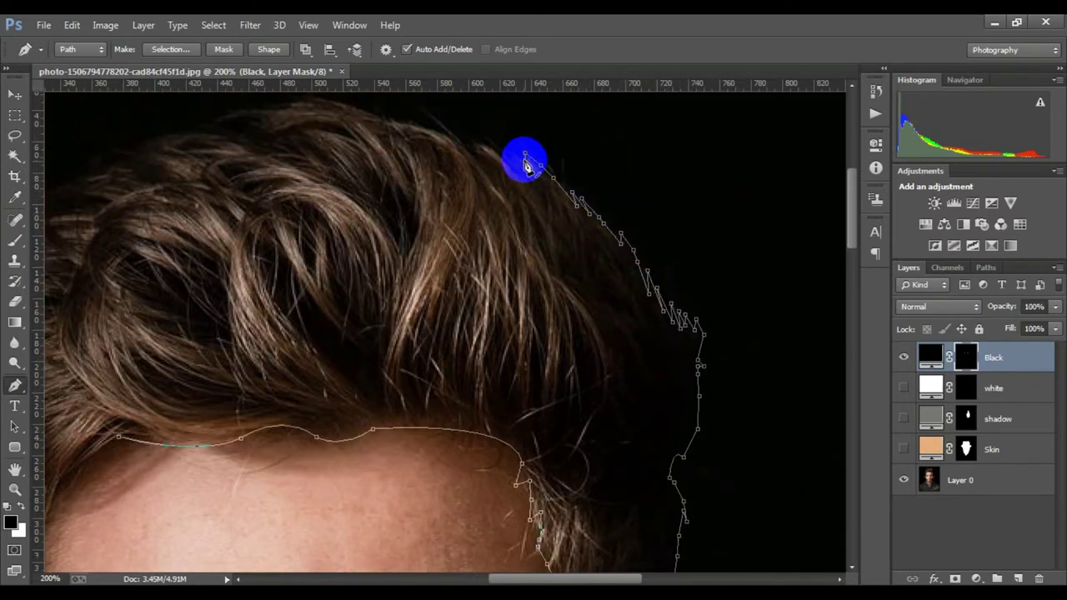
click(512, 155)
click(472, 150)
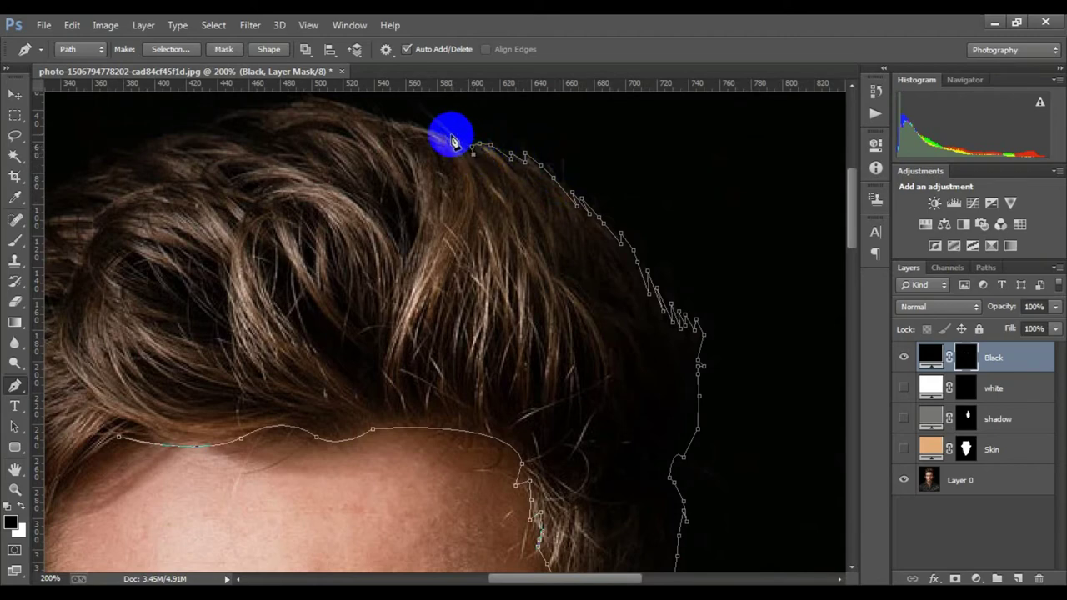
scroll(445, 193, up, 2)
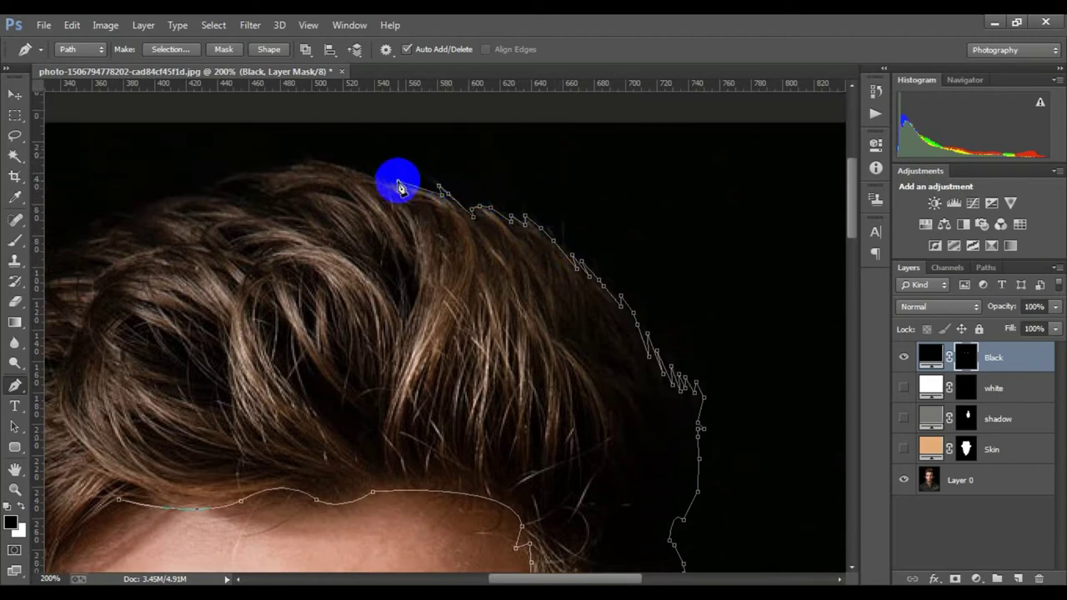
click(360, 170)
scroll(400, 250, up, 3)
scroll(400, 250, left, 3)
Step: Continue the hair outline left over the head and start down the left side
click(414, 252)
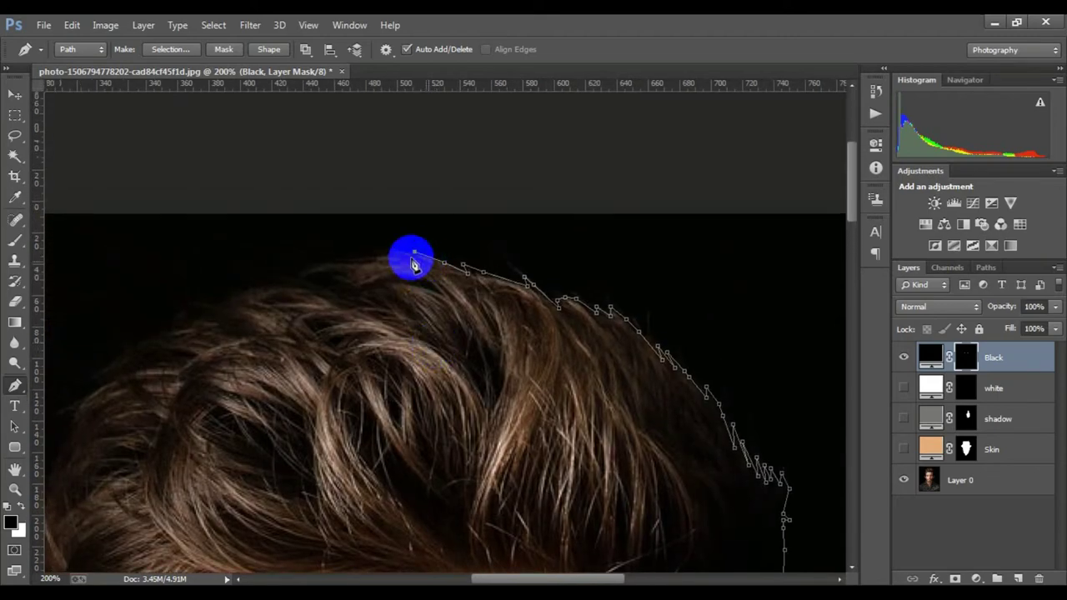
click(381, 256)
click(325, 262)
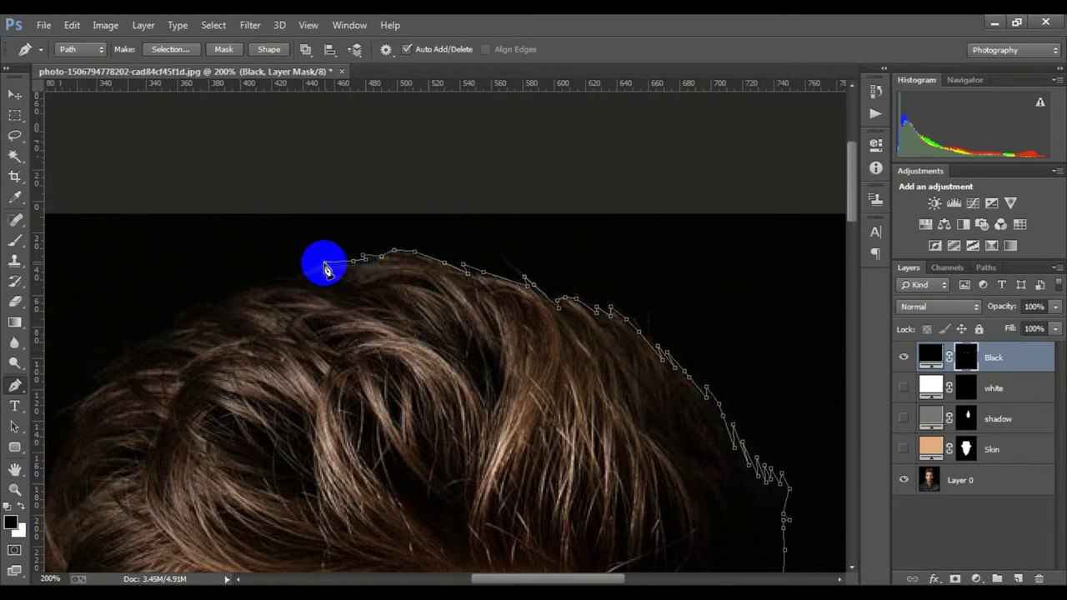
click(299, 280)
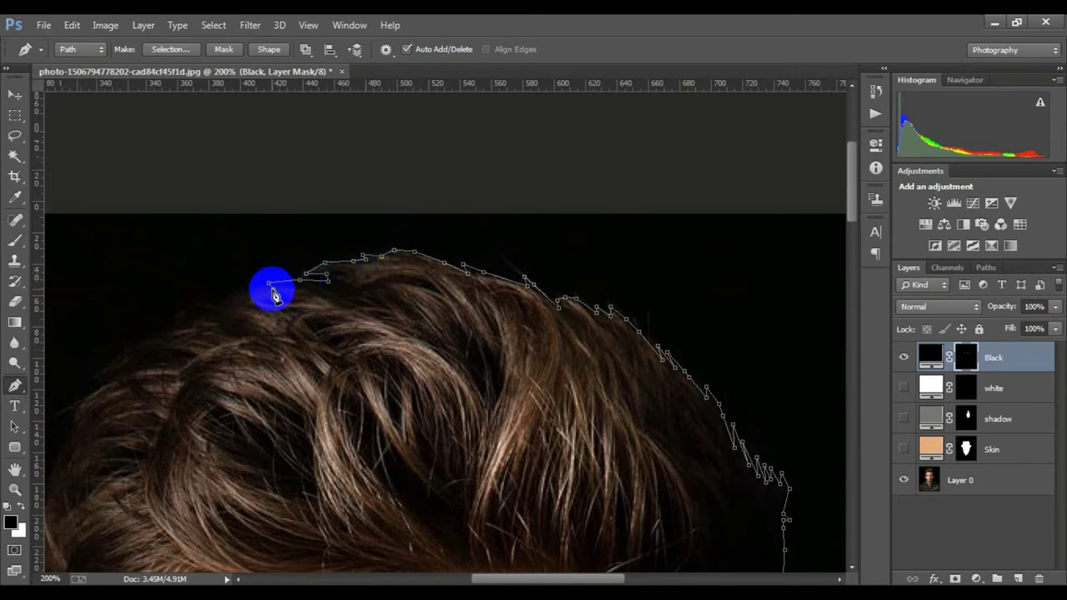
scroll(273, 294, left, 5)
click(458, 276)
click(417, 291)
click(404, 298)
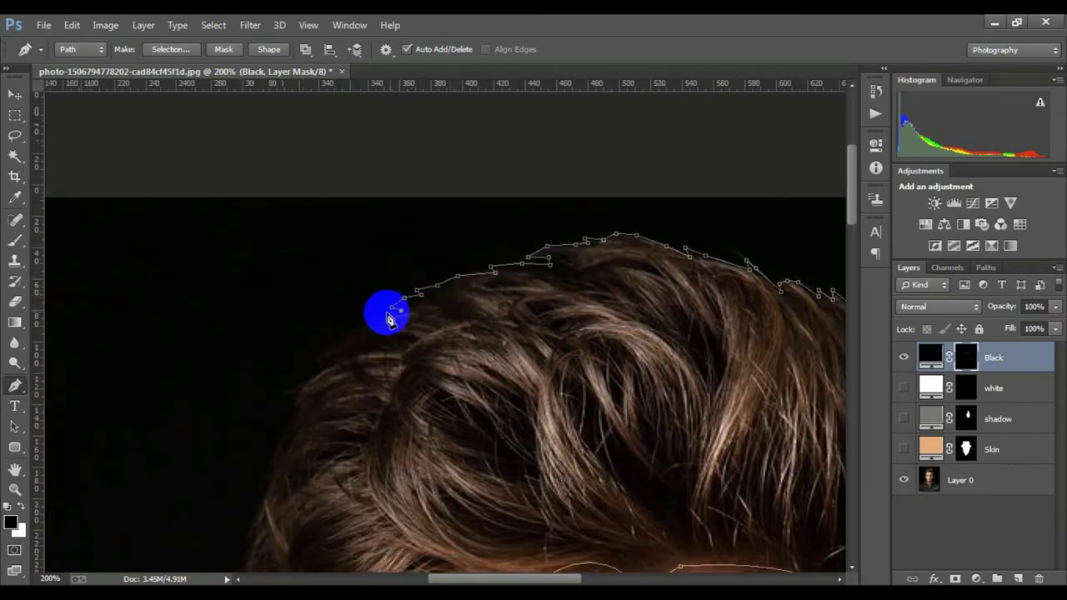
click(374, 317)
click(347, 327)
click(329, 357)
click(306, 381)
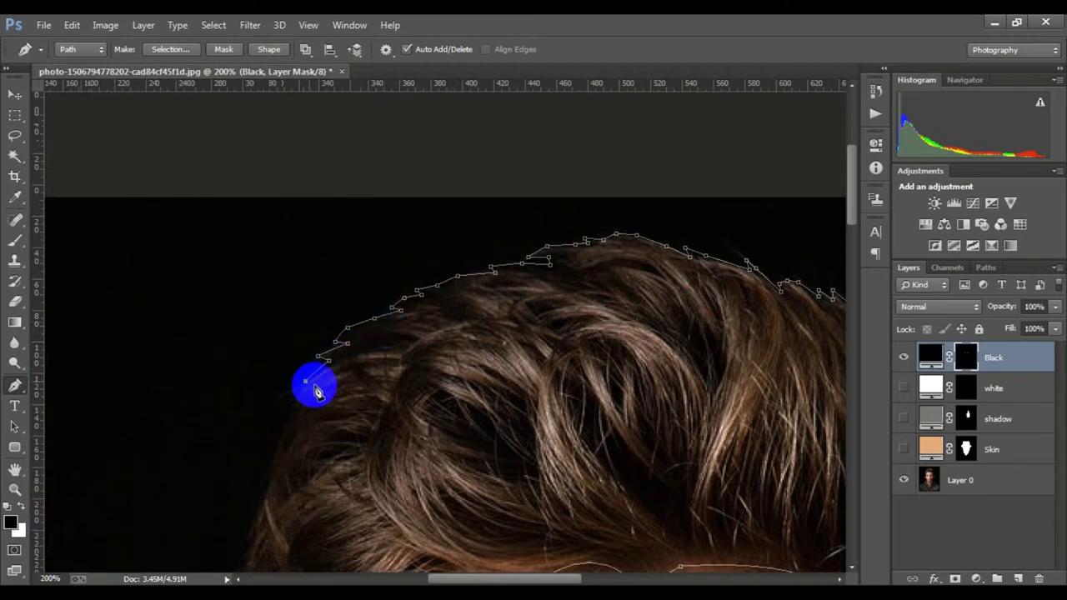
Step: Trace the left hair edge further down toward the ear
scroll(392, 342, down, 2)
scroll(488, 297, left, 2)
scroll(412, 266, down, 1)
click(426, 245)
click(415, 269)
click(408, 290)
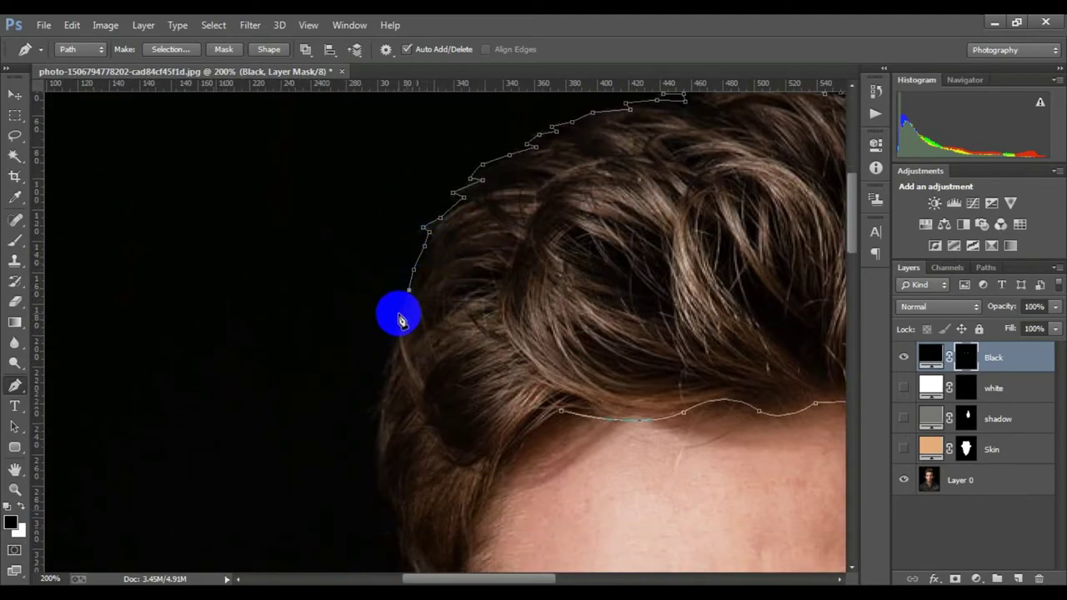
click(400, 314)
click(399, 323)
click(391, 343)
click(384, 362)
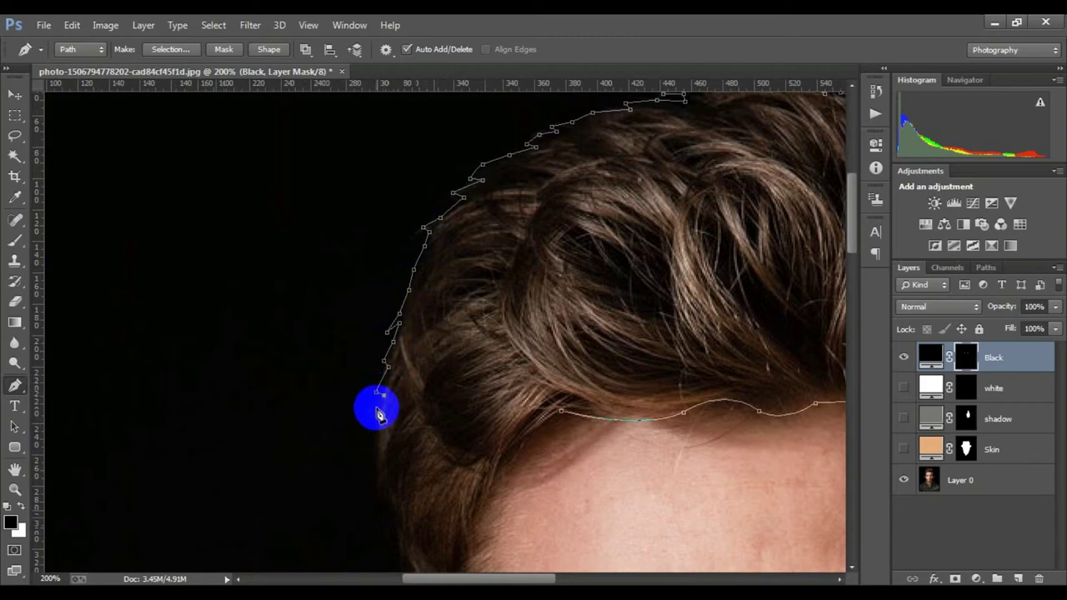
click(377, 422)
scroll(380, 413, down, 3)
click(374, 310)
click(375, 345)
scroll(370, 361, down, 3)
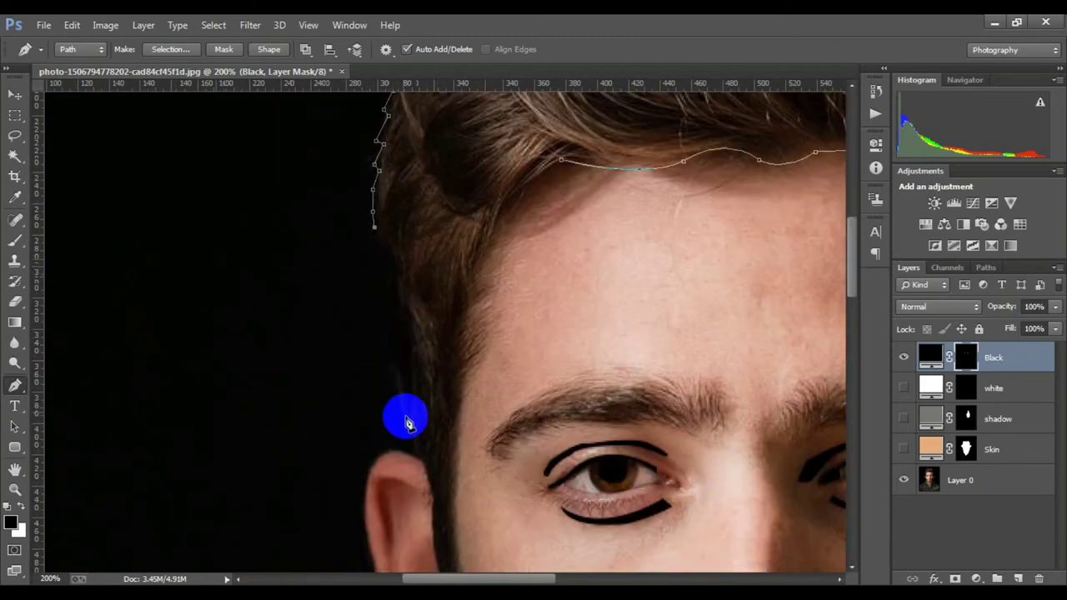
Step: Route the hair path around the ear, undoing a misplaced point, and close it at the forehead hairline
mouse_move(409, 440)
mouse_down()
mouse_move(441, 445)
mouse_move(421, 467)
mouse_move(369, 465)
mouse_up()
scroll(410, 409, down, 1)
scroll(426, 379, down, 1)
key(ctrl+z)
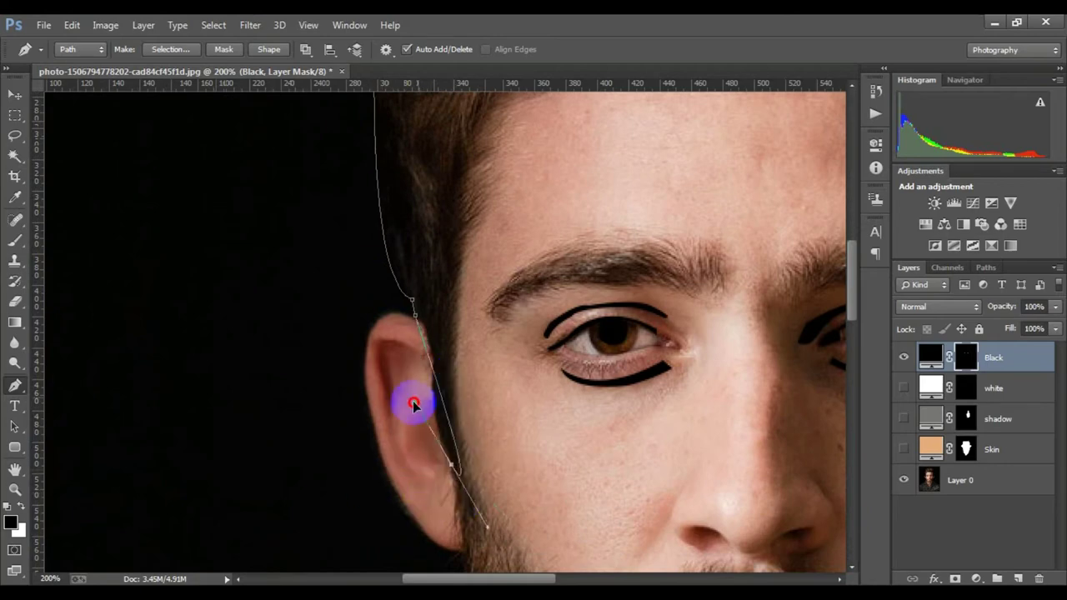
drag(427, 342, 425, 355)
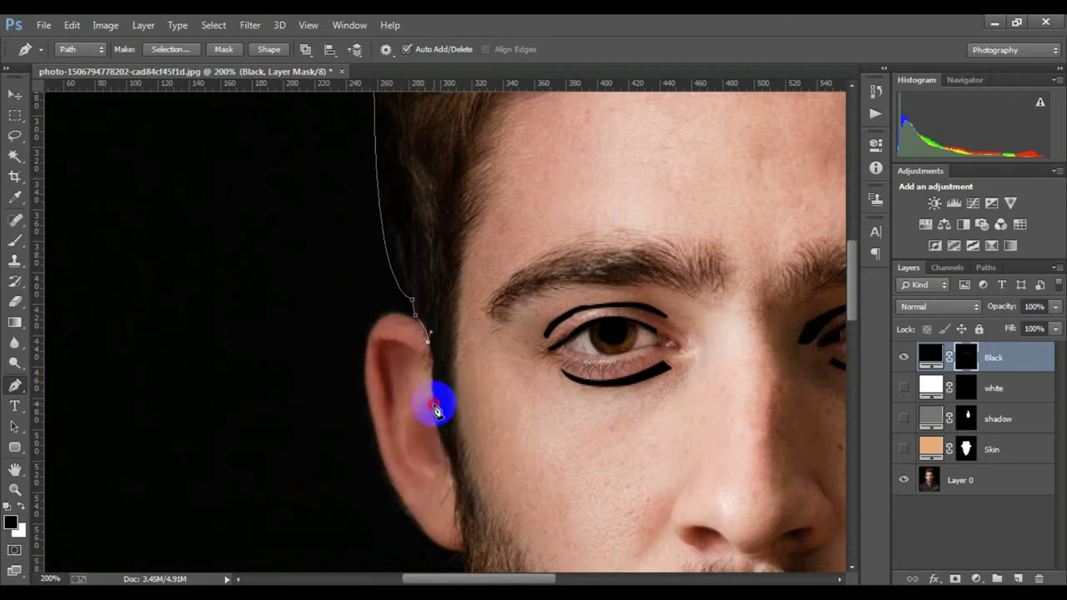
scroll(450, 402, down, 3)
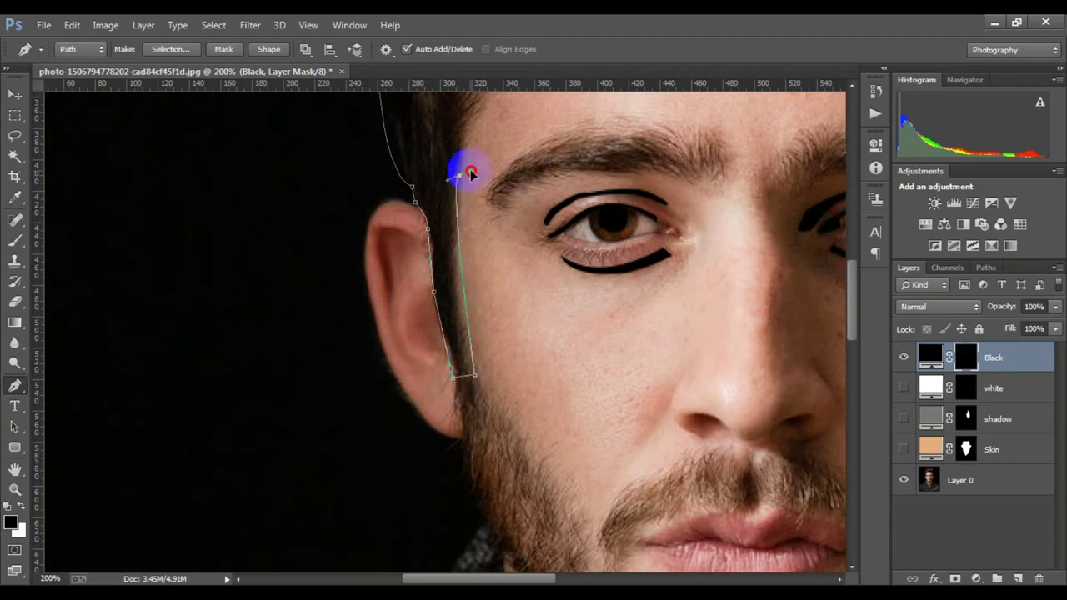
scroll(459, 184, up, 2)
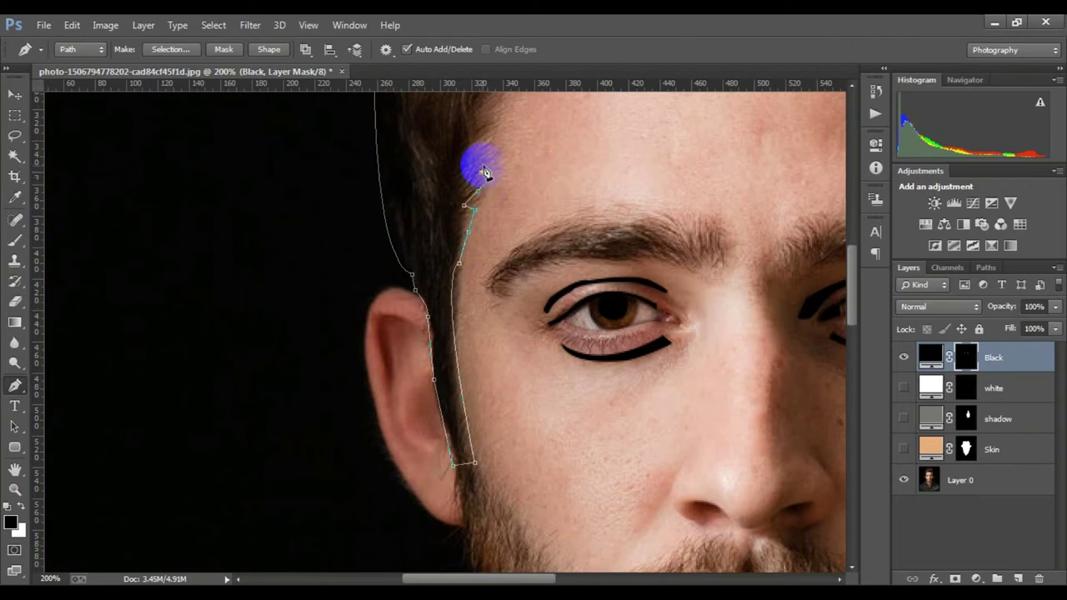
mouse_move(495, 142)
mouse_down()
mouse_move(496, 251)
mouse_move(498, 191)
mouse_move(524, 150)
mouse_move(562, 127)
mouse_up()
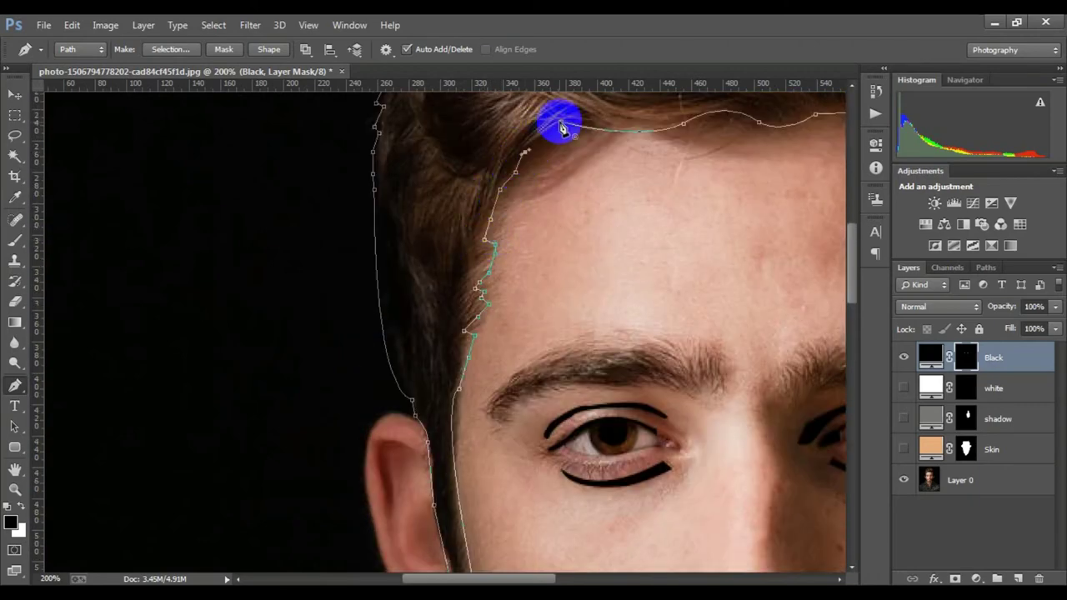
click(565, 125)
Step: Load the hair path as a selection and fill the Black layer mask so the hair turns black
key(ctrl+Return)
key(ctrl+BackSpace)
scroll(562, 207, down, 4)
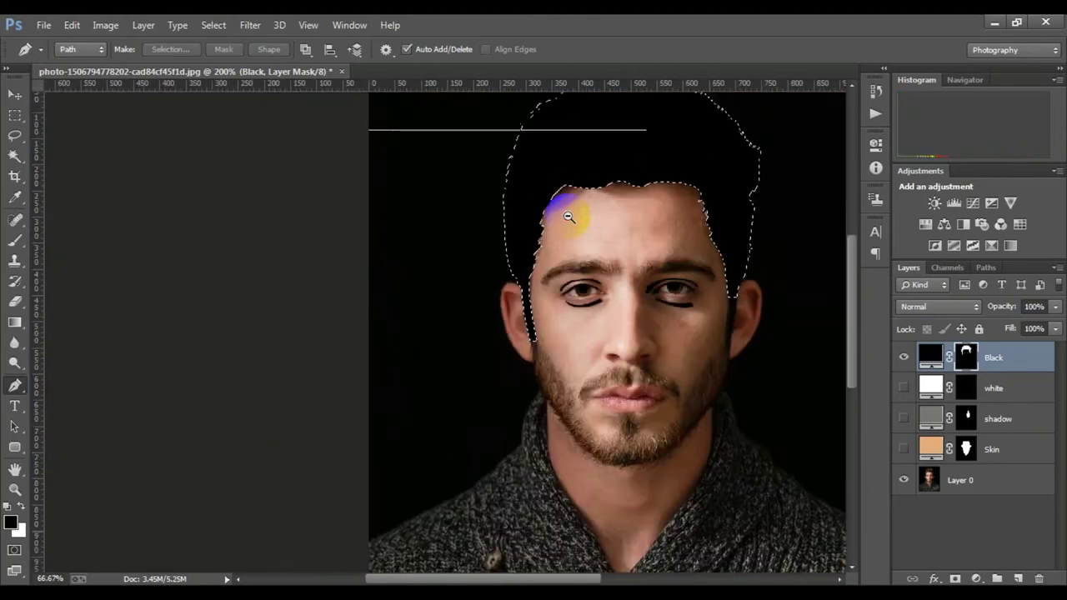
Step: Clear the hair selection, zoom into the face, and start a beard path down the left cheek
key(ctrl+d)
scroll(442, 279, up, 1)
scroll(454, 290, up, 1)
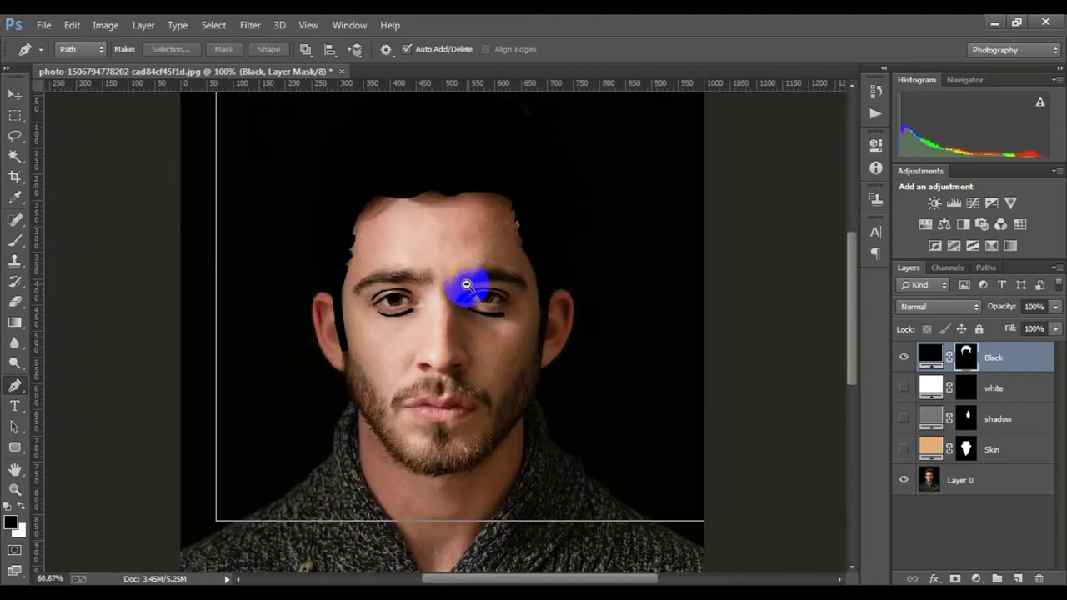
scroll(458, 294, up, 2)
scroll(370, 333, up, 2)
scroll(326, 295, down, 2)
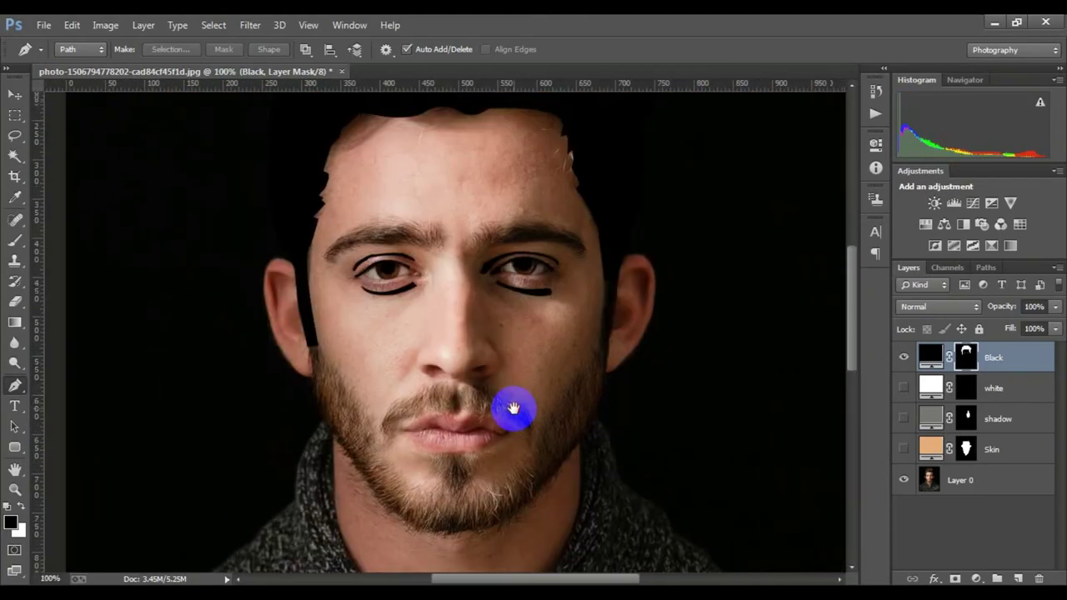
scroll(512, 409, up, 1)
click(317, 321)
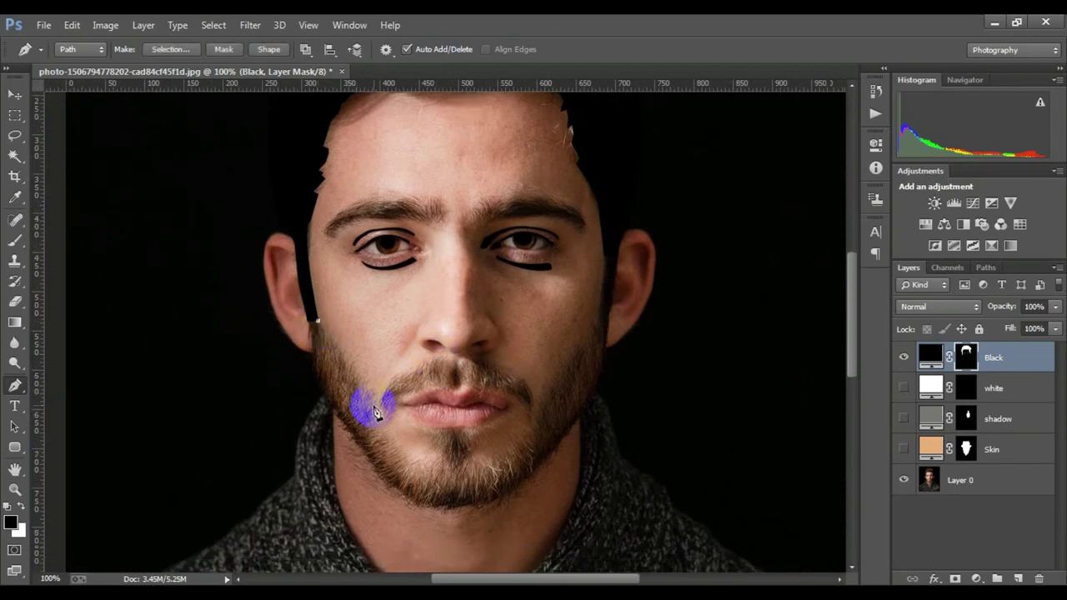
scroll(378, 404, up, 1)
scroll(381, 352, up, 1)
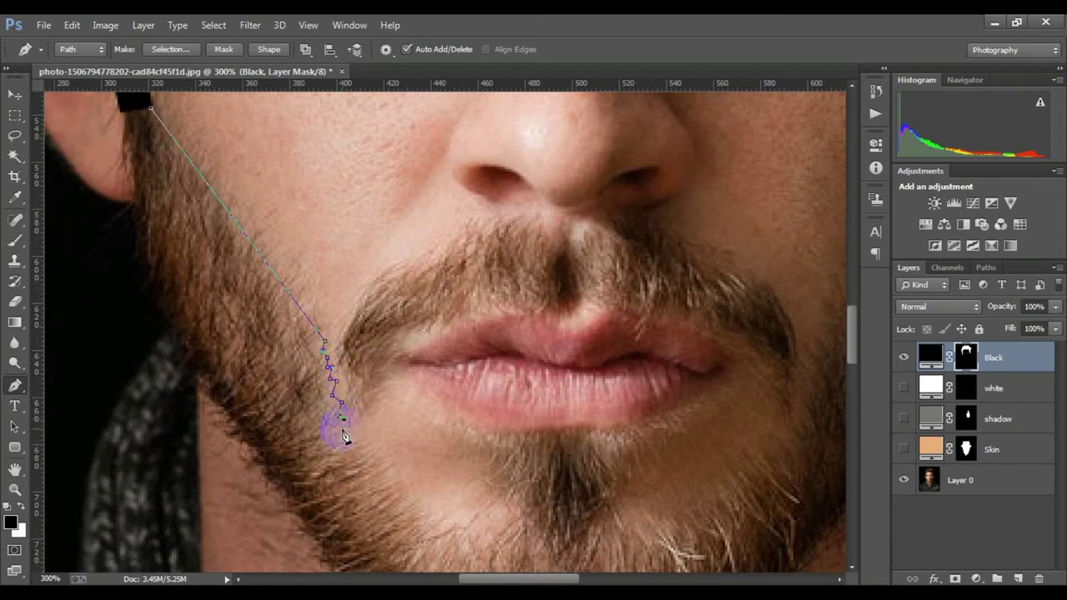
click(384, 465)
scroll(388, 450, down, 1)
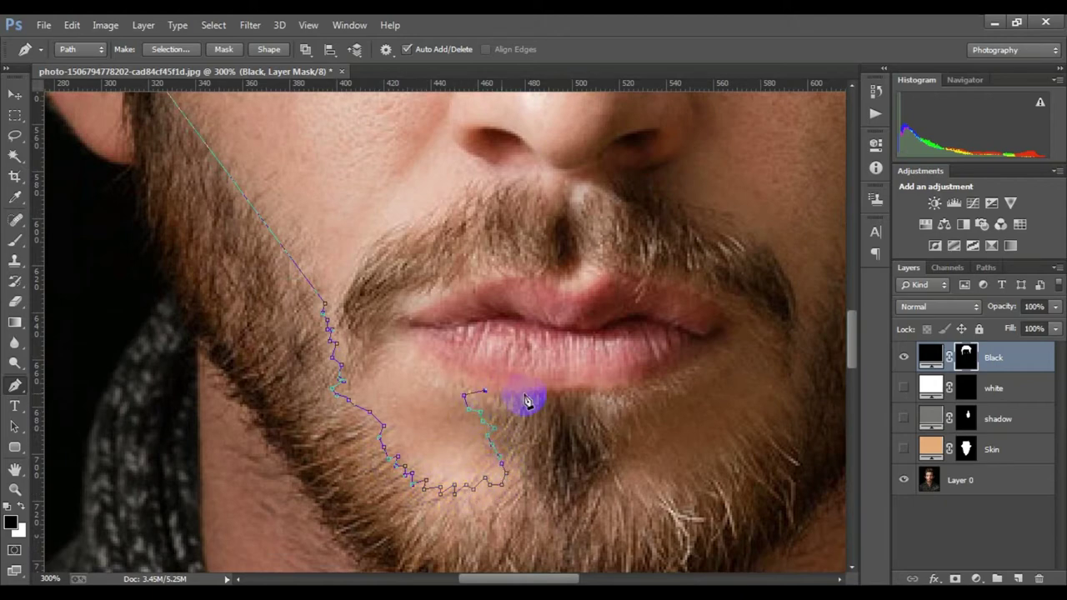
Step: Trace the beard edge around the chin, below the lower lip, and up the right cheek
click(627, 398)
click(620, 435)
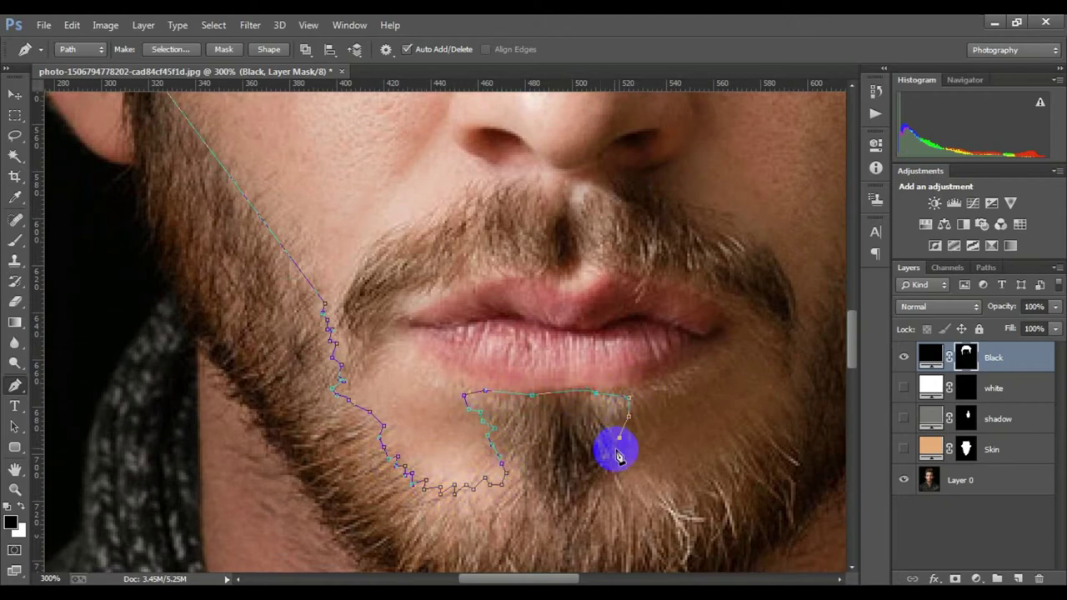
click(607, 467)
click(619, 484)
mouse_move(677, 473)
mouse_down()
mouse_move(554, 440)
mouse_move(629, 392)
mouse_move(697, 278)
mouse_move(494, 400)
mouse_up()
click(519, 453)
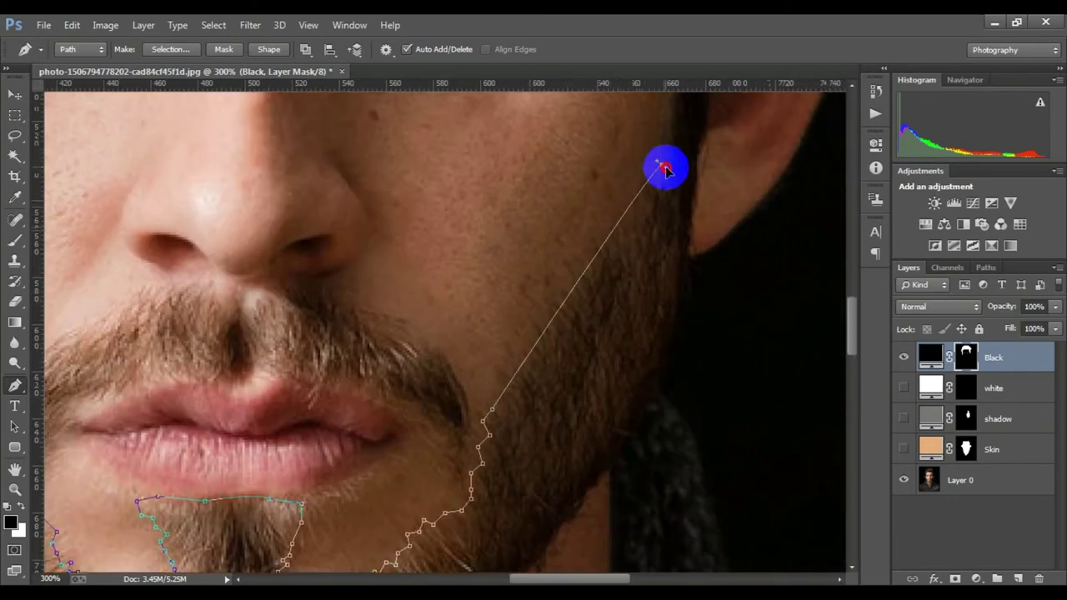
Step: Extend the beard path along the jaw and up the cheek toward the ear
click(495, 392)
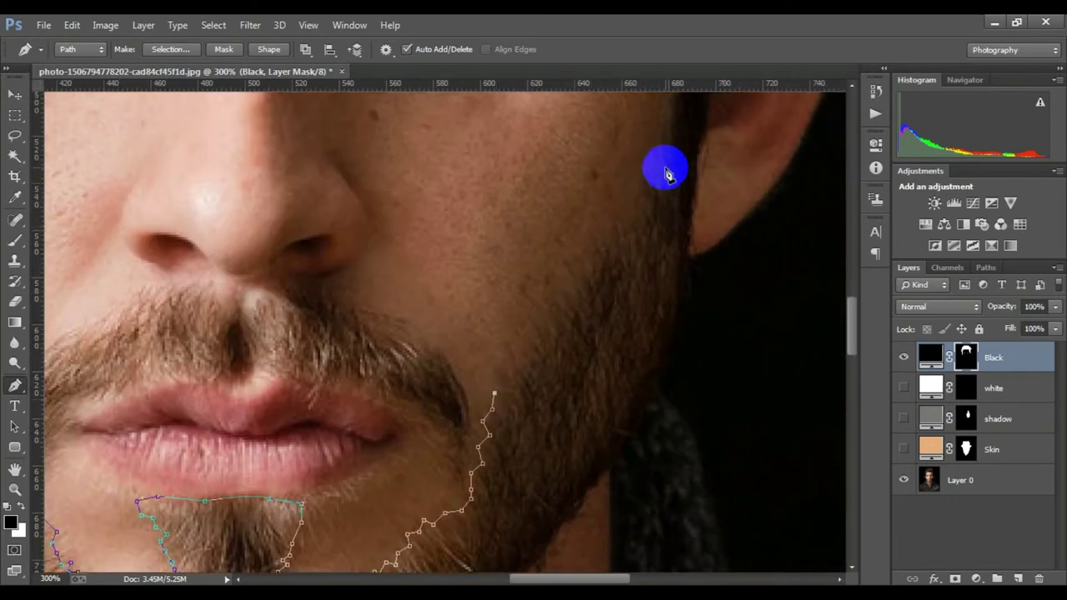
click(666, 166)
scroll(675, 192, up, 4)
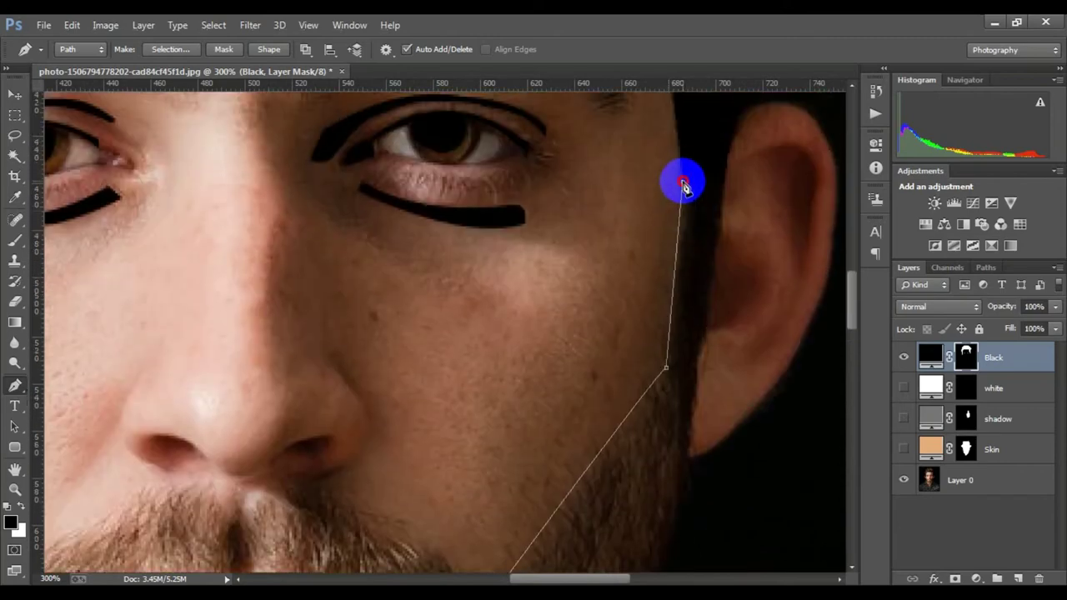
click(683, 181)
click(681, 141)
scroll(708, 275, down, 3)
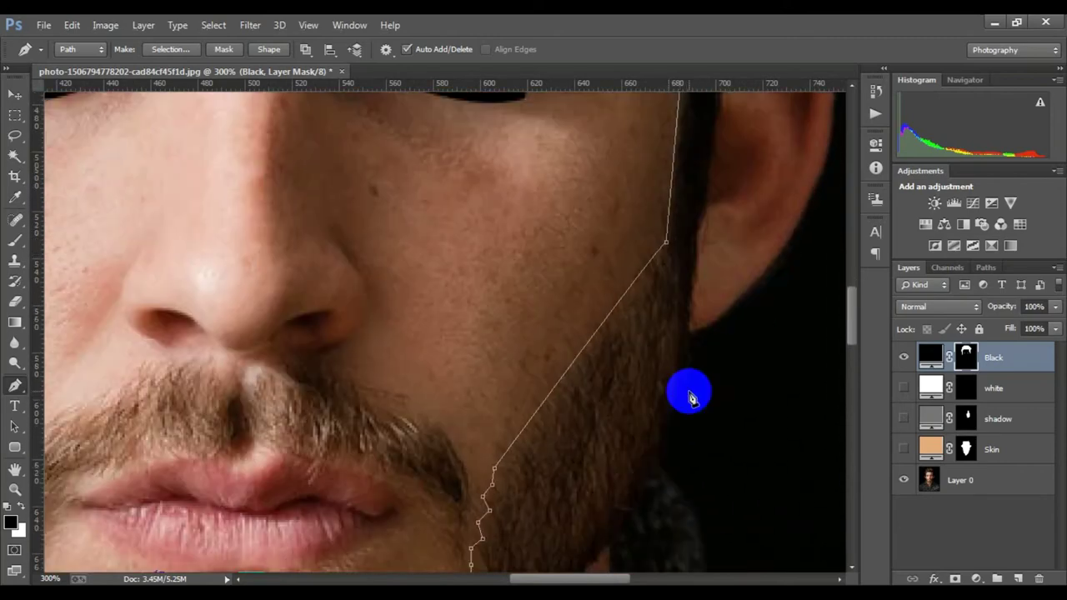
click(682, 370)
scroll(699, 384, down, 1)
scroll(680, 333, down, 2)
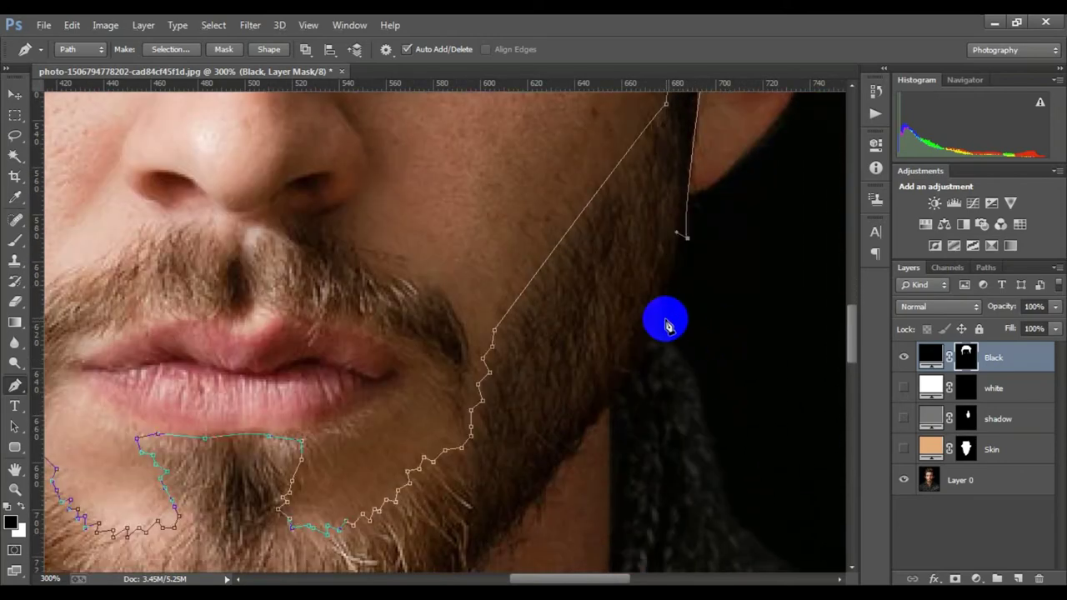
Step: Trace the beard edge down the jawline with a series of anchors
click(661, 322)
scroll(662, 322, down, 2)
click(644, 269)
click(622, 310)
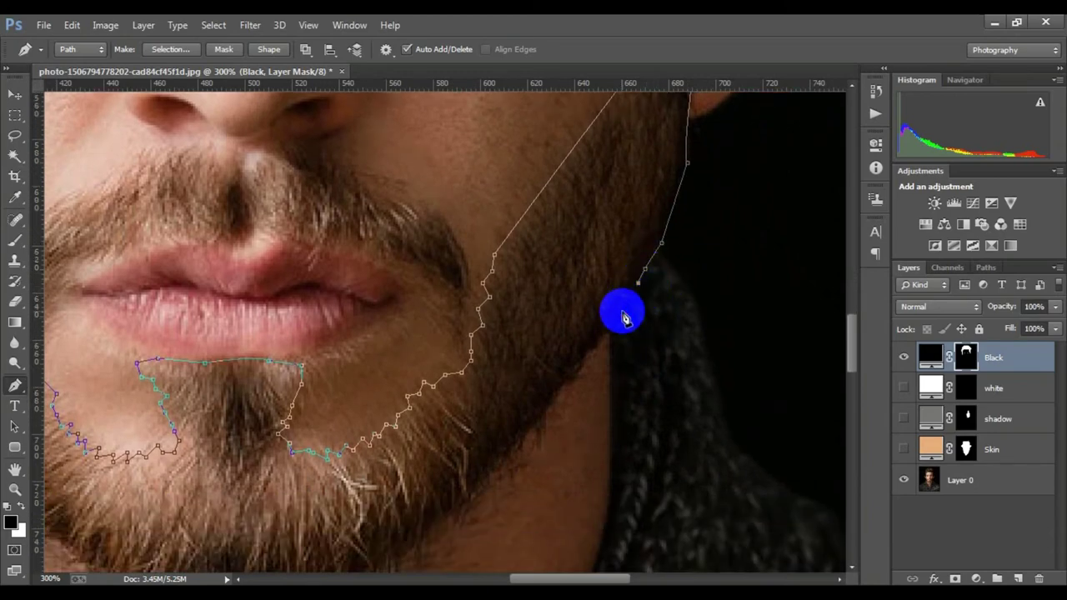
click(610, 333)
click(585, 357)
click(575, 374)
click(554, 394)
click(540, 420)
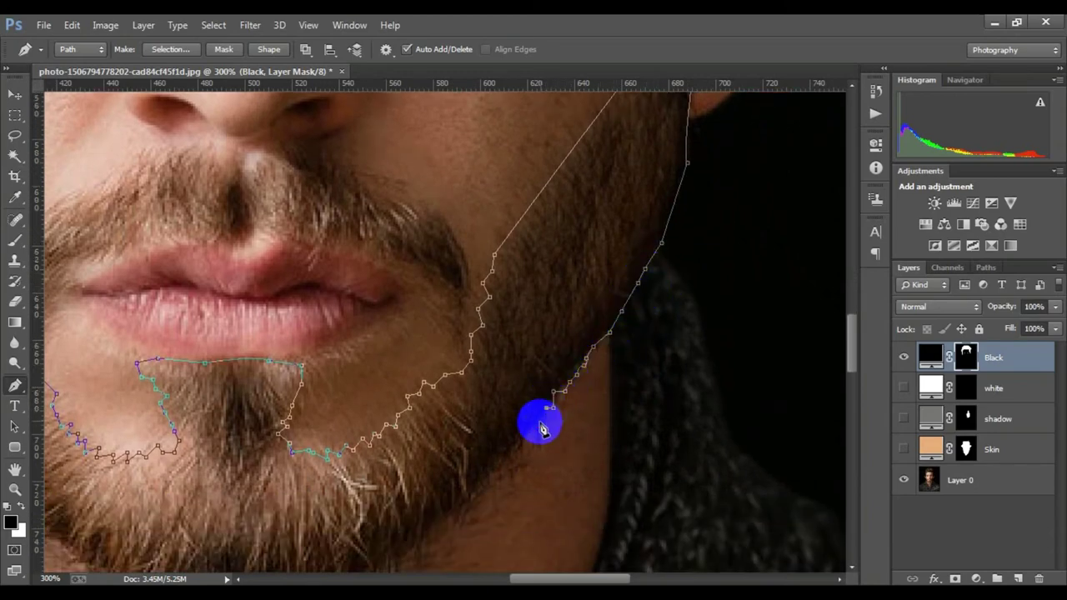
scroll(538, 439, down, 1)
Step: Continue the beard outline down the jaw edge toward the chin
click(540, 401)
click(527, 411)
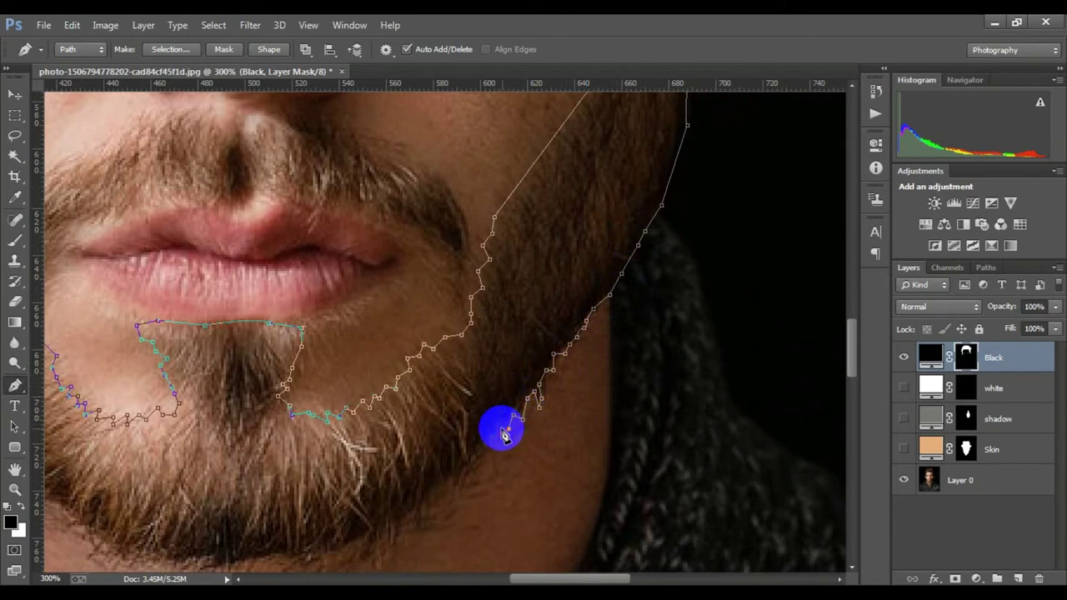
click(492, 440)
click(488, 450)
scroll(467, 454, down, 1)
scroll(460, 441, down, 4)
scroll(460, 441, left, 3)
click(561, 298)
click(534, 319)
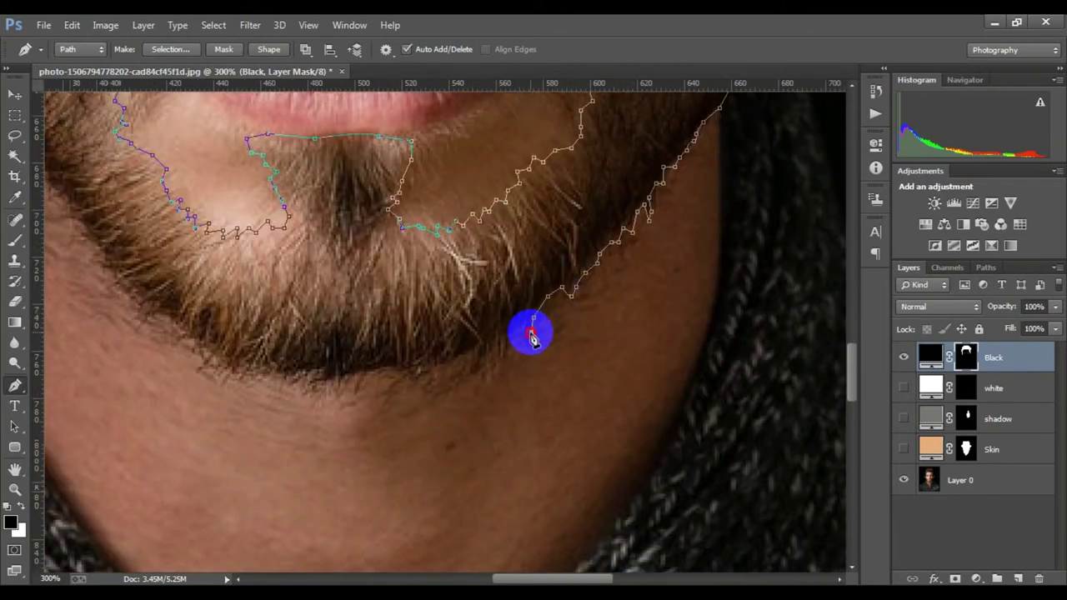
click(505, 341)
Step: Trace the beard's lower edge under the chin and up the left jaw
click(480, 373)
click(458, 358)
click(421, 372)
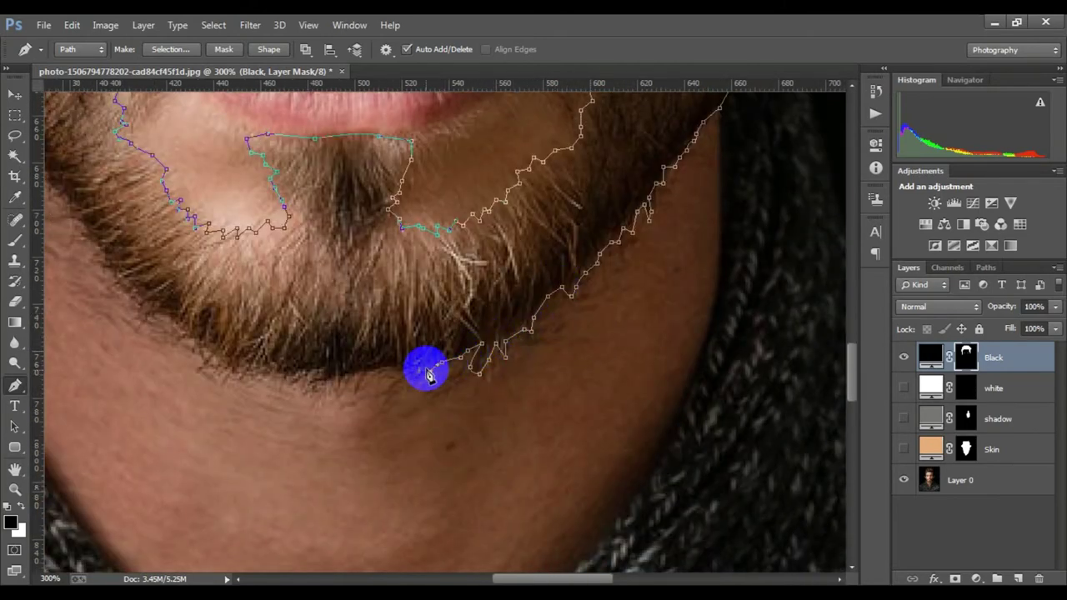
click(367, 374)
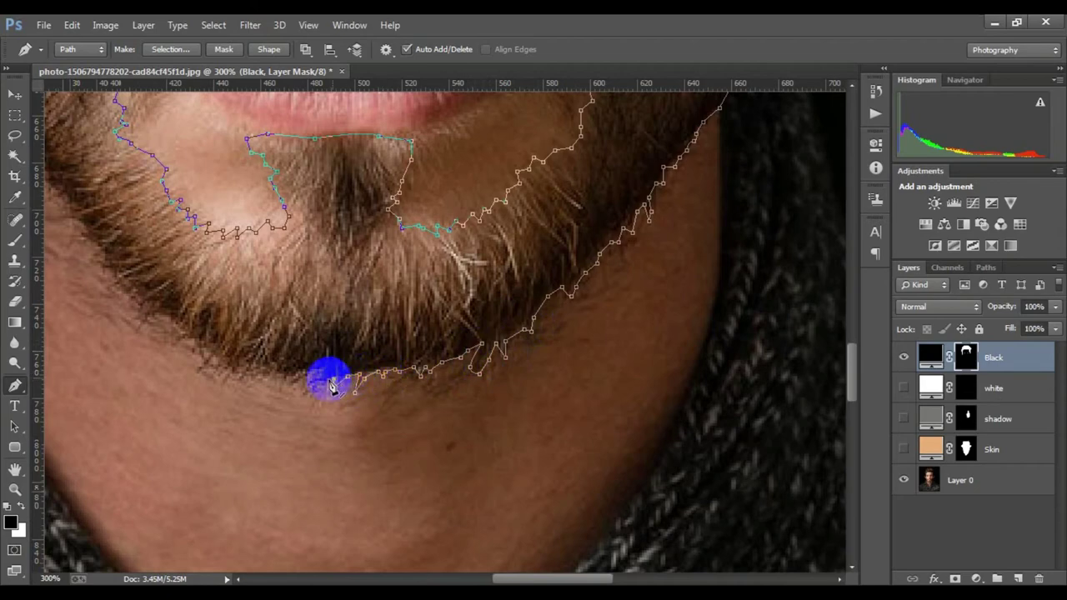
click(287, 384)
click(273, 376)
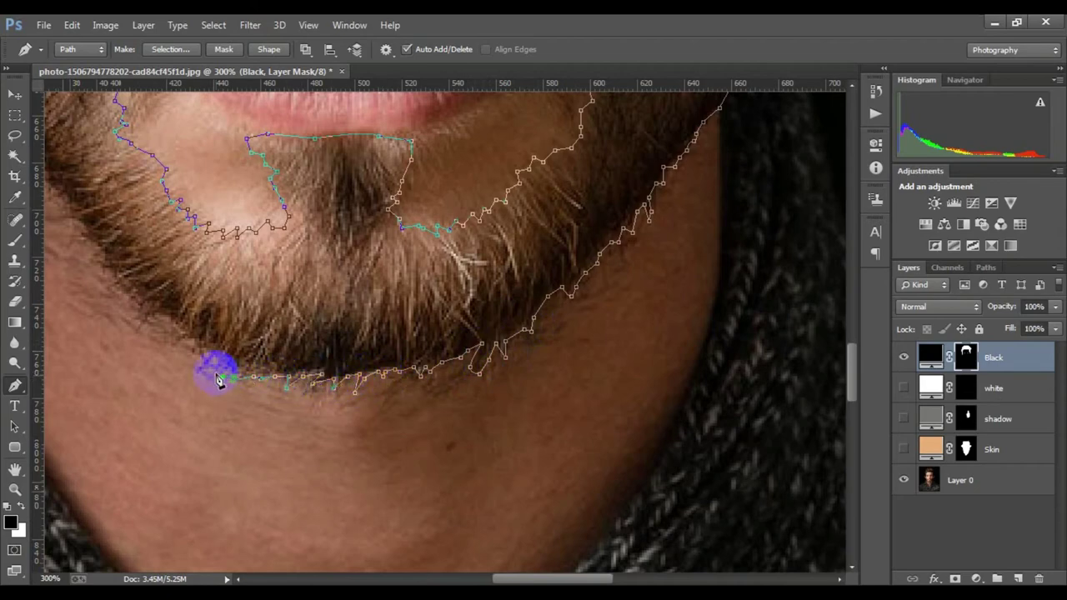
click(175, 334)
click(143, 319)
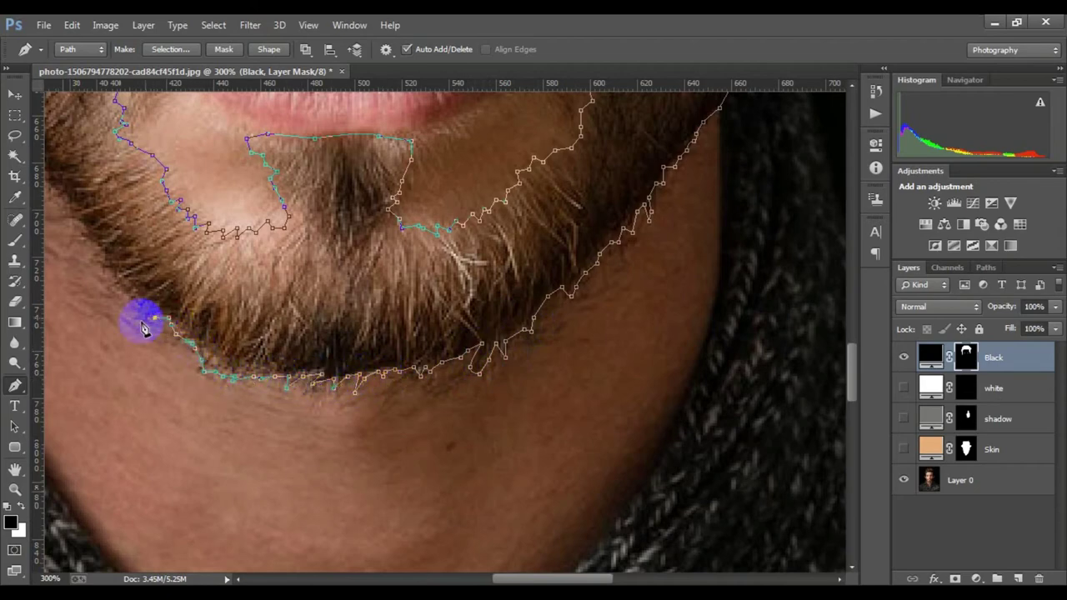
click(112, 292)
scroll(112, 296, up, 2)
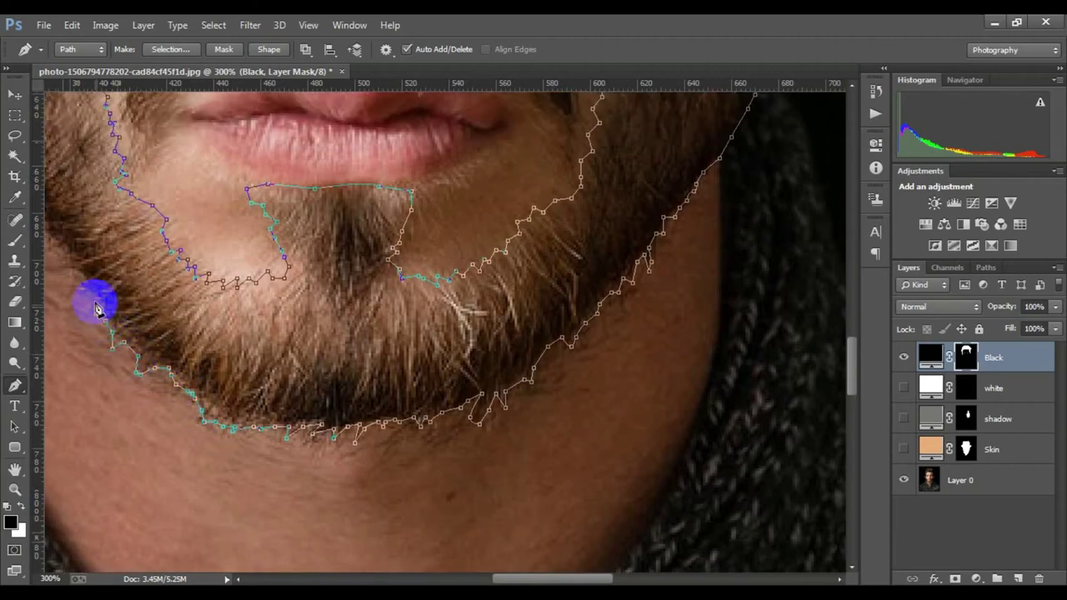
click(82, 291)
Step: Follow the left jaw up to the ear and close the beard outline there
drag(75, 279, 452, 291)
scroll(405, 292, up, 2)
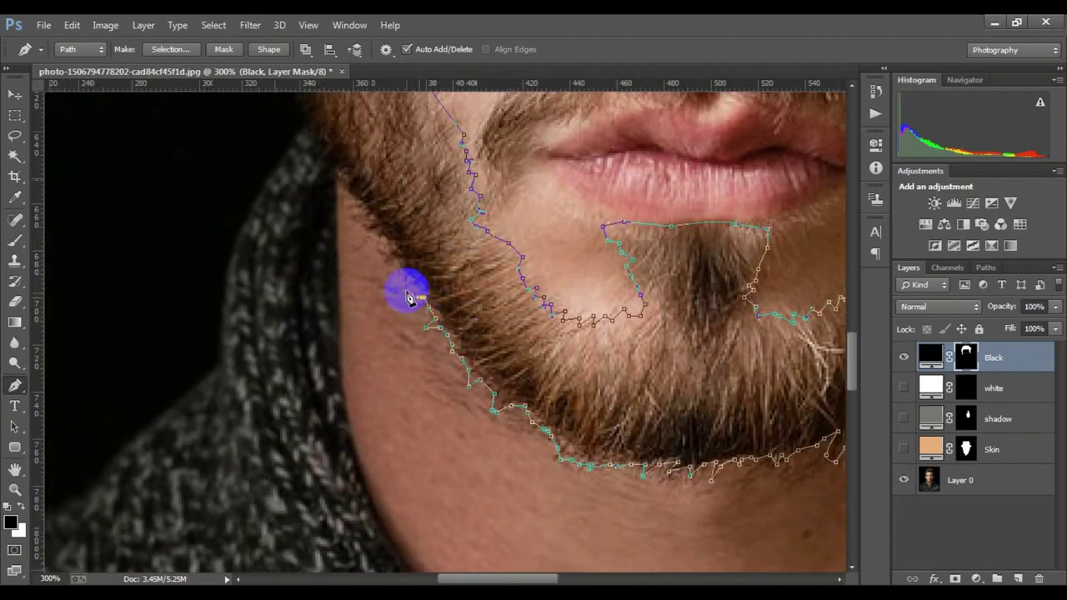
click(390, 249)
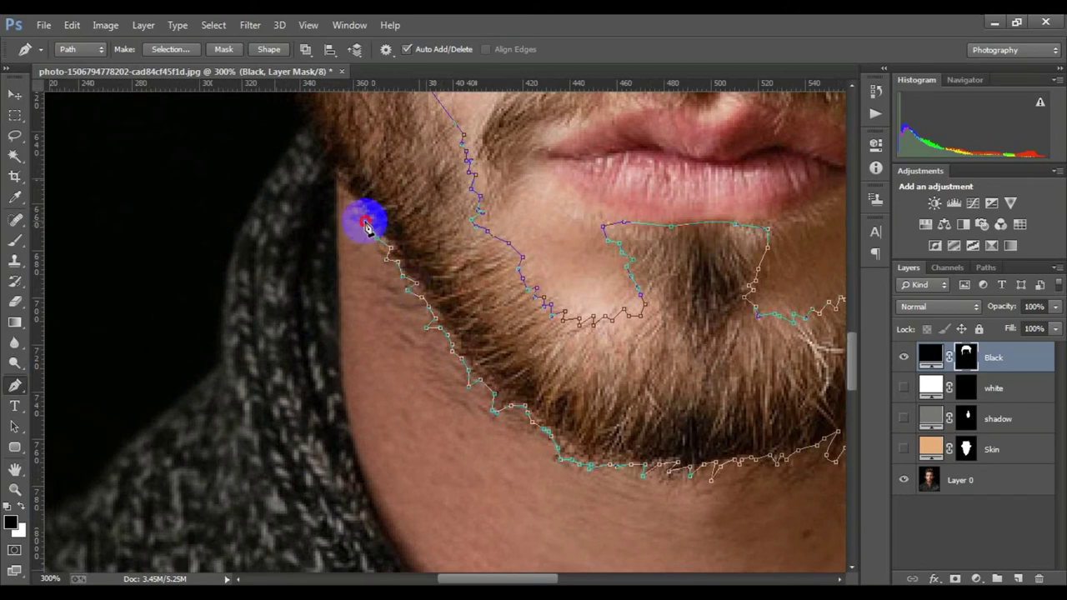
click(357, 205)
click(333, 176)
scroll(331, 250, up, 5)
click(323, 376)
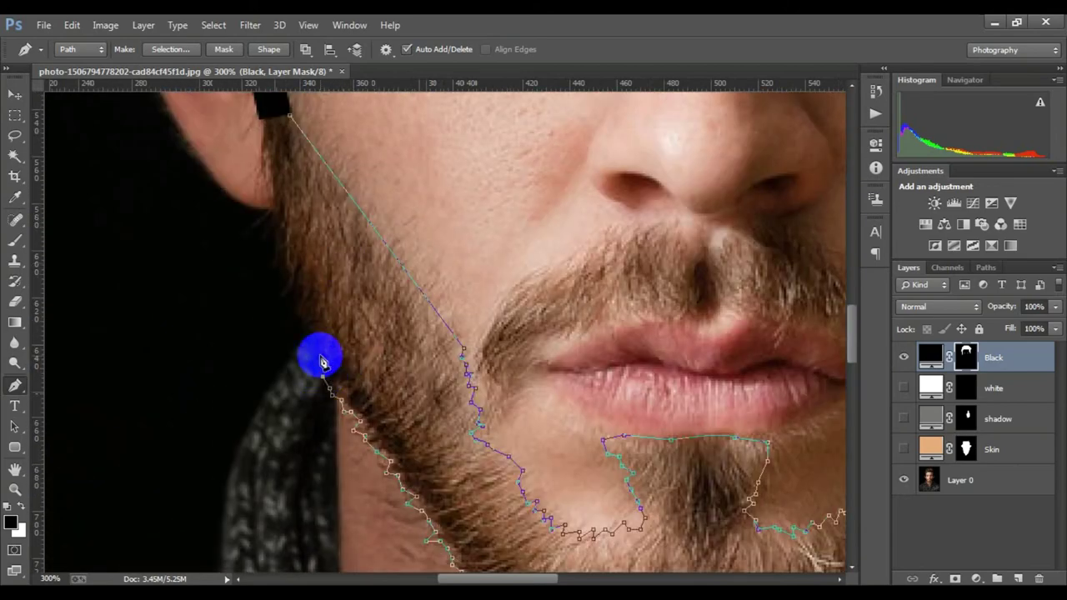
click(310, 333)
click(291, 309)
click(293, 294)
click(275, 261)
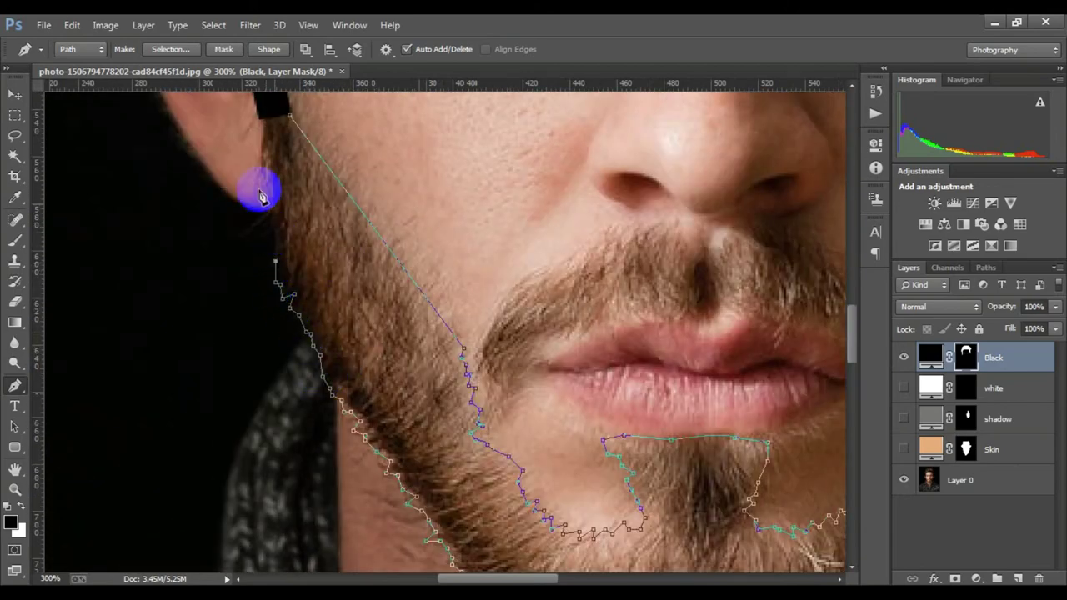
scroll(259, 123, up, 4)
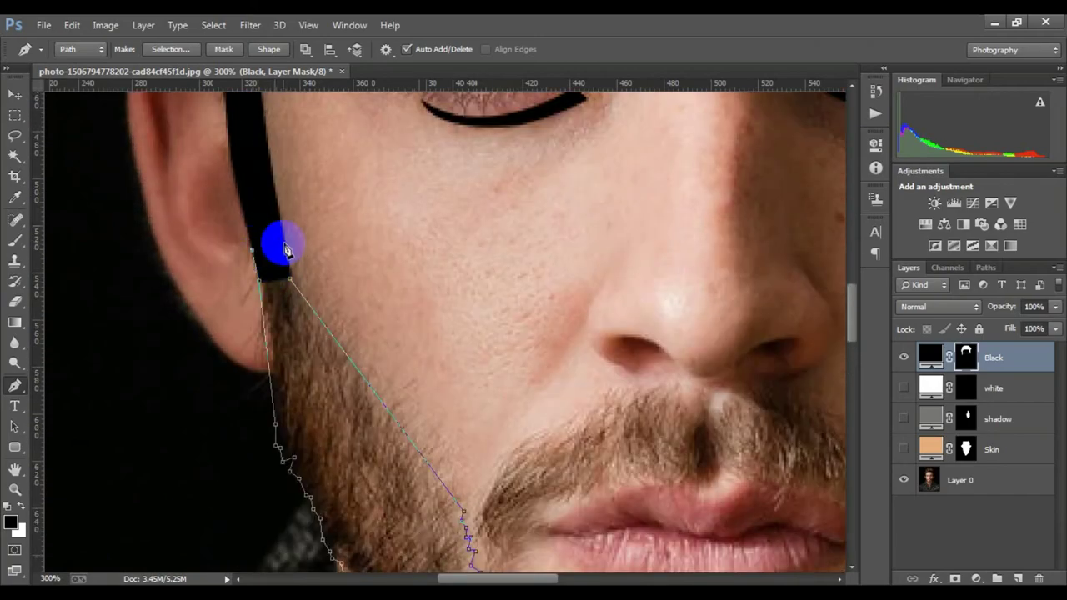
scroll(286, 255, down, 3)
scroll(293, 275, down, 1)
Step: Fill the traced beard selection with black, deselect, and zoom out to check coverage
key(ctrl+Return)
key(ctrl+BackSpace)
key(ctrl+d)
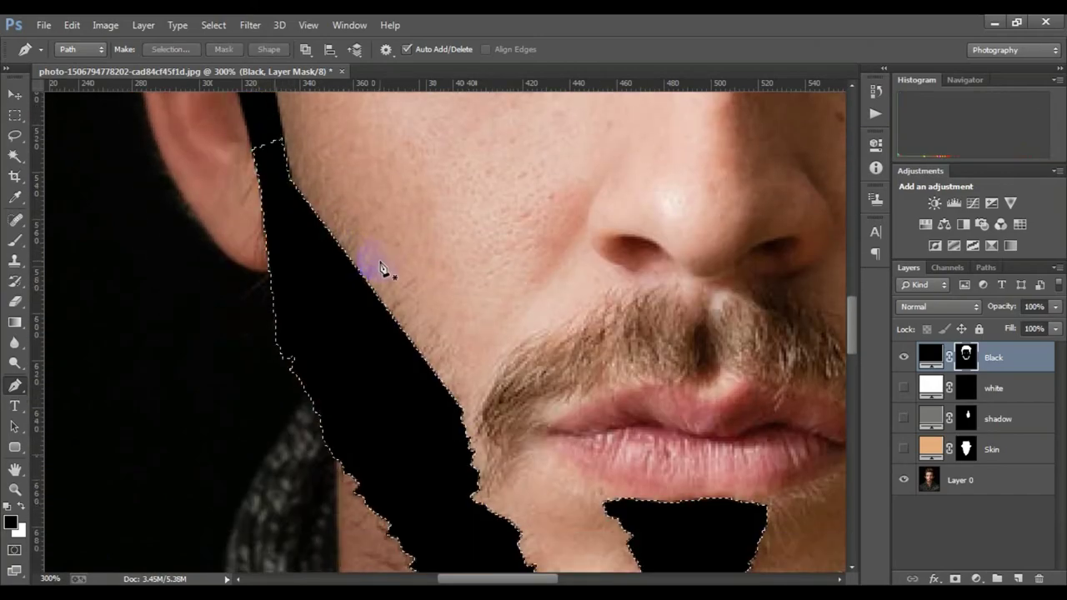
scroll(480, 342, down, 4)
scroll(476, 352, down, 2)
scroll(450, 356, up, 1)
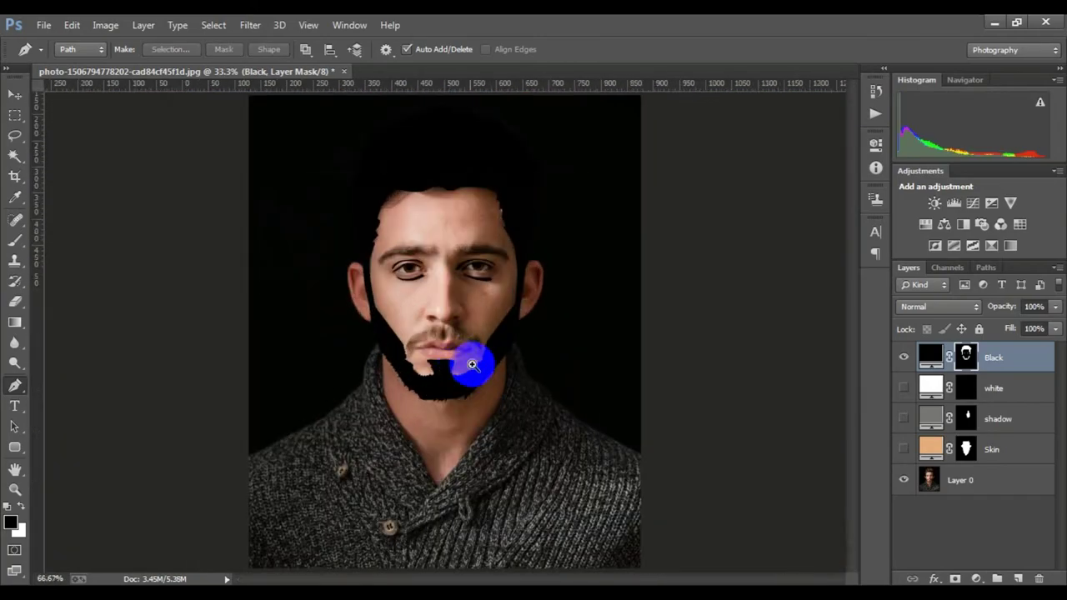
scroll(469, 360, up, 5)
scroll(472, 346, up, 3)
scroll(472, 346, down, 2)
Step: Outline the uncovered chin patch below the lower lip and fill it black
click(430, 377)
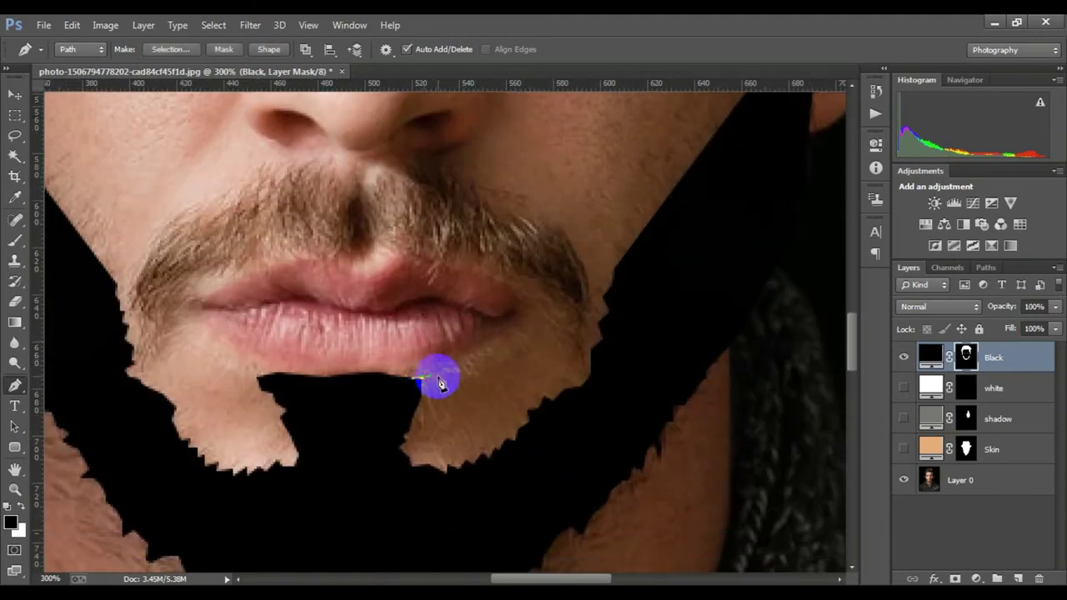
click(405, 450)
click(394, 425)
click(416, 378)
key(ctrl+Return)
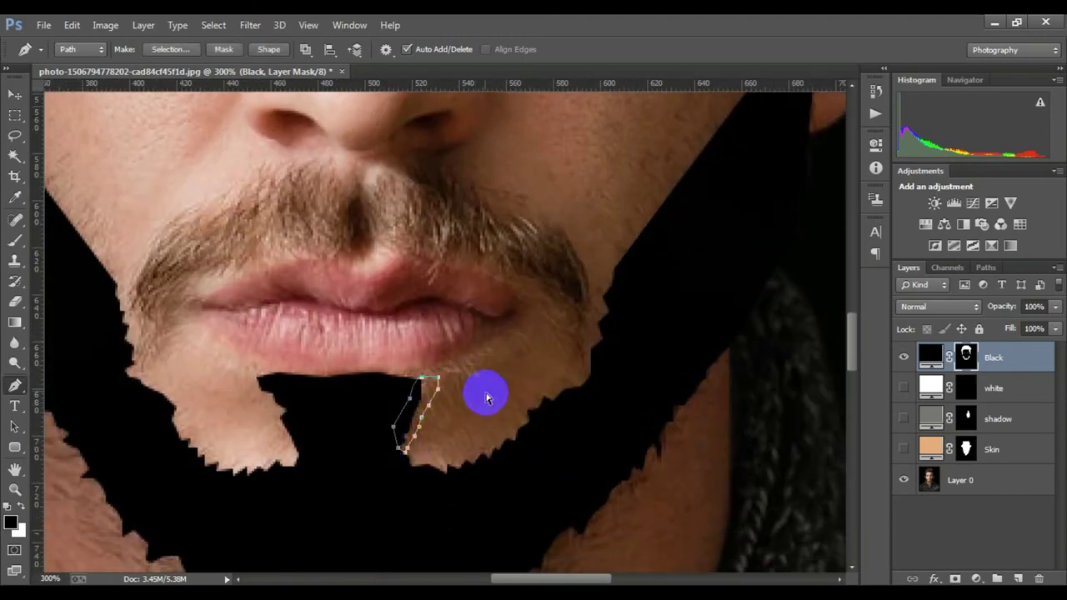
key(Delete)
scroll(475, 392, down, 3)
scroll(452, 375, up, 3)
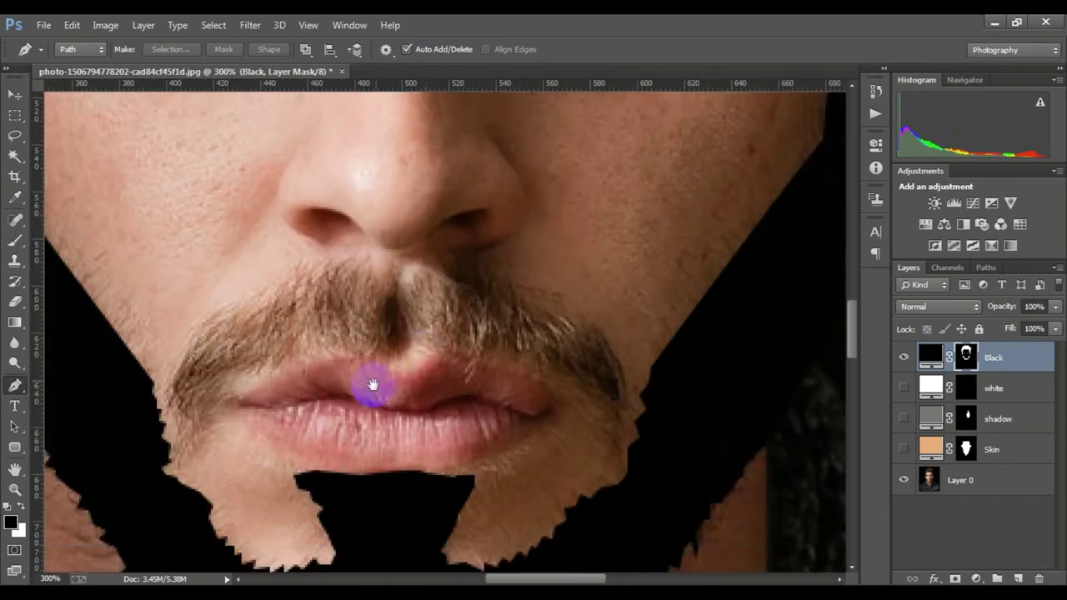
scroll(369, 381, up, 1)
scroll(315, 415, up, 1)
Step: Trace a closed, wavy pen shape along the parting between the lips, corner to corner
click(252, 414)
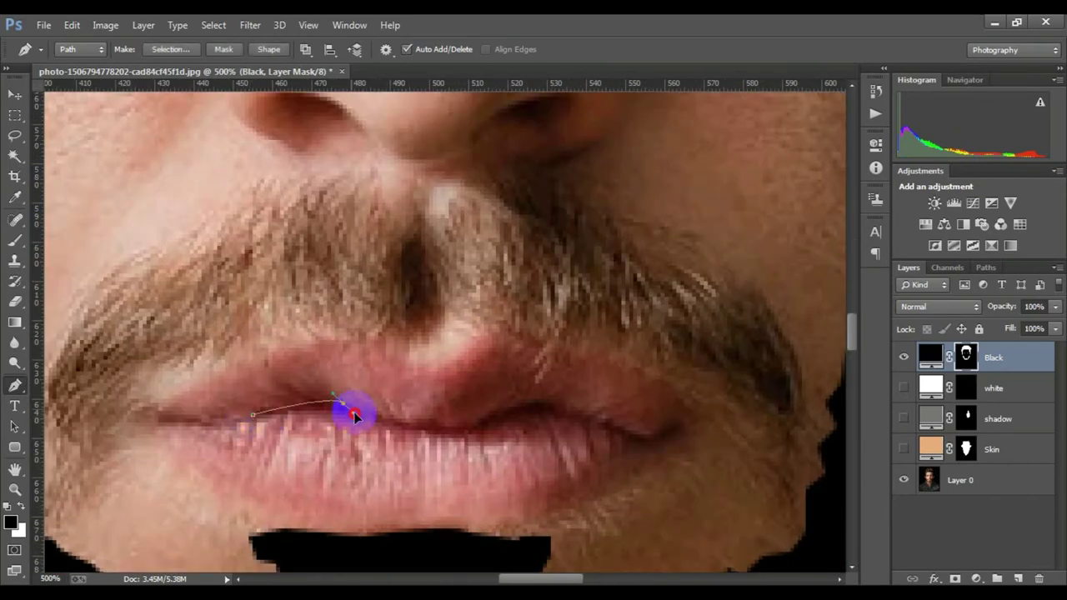
drag(343, 403, 352, 414)
drag(487, 419, 525, 405)
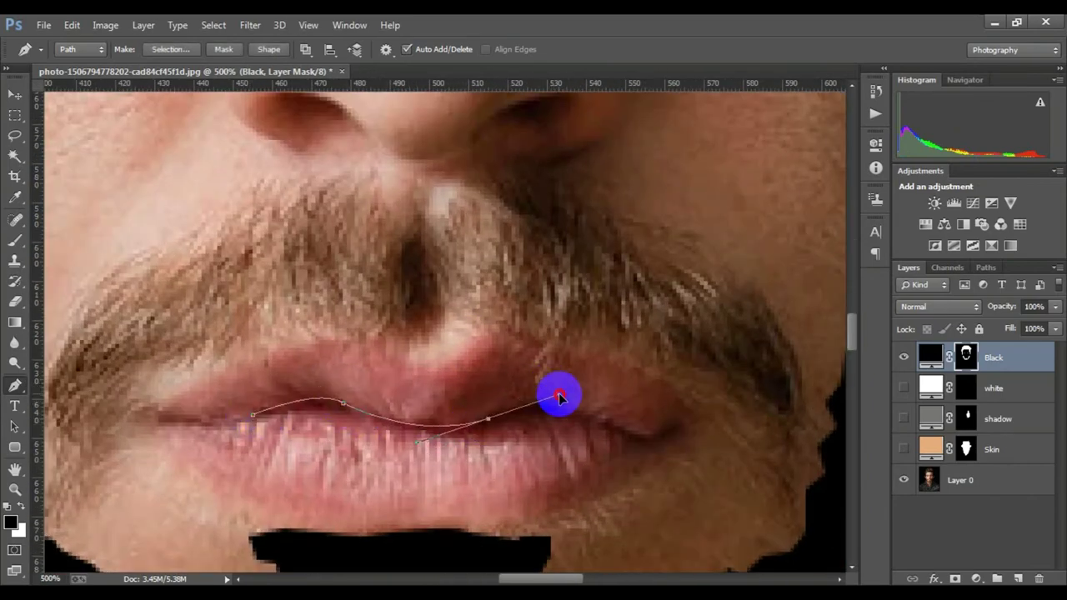
mouse_move(644, 431)
mouse_down()
mouse_move(649, 449)
mouse_move(720, 500)
mouse_up()
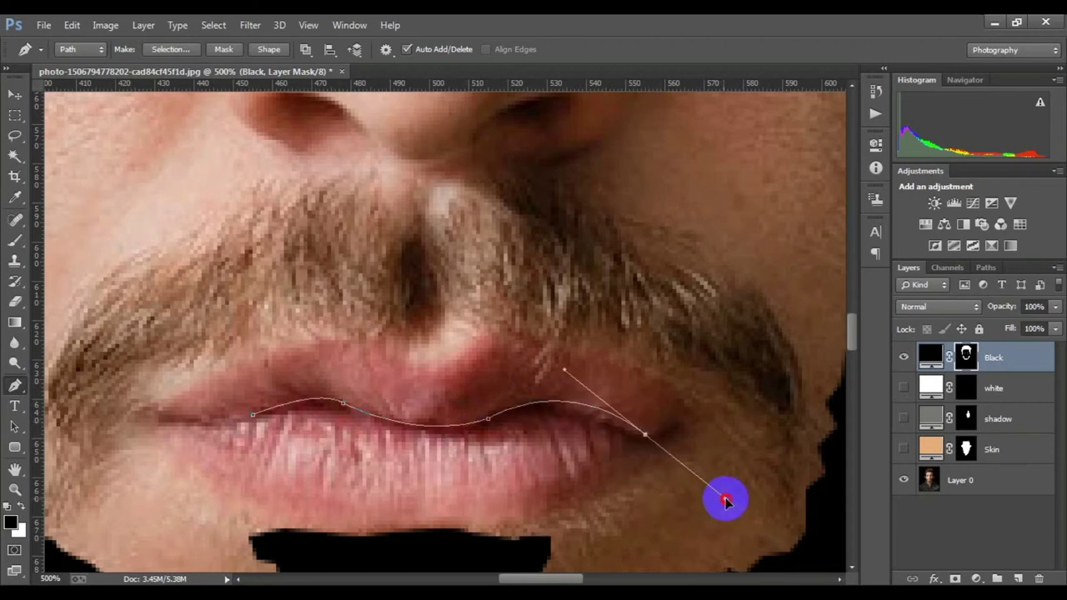
click(677, 425)
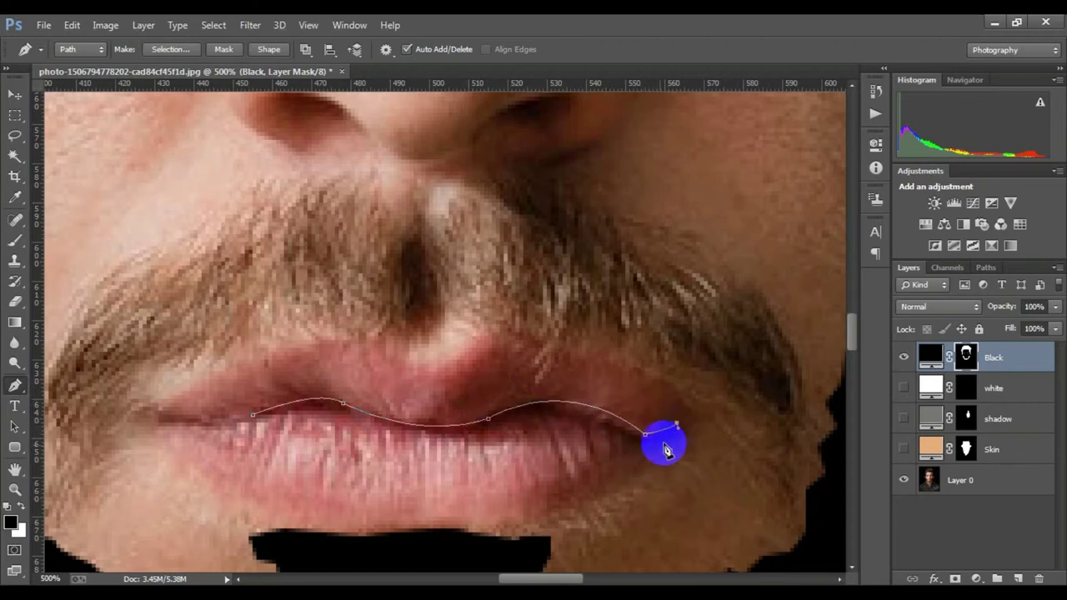
drag(642, 447, 597, 457)
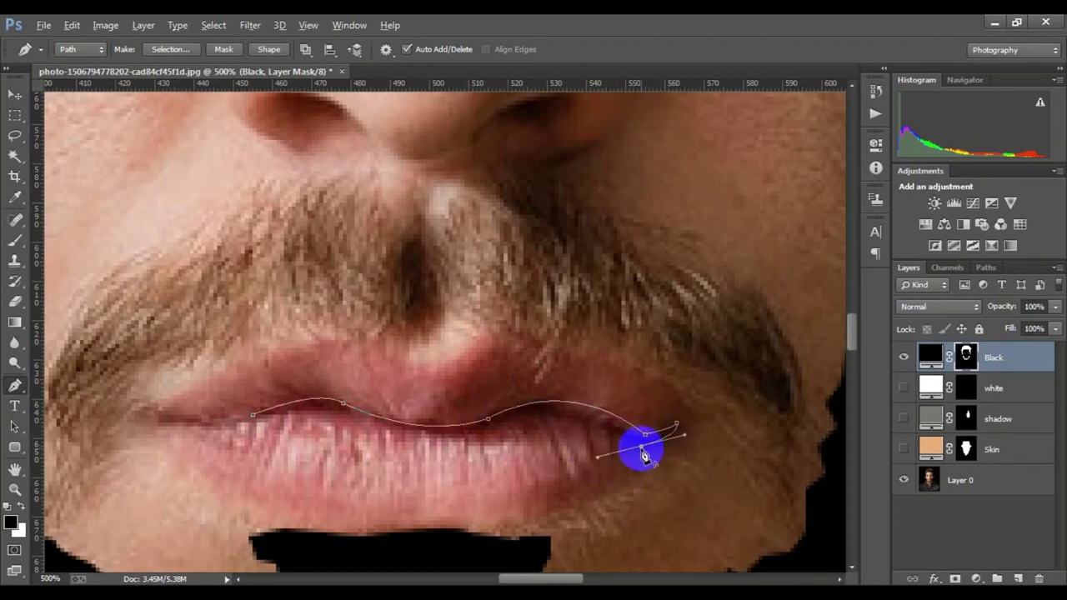
alt+click(641, 448)
drag(512, 429, 441, 429)
alt+click(516, 419)
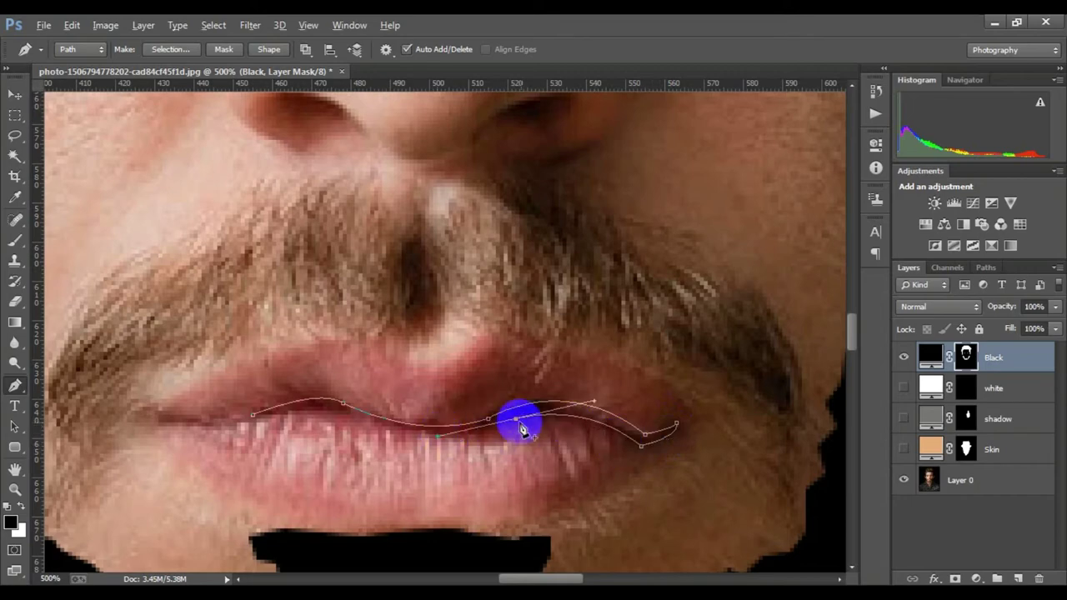
drag(336, 417, 232, 372)
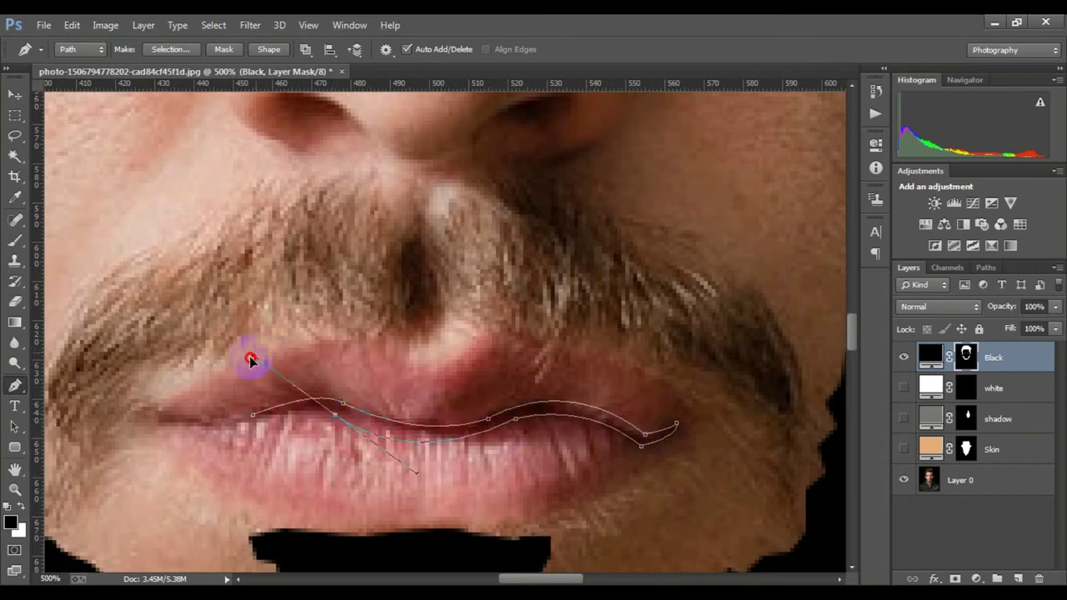
alt+click(336, 416)
click(253, 415)
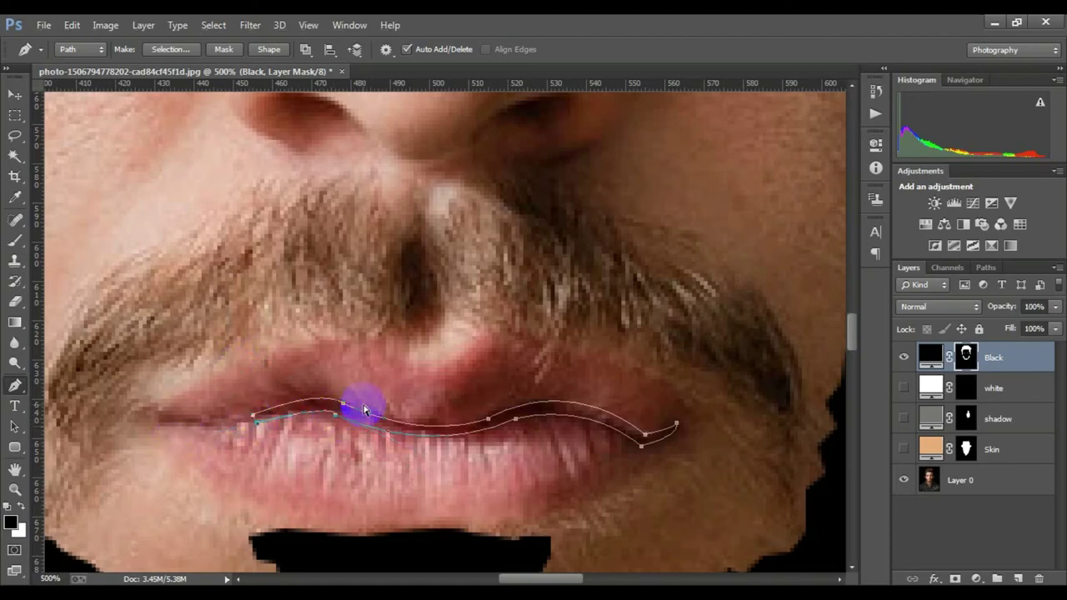
Step: Fill the lip-line shape with black, deselect, and begin a path at the left lip corner
key(ctrl+Return)
key(alt+BackSpace)
key(ctrl+d)
alt+click(485, 414)
scroll(485, 414, down, 5)
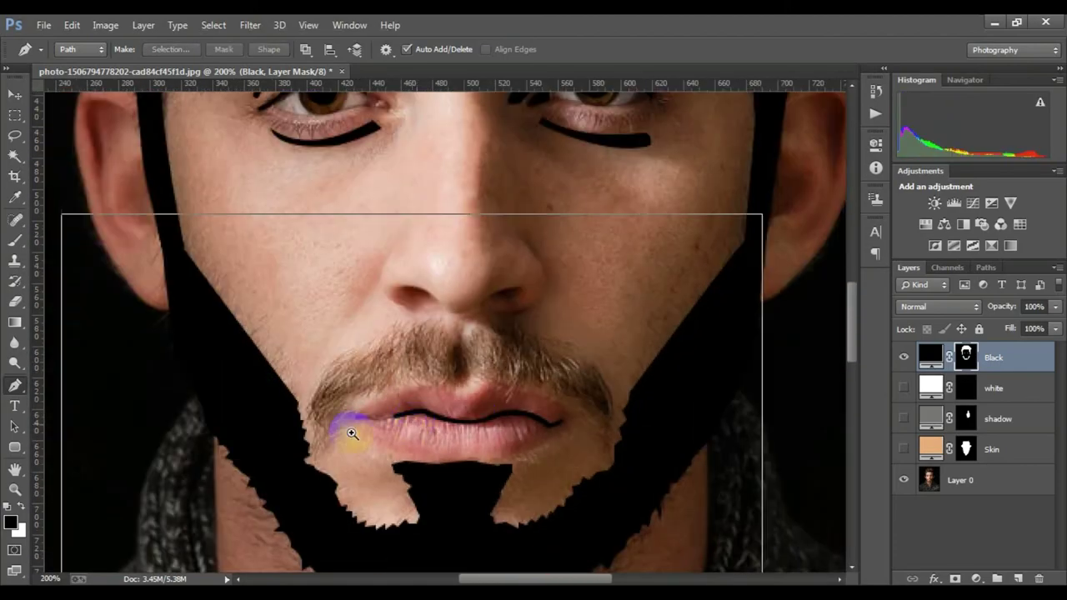
scroll(353, 429, up, 7)
mouse_move(308, 406)
mouse_down()
mouse_move(400, 404)
mouse_move(381, 415)
mouse_up()
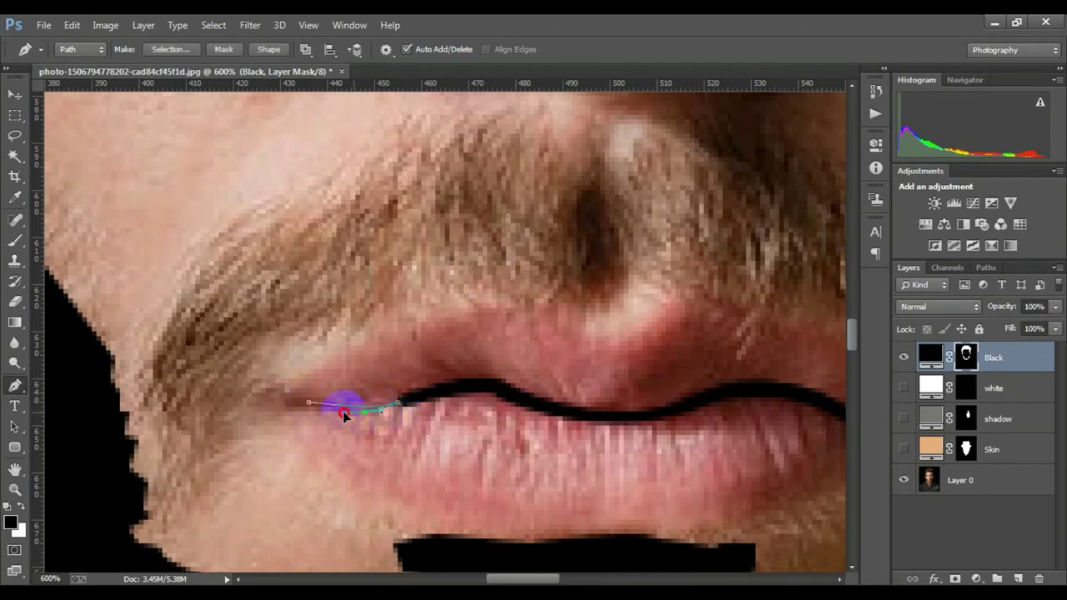
Step: Close the path at the left lip corner and check it against the whole face
click(307, 404)
ctrl+alt+click(453, 437)
ctrl+alt+click(436, 405)
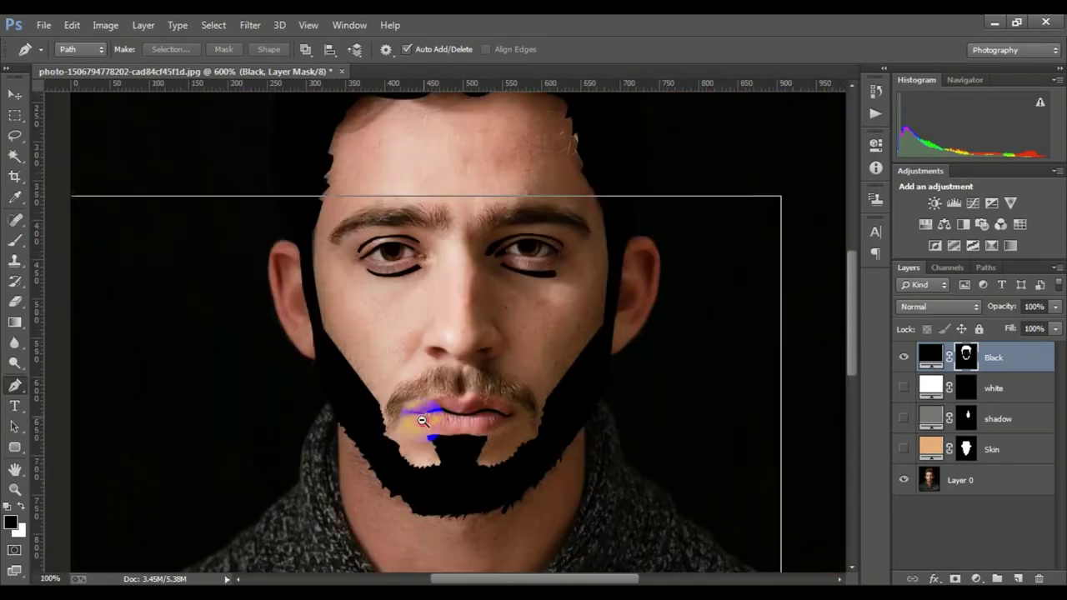
alt+click(423, 421)
ctrl+click(381, 353)
ctrl+click(470, 405)
ctrl+click(542, 367)
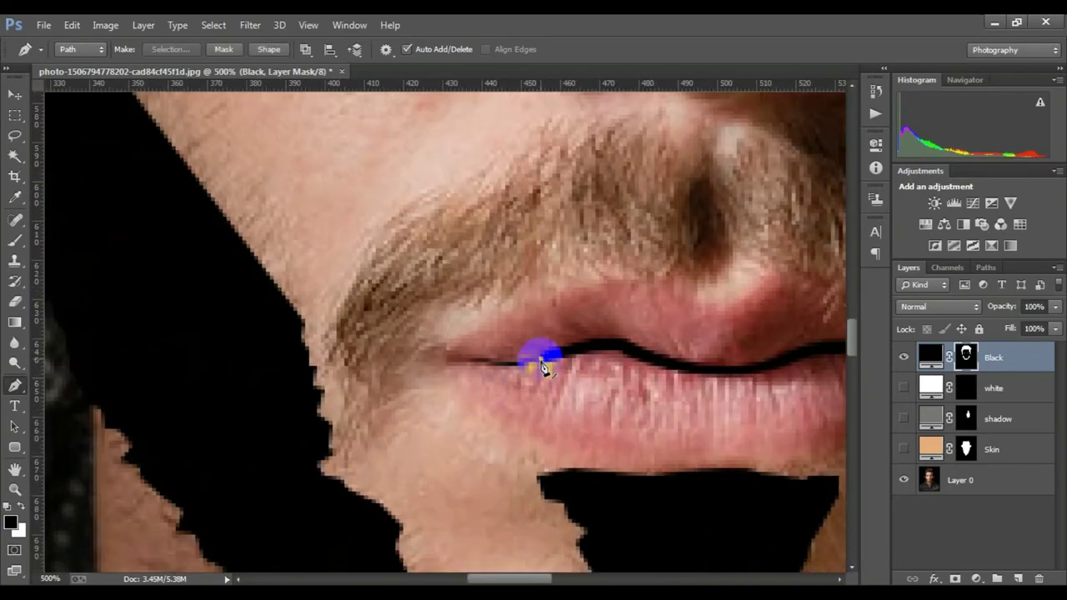
Step: Draw a closed path extending the lip line toward the mouth corner, then zoom in on the ear
click(468, 369)
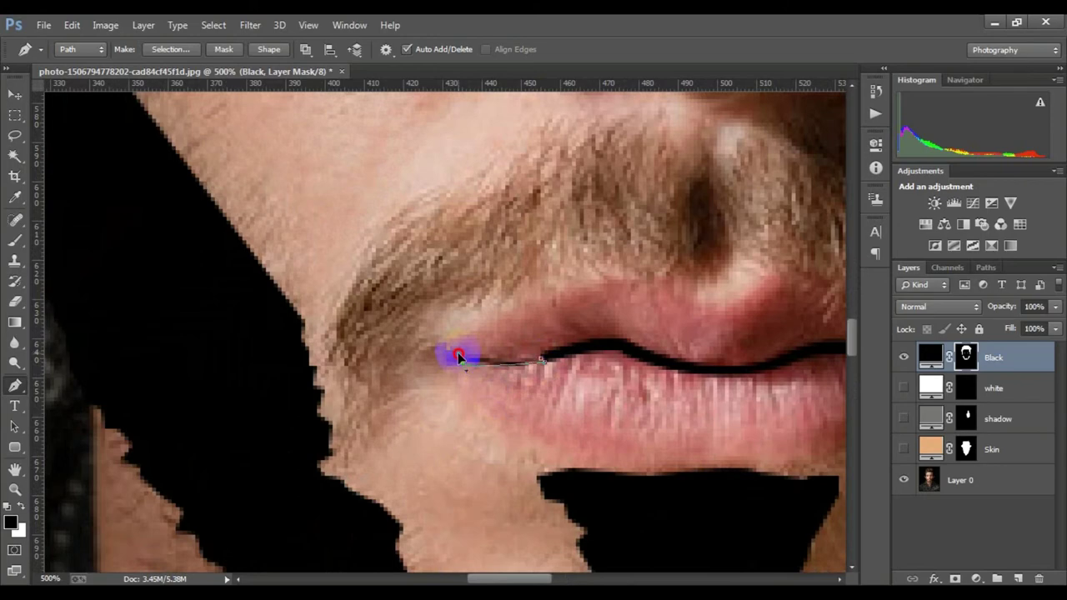
click(538, 362)
alt+click(540, 360)
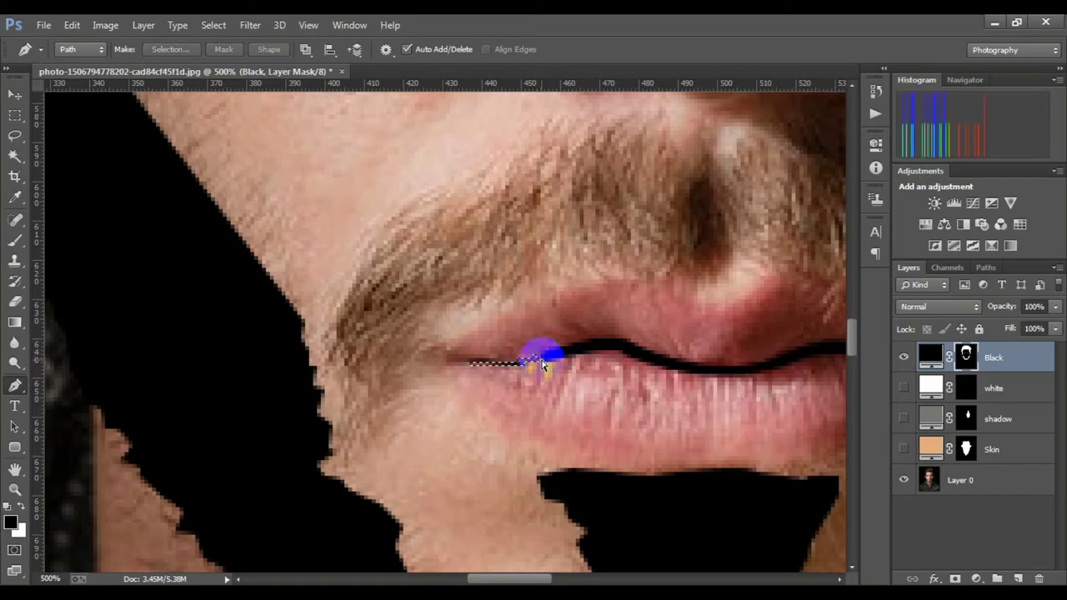
ctrl+alt+click(565, 393)
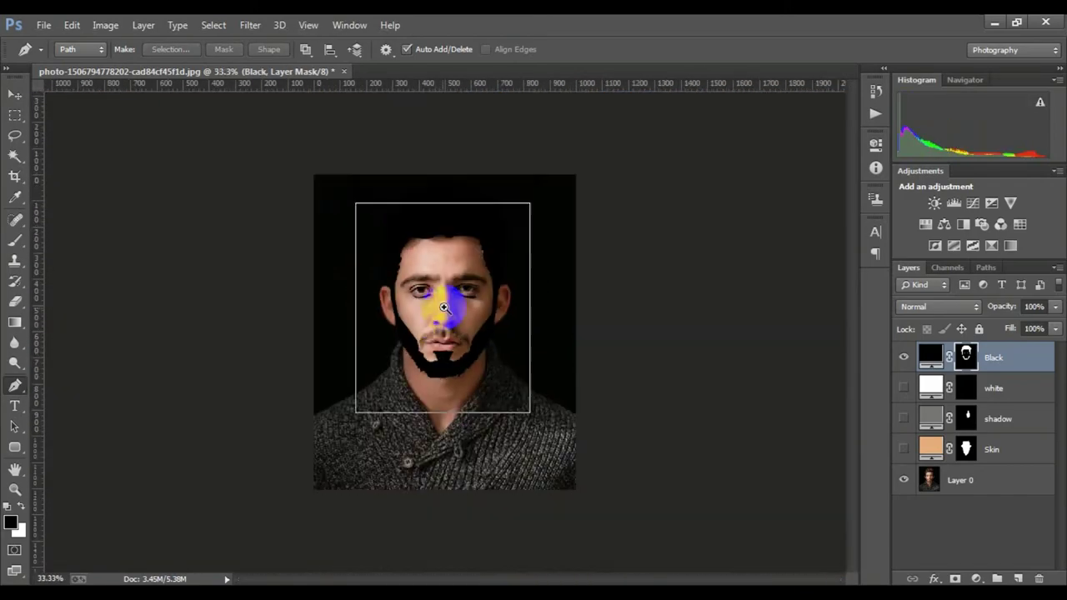
ctrl+click(527, 317)
ctrl+click(588, 341)
ctrl+click(503, 350)
Step: Trace the inner hollow of the right ear and fill it solid black
click(472, 331)
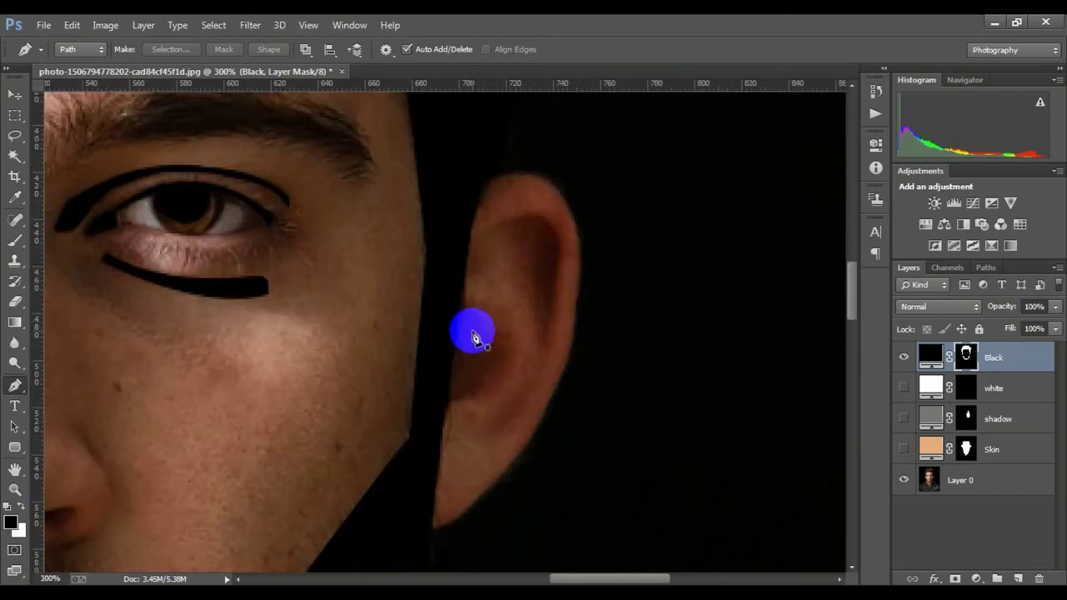
drag(472, 392, 412, 452)
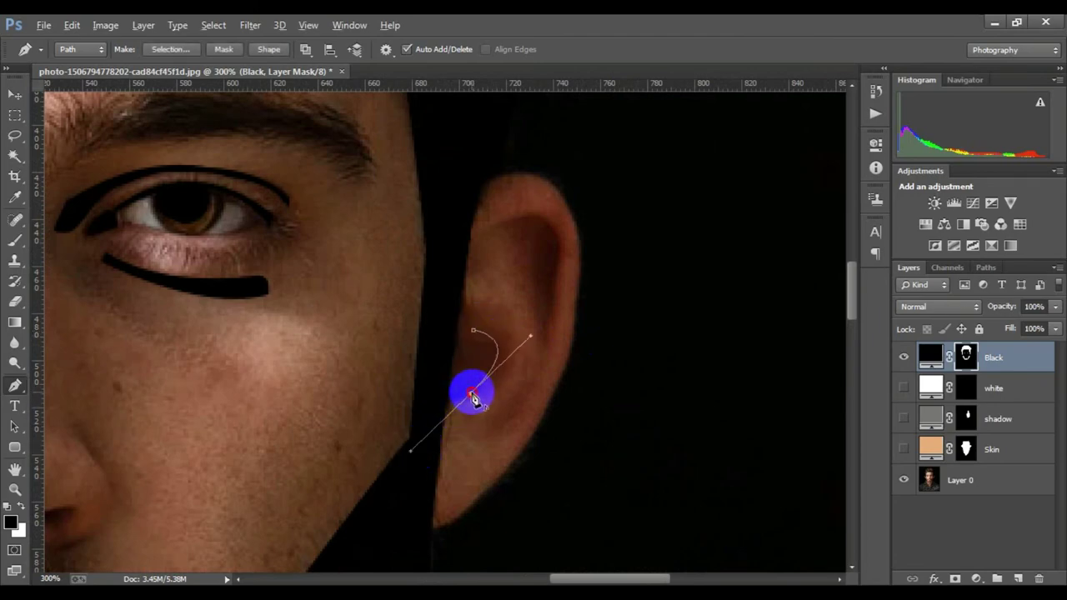
alt+click(472, 391)
click(473, 331)
key(ctrl+Return)
key(ctrl+BackSpace)
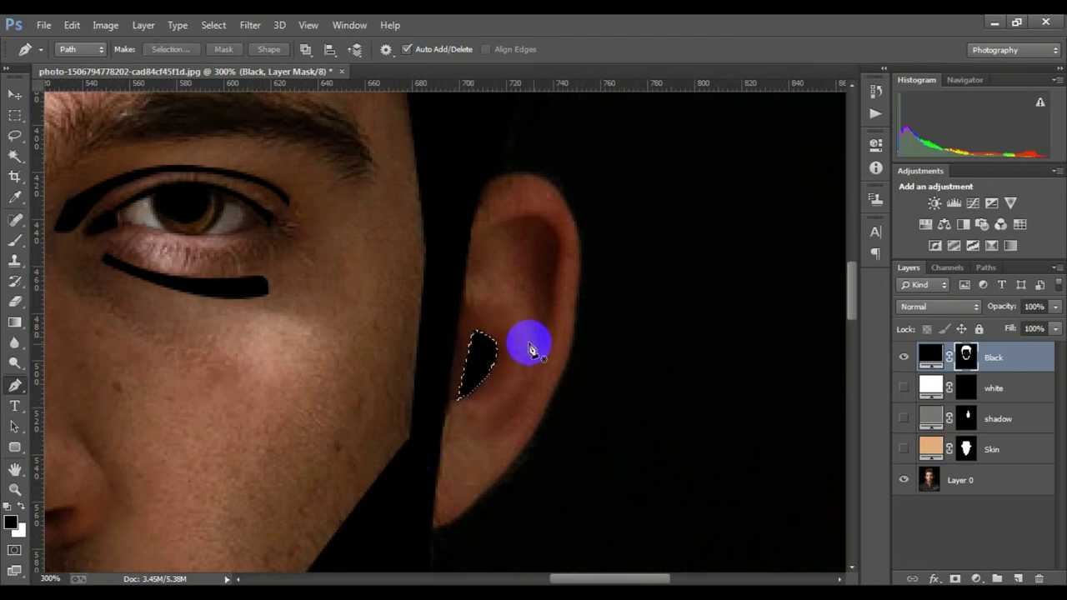
key(ctrl+d)
Step: Trace the upper inner rim of the same ear and fill it black
click(501, 221)
mouse_move(552, 332)
mouse_down()
mouse_move(523, 494)
mouse_move(512, 498)
mouse_up()
alt+click(552, 333)
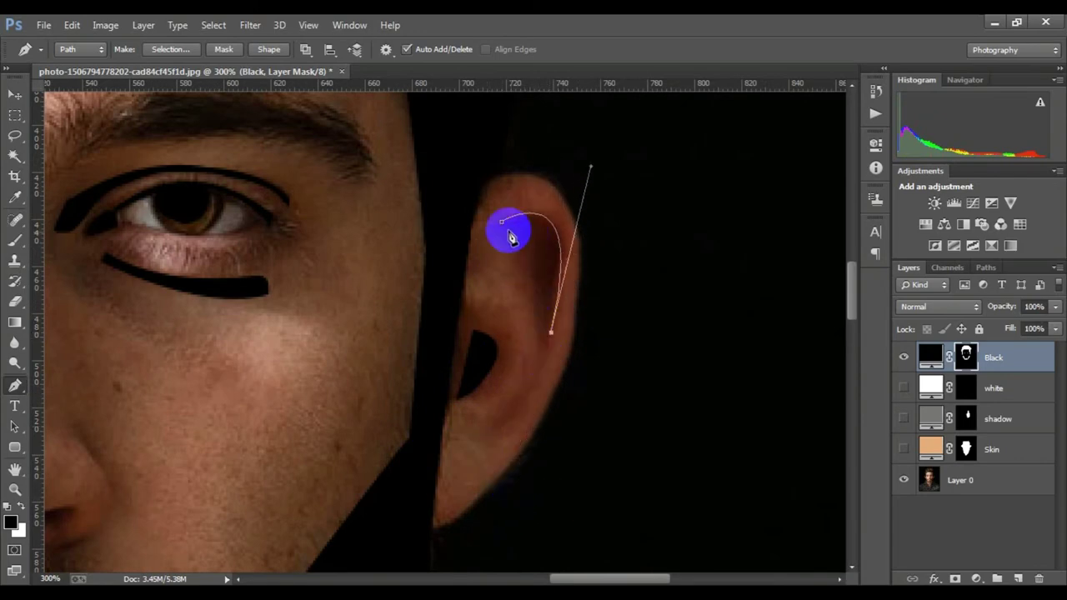
click(508, 230)
key(ctrl+Return)
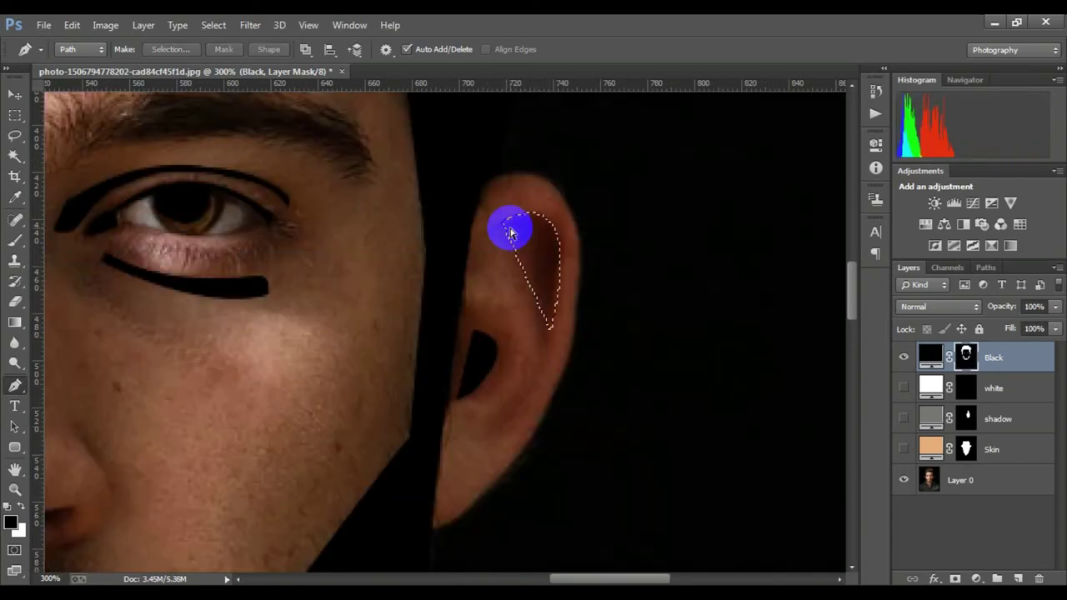
key(ctrl+BackSpace)
key(ctrl+d)
Step: Bring the other ear into view, trace its inner shape, and fill it black
key(h)
drag(567, 253, 523, 286)
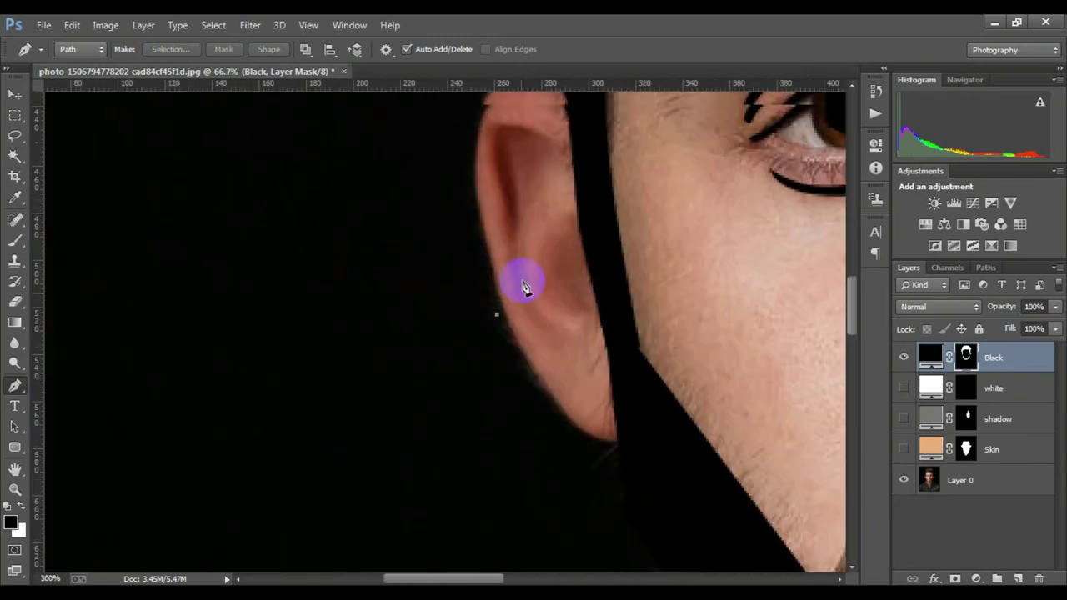
click(448, 195)
click(467, 282)
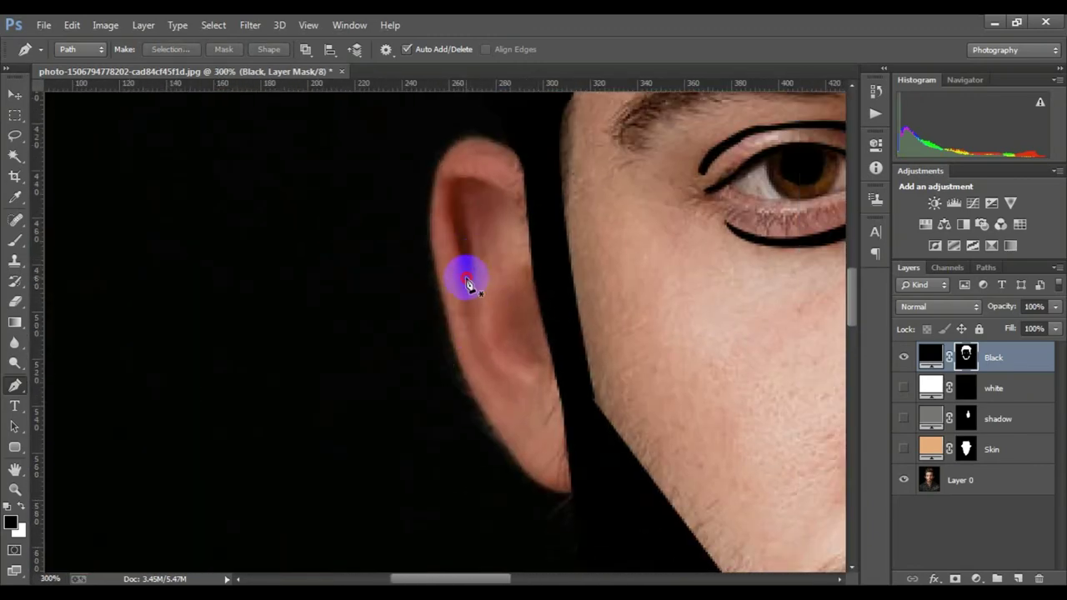
drag(469, 177, 477, 191)
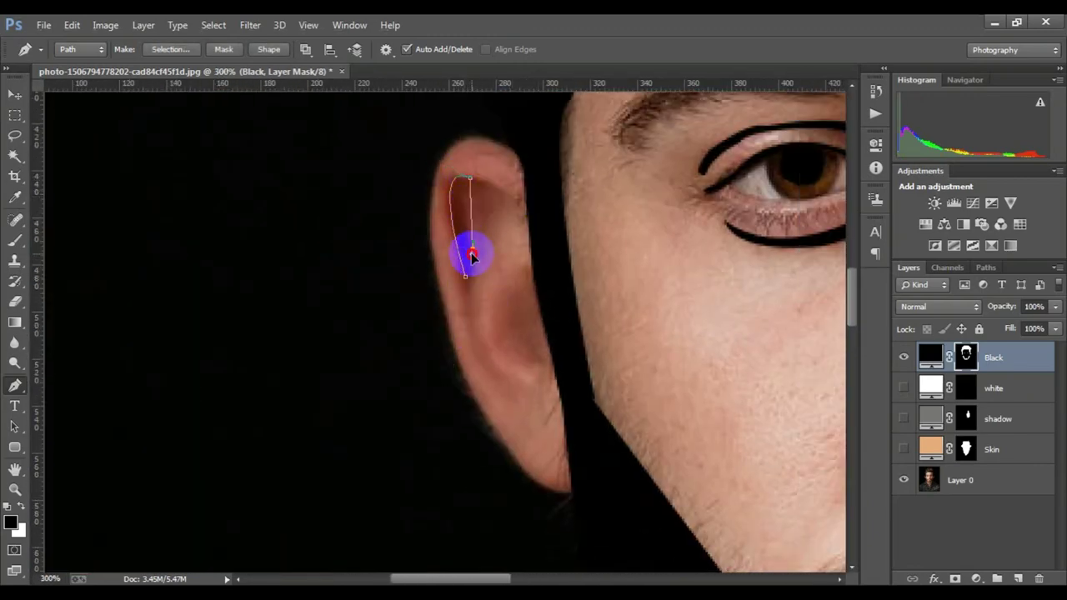
click(465, 275)
key(ctrl+Return)
key(ctrl+BackSpace)
key(ctrl+d)
Step: Trace the whole moustache above the upper lip and fill it black, joining the beard
key(ctrl+minus)
key(ctrl+minus)
key(ctrl+minus)
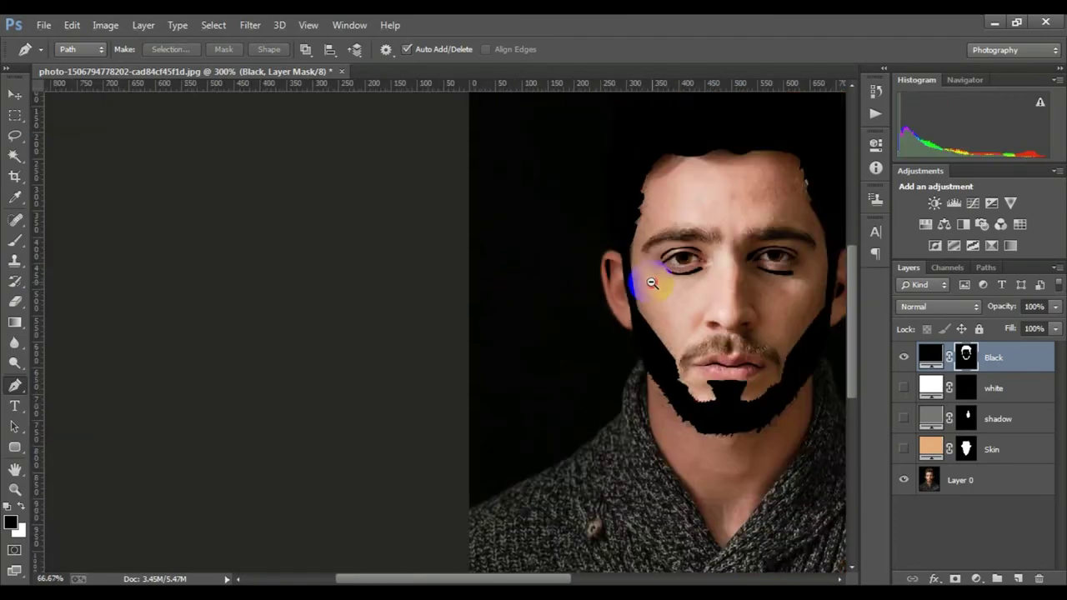
drag(405, 310, 464, 346)
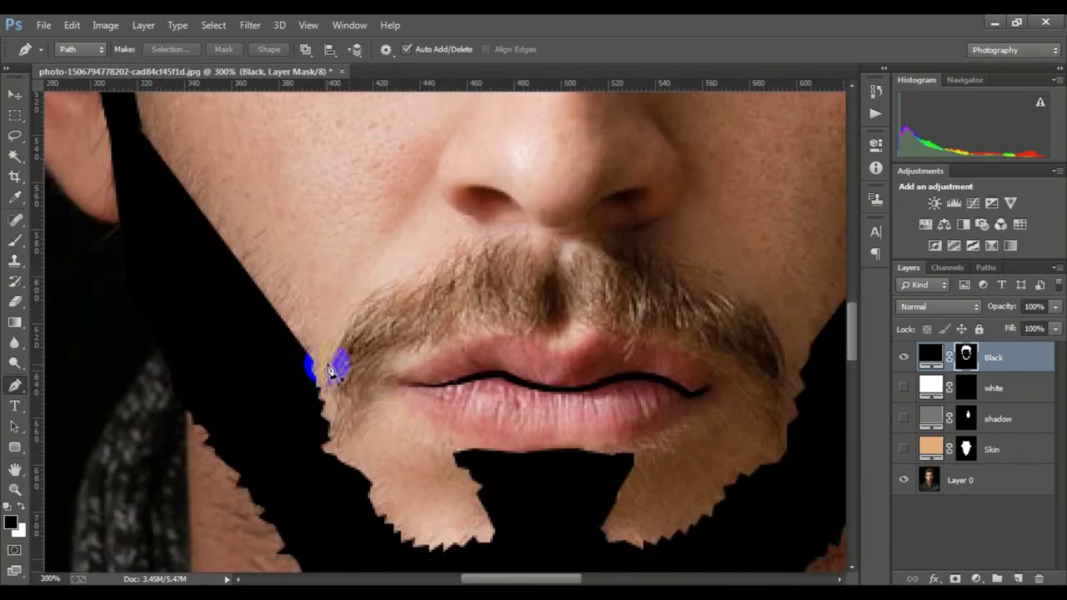
drag(329, 365, 335, 400)
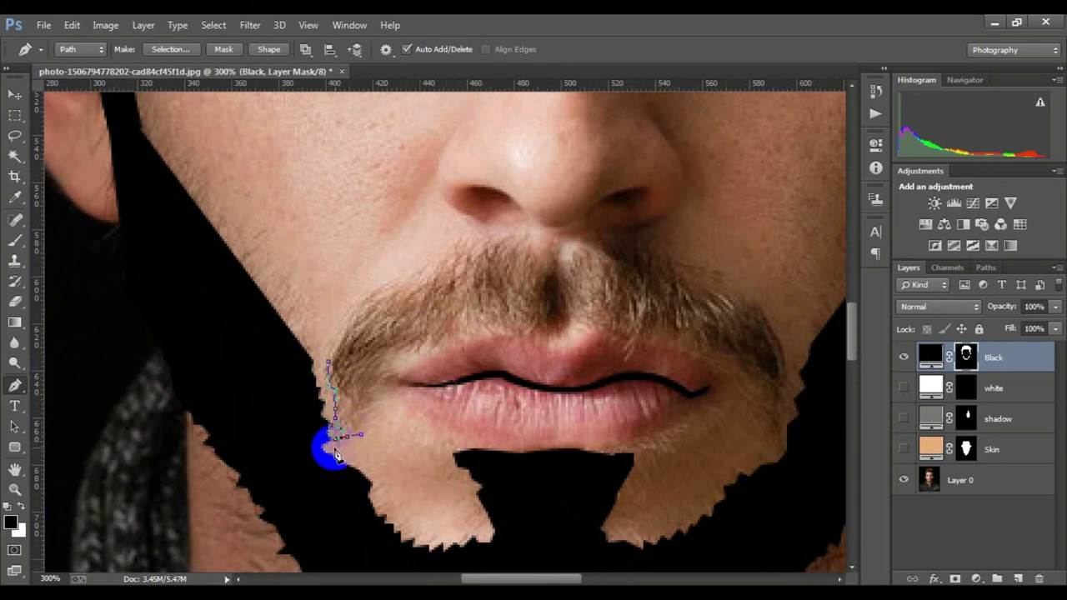
drag(389, 350, 408, 360)
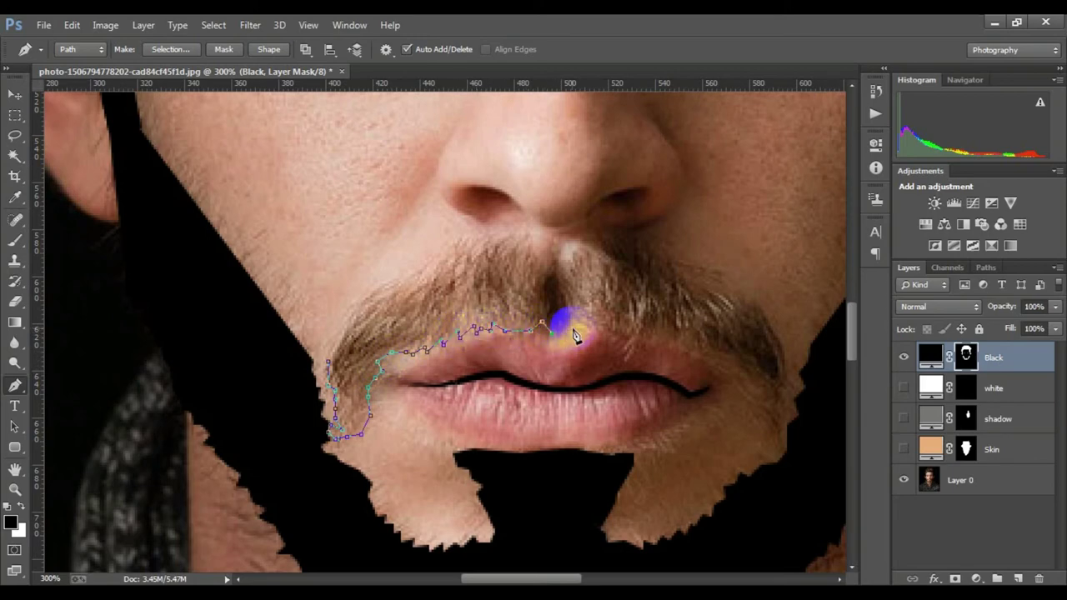
mouse_move(607, 333)
mouse_down()
mouse_move(689, 348)
mouse_move(713, 380)
mouse_move(735, 369)
mouse_move(759, 390)
mouse_move(774, 450)
mouse_move(791, 436)
mouse_move(793, 400)
mouse_move(769, 323)
mouse_move(626, 228)
mouse_move(543, 240)
mouse_up()
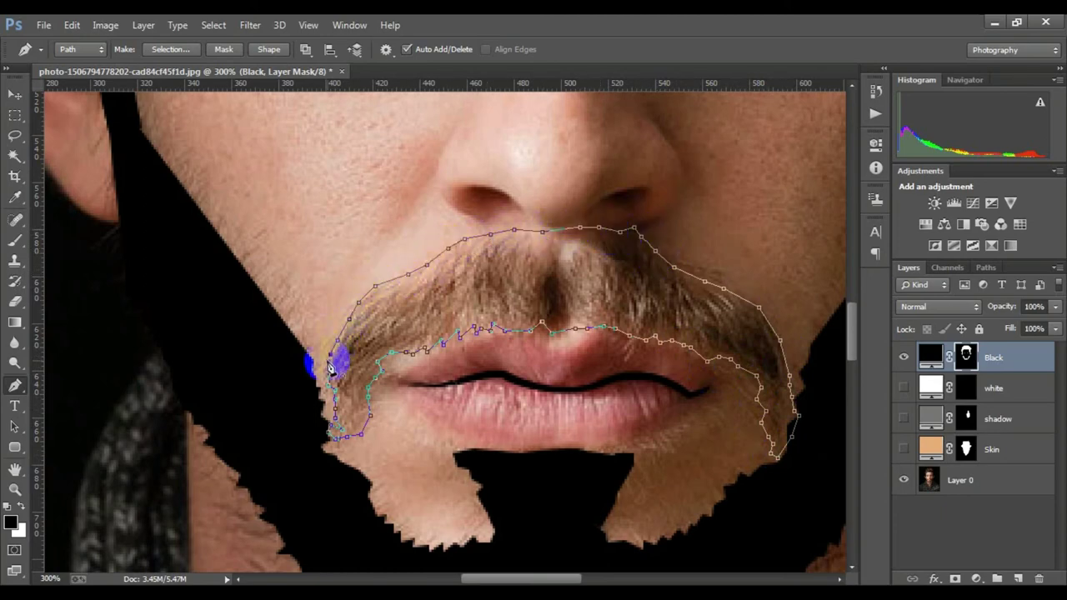
mouse_move(331, 367)
mouse_down()
mouse_move(377, 372)
mouse_move(400, 357)
mouse_up()
key(ctrl+Return)
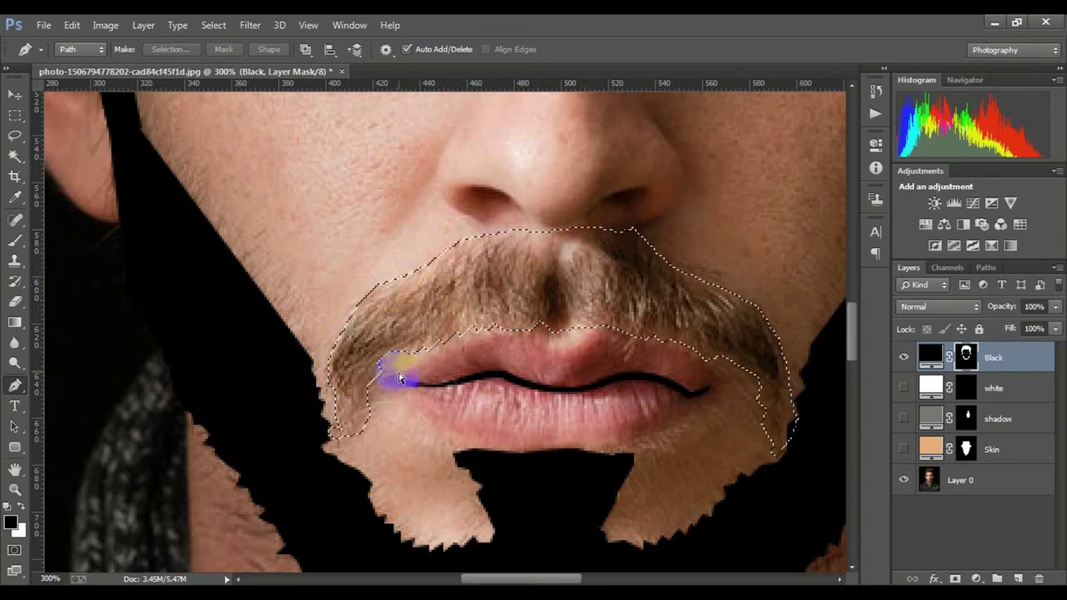
key(ctrl+BackSpace)
key(ctrl+d)
key(ctrl+minus)
key(ctrl+minus)
key(ctrl+minus)
key(ctrl+minus)
key(ctrl+minus)
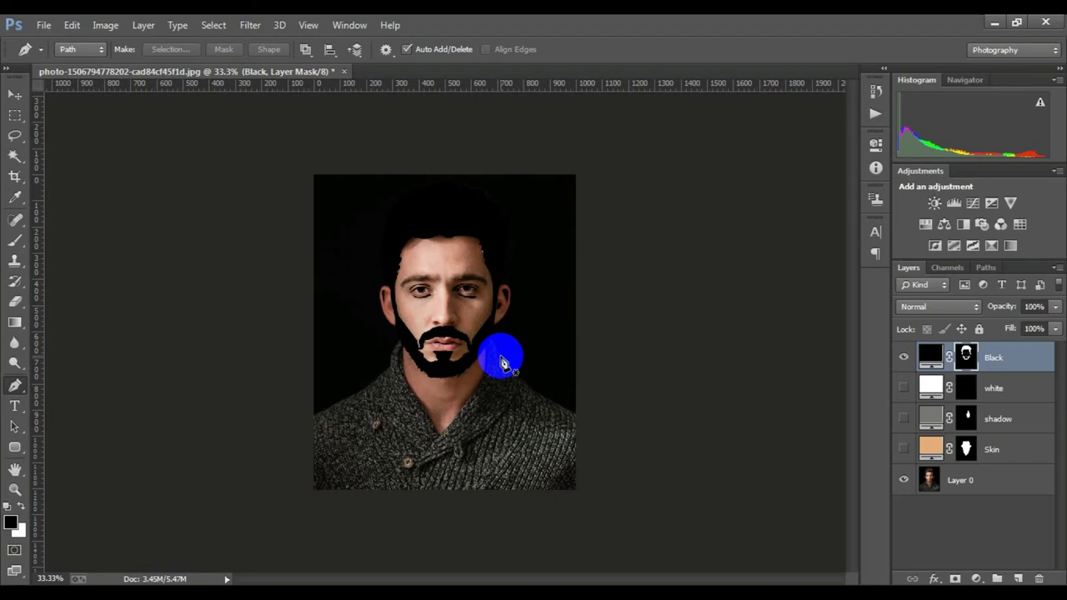
Step: Turn on the white highlight, shadow and Skin layers to review the illustration
click(456, 322)
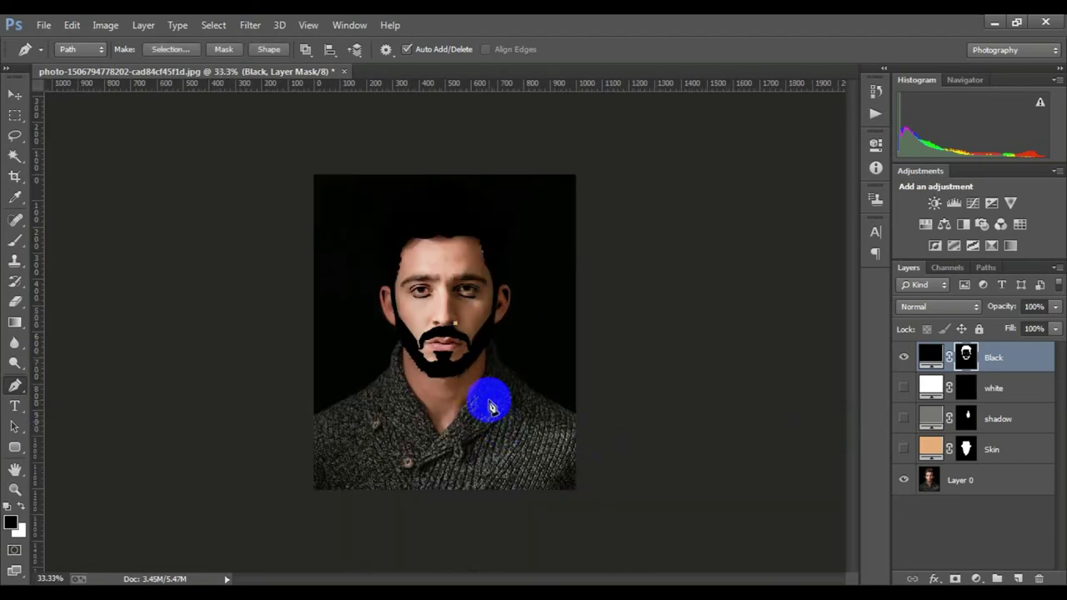
click(904, 388)
click(904, 419)
click(904, 450)
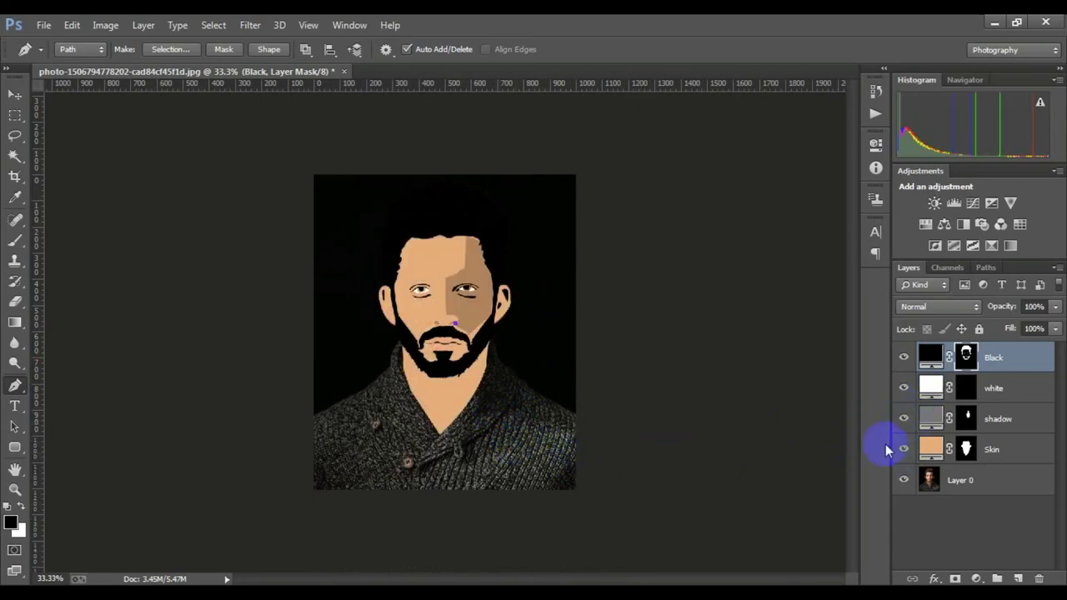
scroll(449, 364, up, 2)
scroll(441, 359, down, 2)
scroll(459, 364, down, 1)
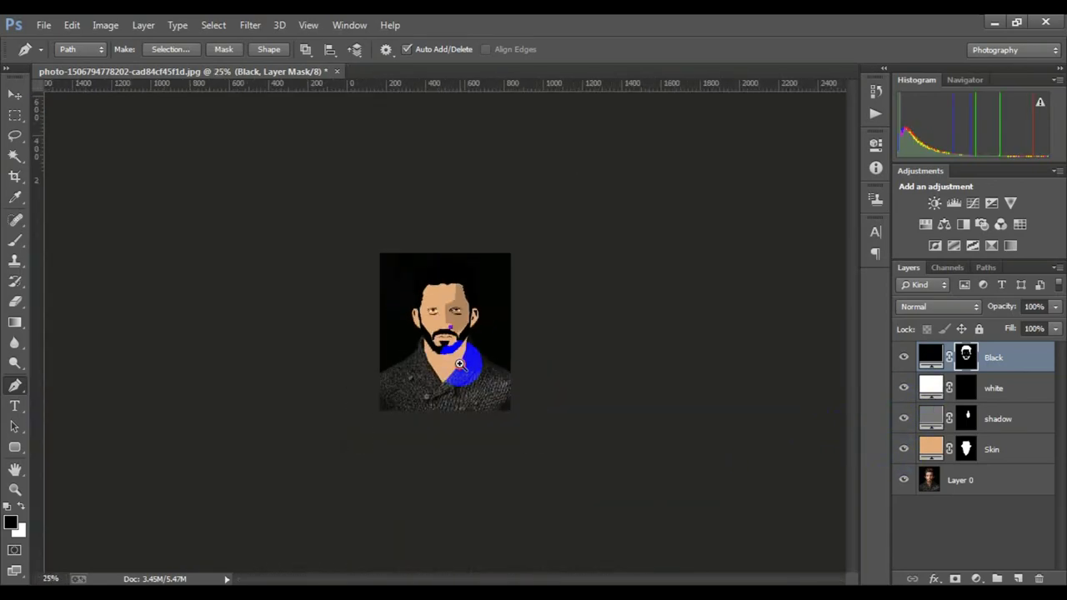
scroll(459, 365, up, 2)
Step: Hide the Skin, shadow, white and Black layers, then add a Solid Color fill layer
click(904, 449)
click(904, 419)
click(904, 388)
click(904, 358)
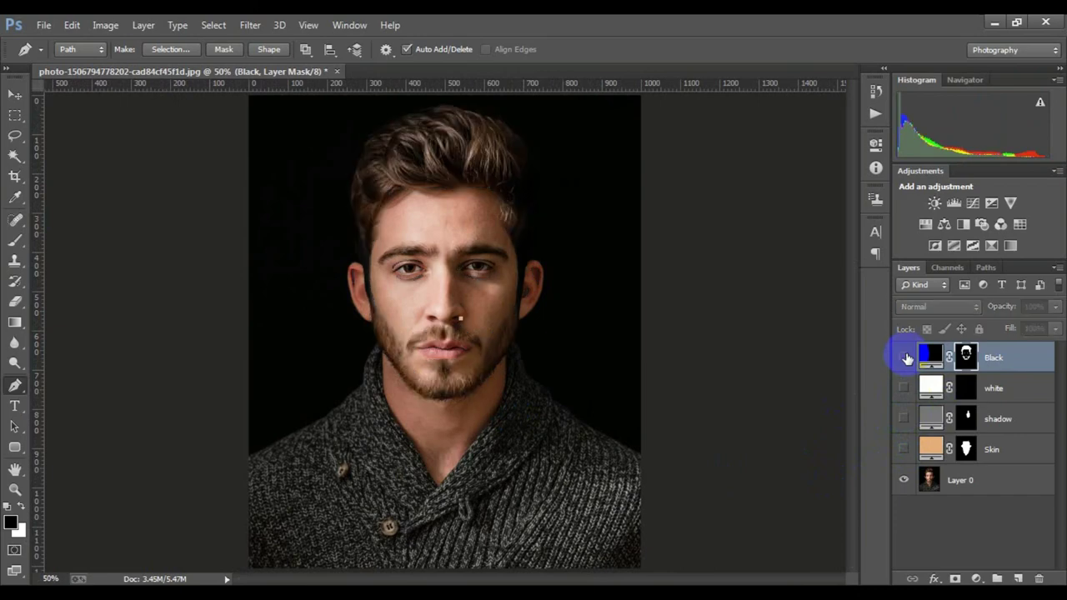
scroll(471, 378, up, 1)
scroll(476, 412, up, 3)
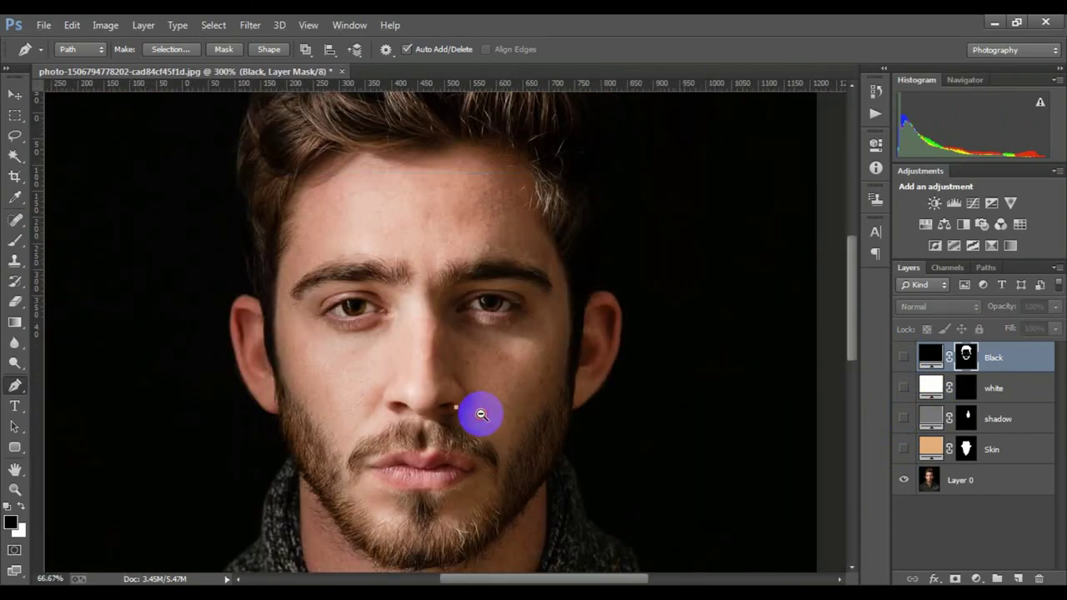
scroll(481, 414, down, 2)
click(977, 579)
click(959, 240)
Step: Finish the chin path as a selection and discard the unfinished colour fill layer
click(913, 177)
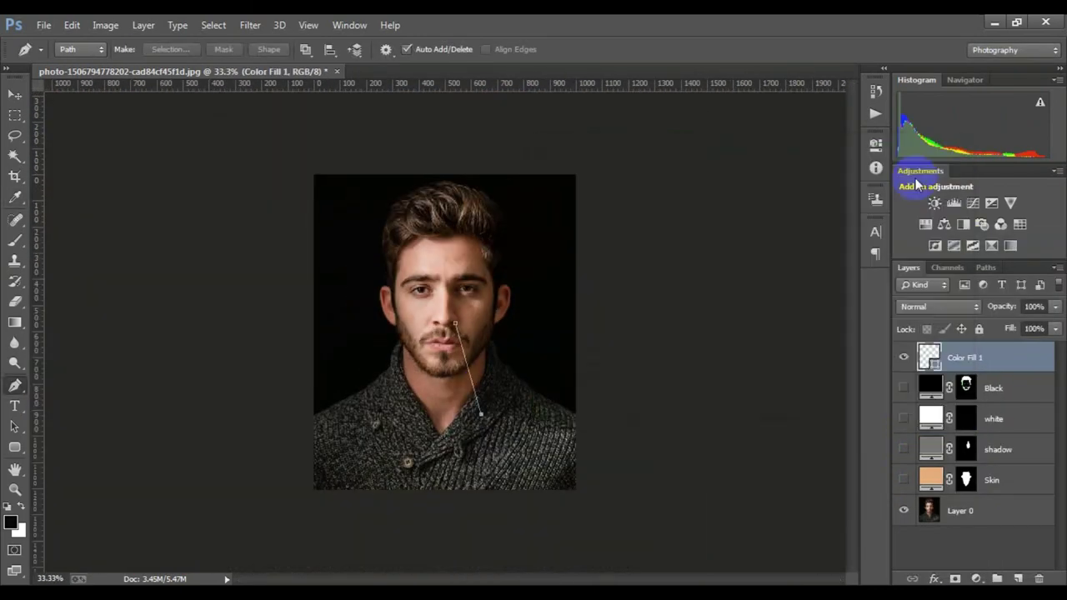
click(468, 409)
click(456, 324)
key(ctrl+Return)
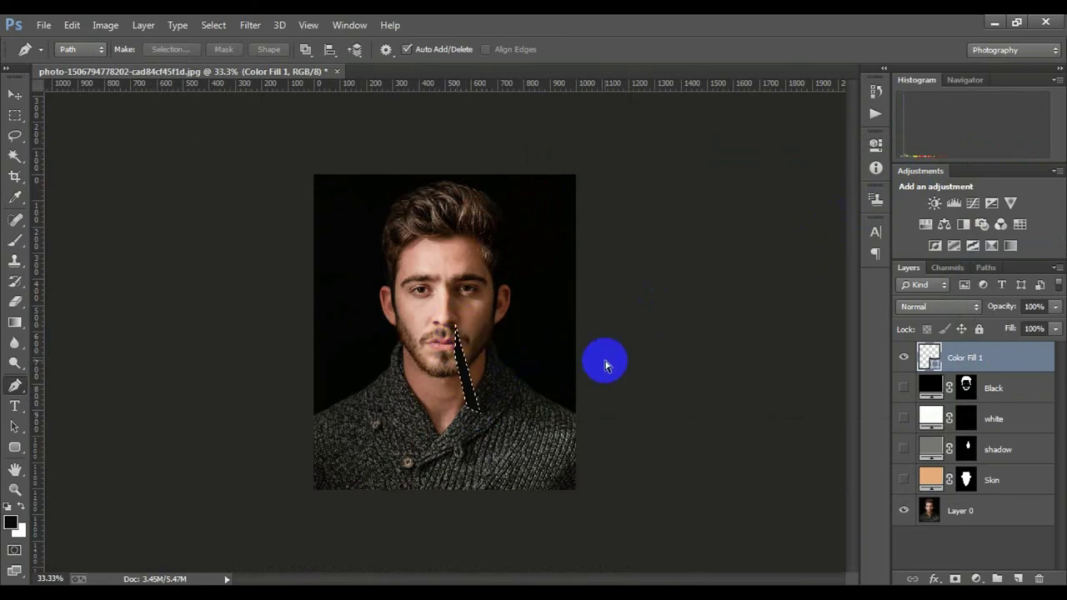
drag(967, 357, 1039, 579)
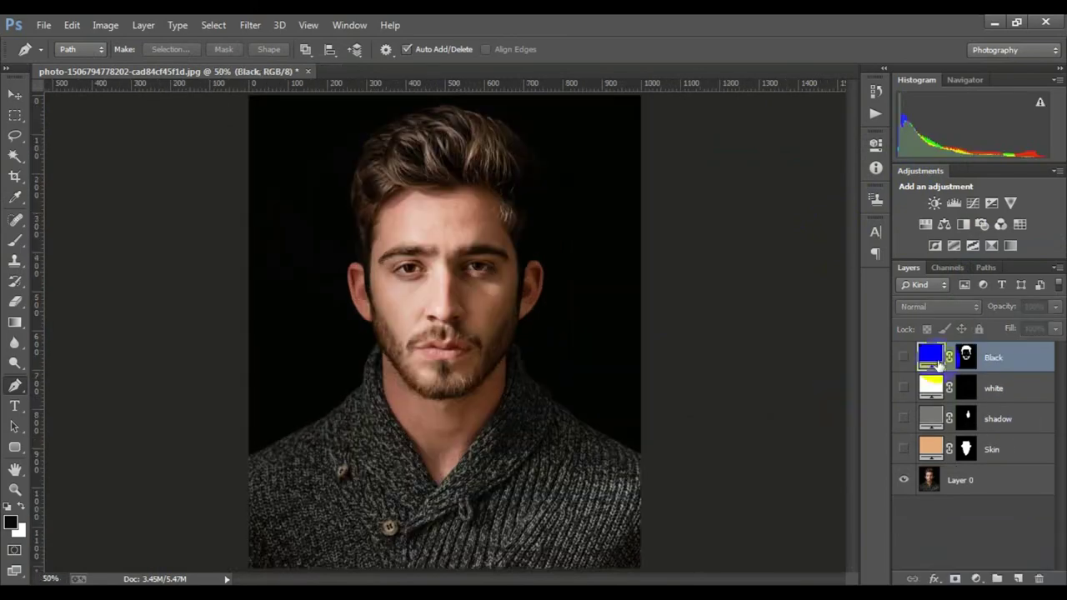
Step: Add a grey Solid Color fill layer for the sweater with an inverted, hidden mask
click(977, 579)
click(948, 234)
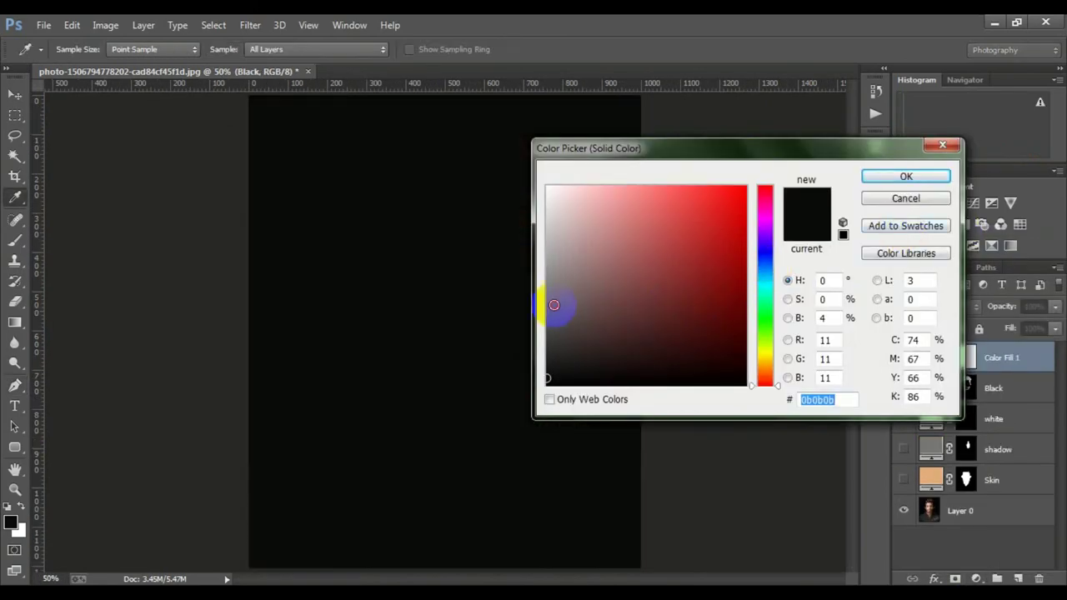
drag(554, 305, 546, 298)
click(906, 176)
click(967, 357)
key(ctrl+i)
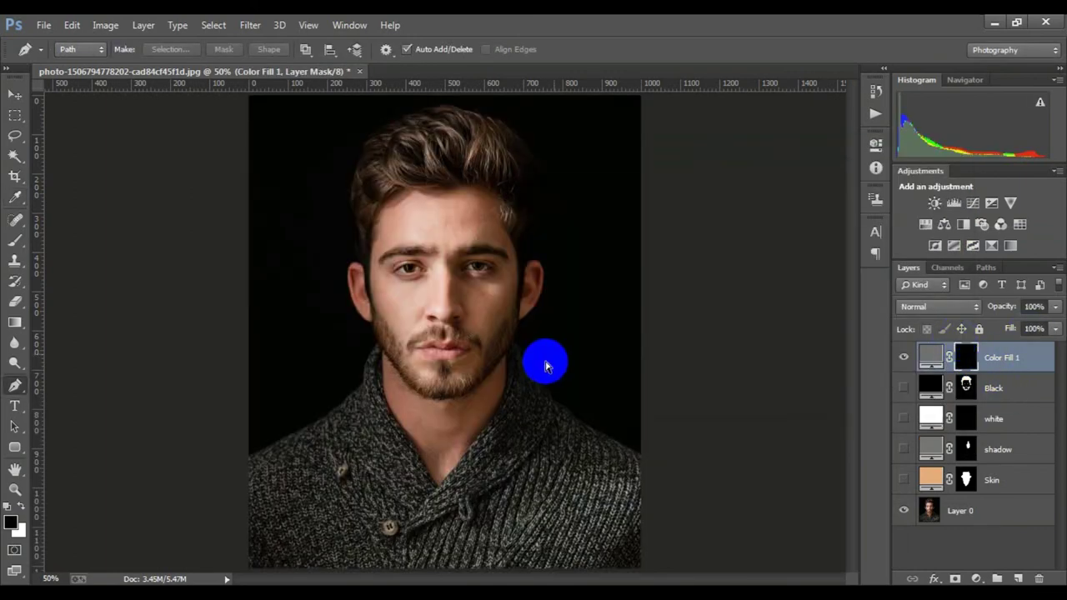
Step: Pen-trace the sweater from the left collar around the neckline, right jaw and right collar
scroll(405, 369, up, 2)
scroll(388, 310, up, 1)
scroll(281, 266, up, 1)
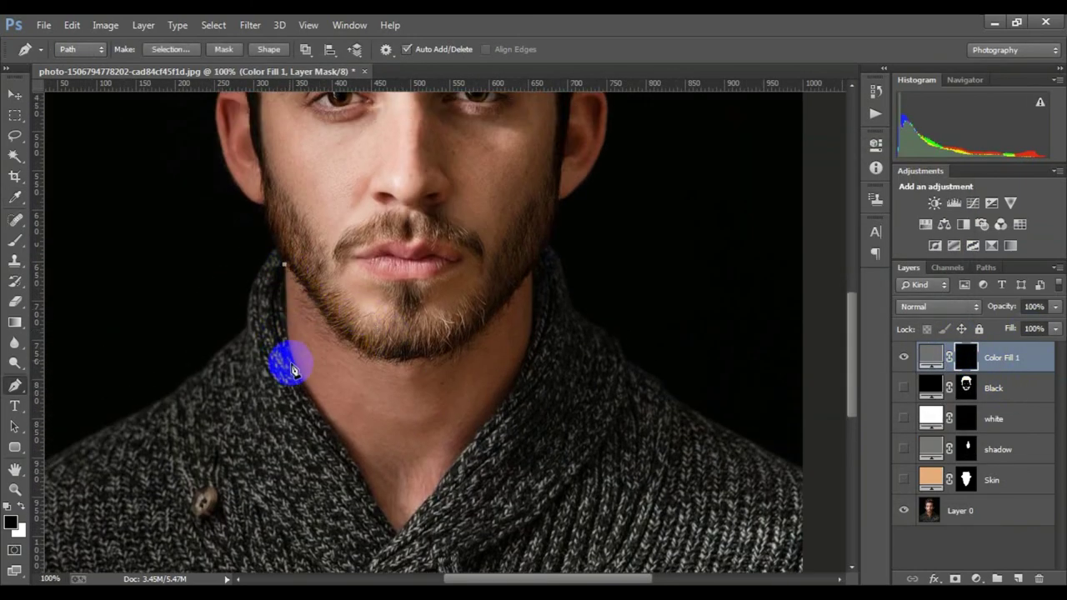
click(296, 370)
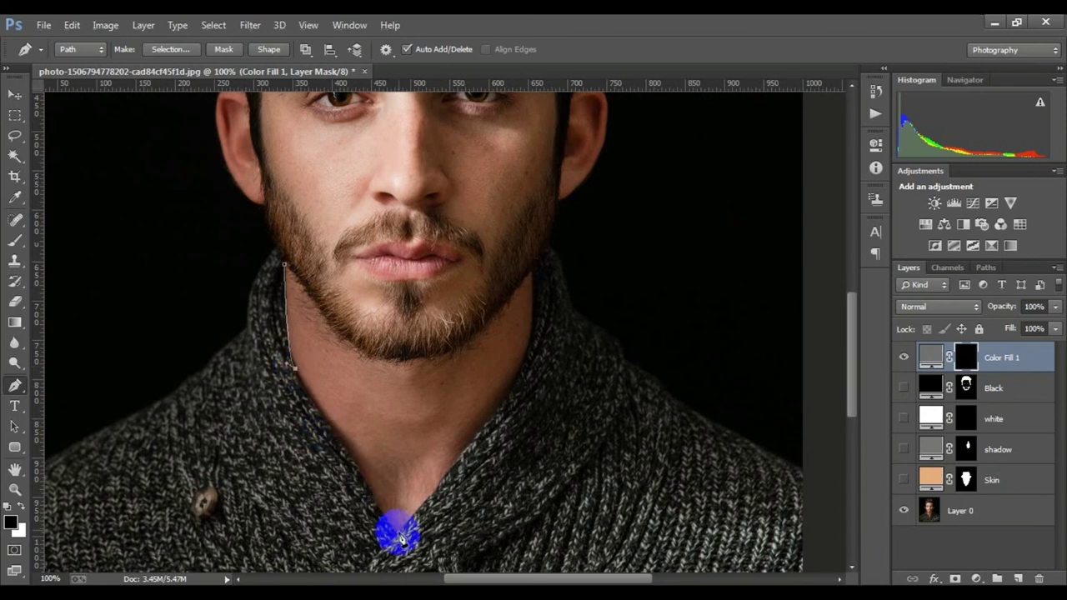
click(506, 402)
click(534, 313)
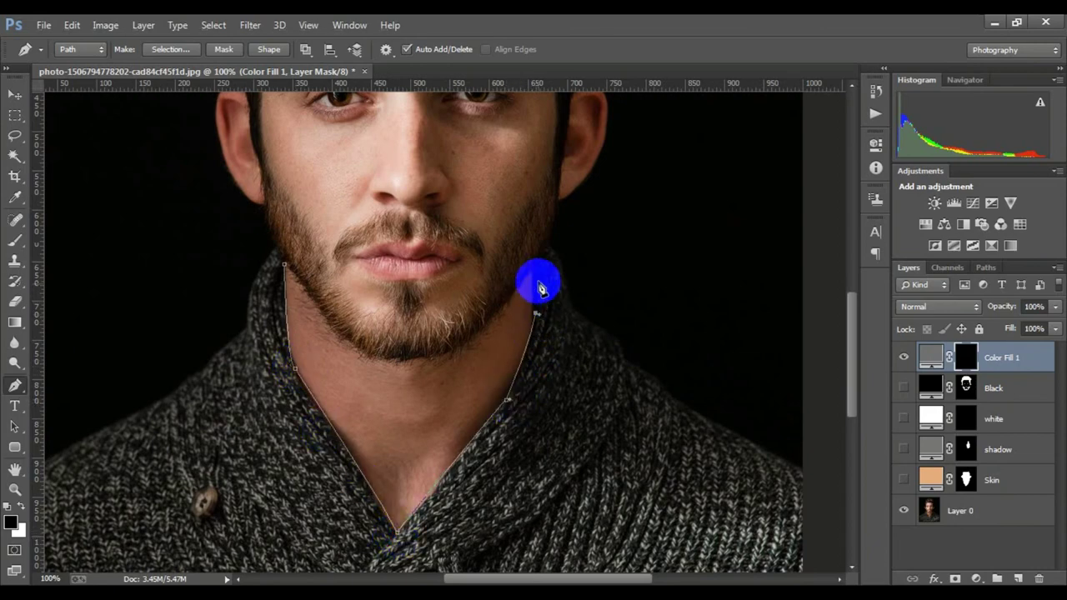
click(531, 271)
scroll(552, 288, up, 1)
click(548, 286)
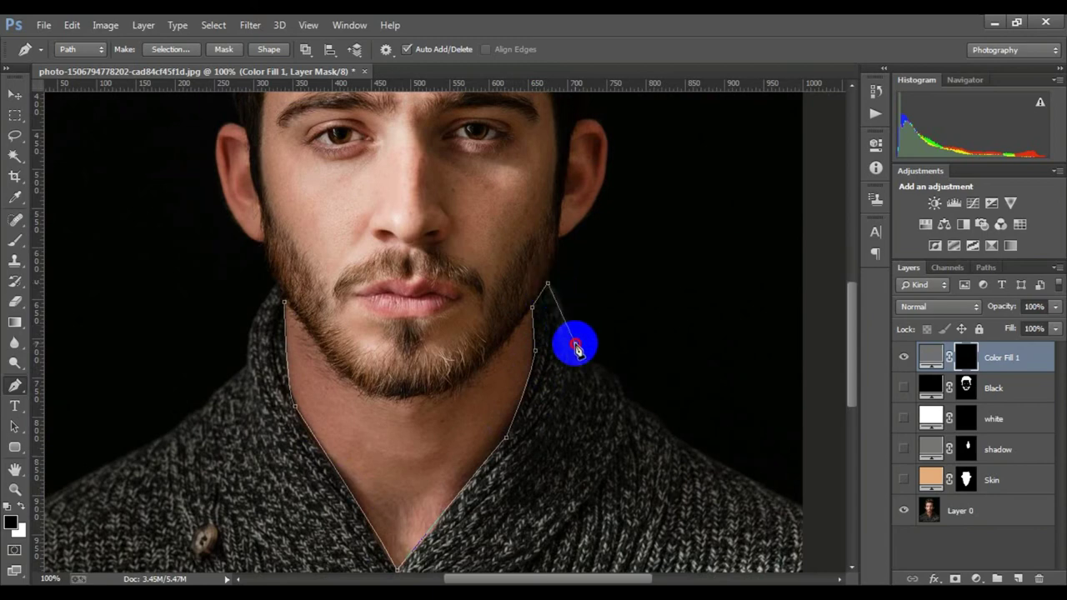
drag(574, 342, 579, 375)
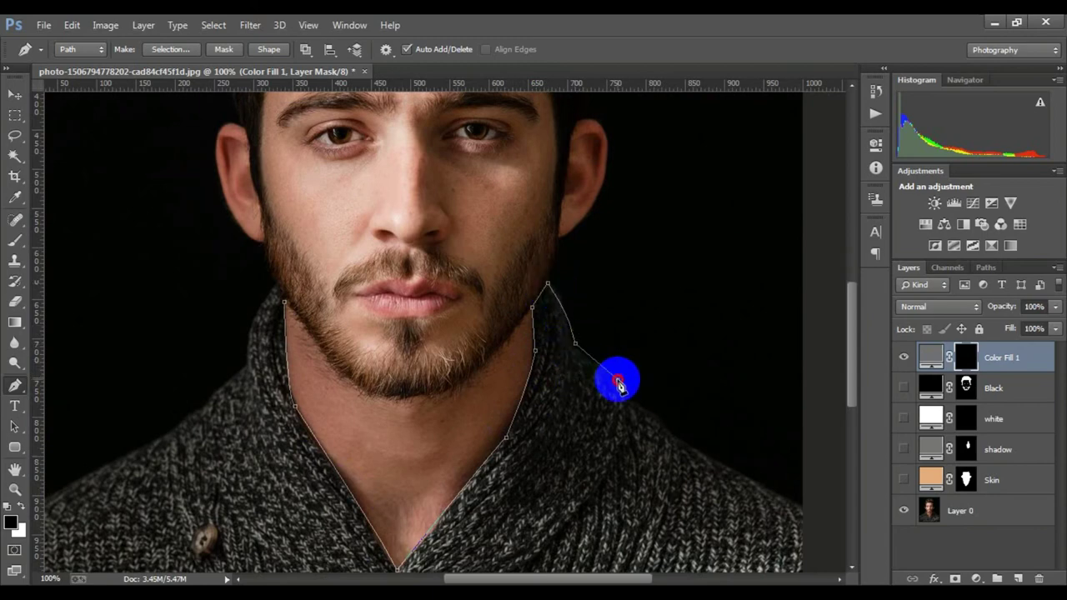
click(628, 401)
drag(633, 444, 484, 365)
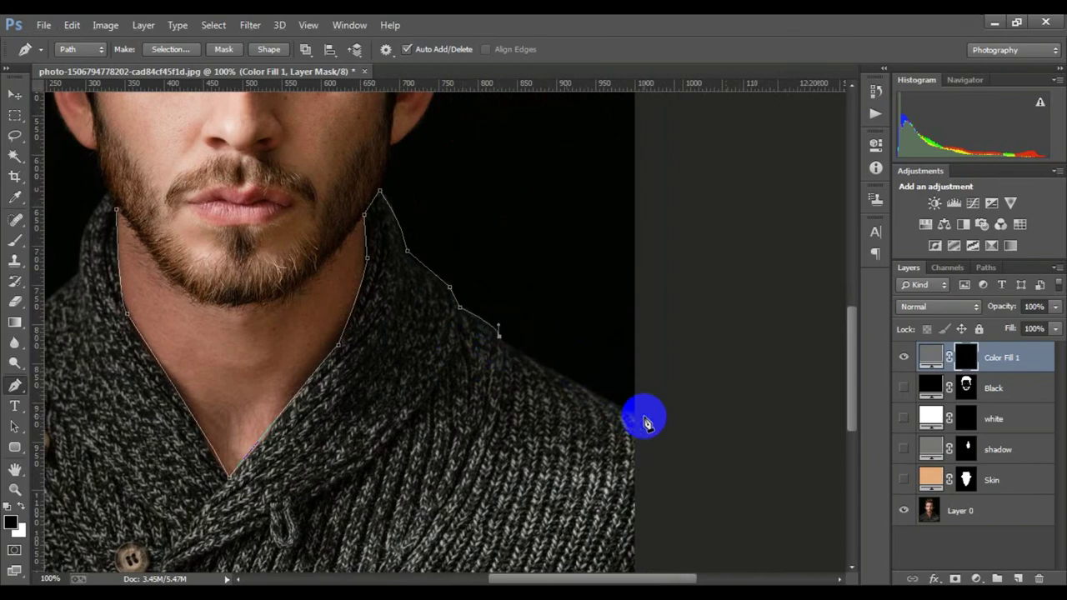
Step: Continue the sweater path past the image edges and up the left shoulder, closing it at the start
scroll(649, 423, down, 3)
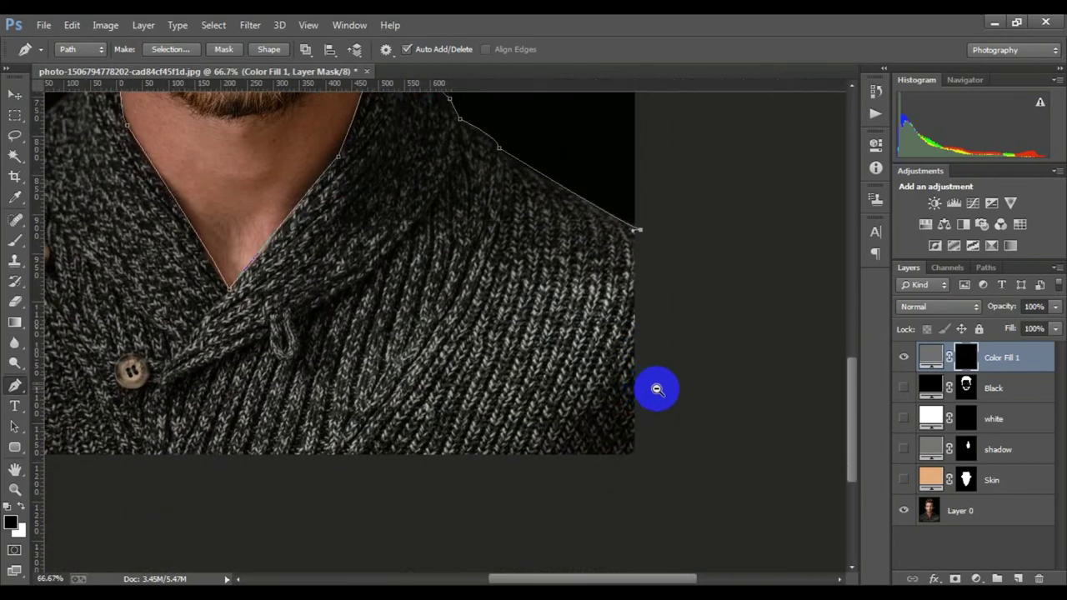
key(ctrl+minus)
click(684, 436)
click(417, 508)
click(97, 472)
click(86, 341)
scroll(90, 312, up, 1)
scroll(205, 314, up, 1)
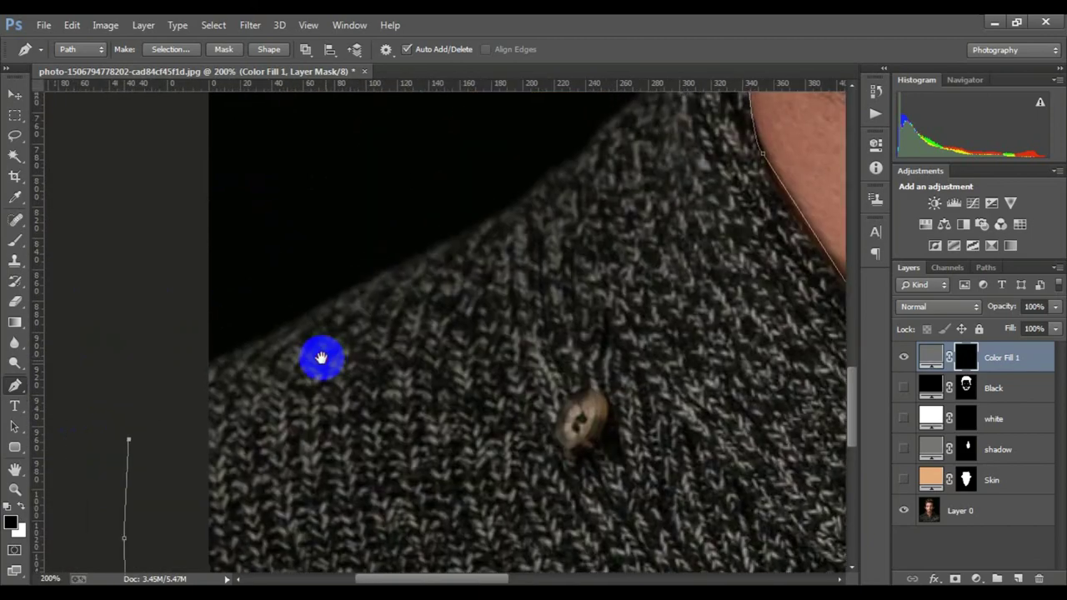
click(358, 281)
scroll(498, 236, up, 1)
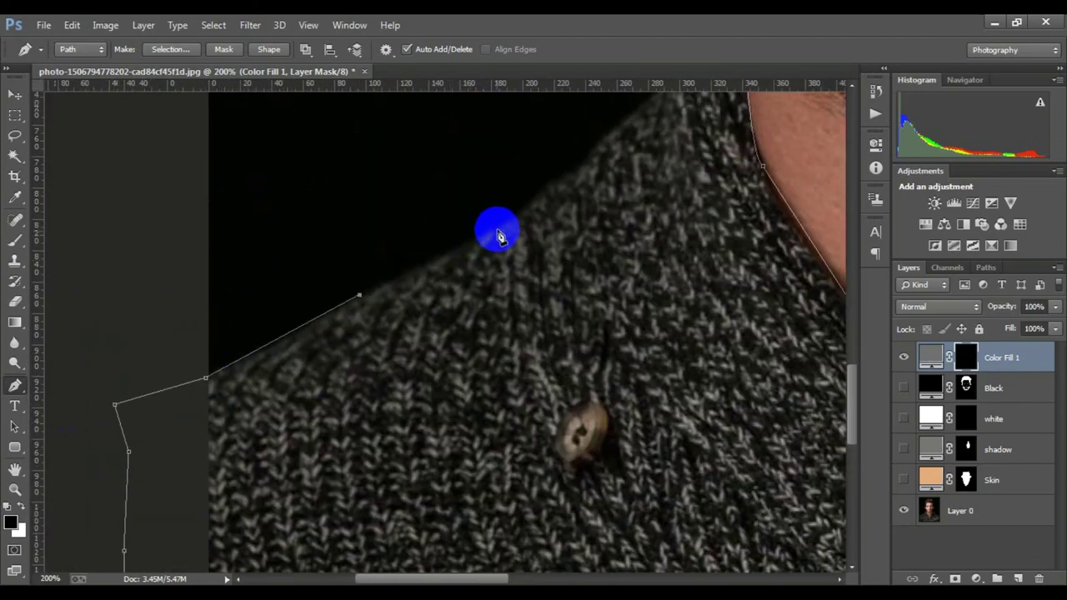
click(504, 226)
scroll(504, 227, up, 3)
scroll(504, 226, right, 3)
click(419, 382)
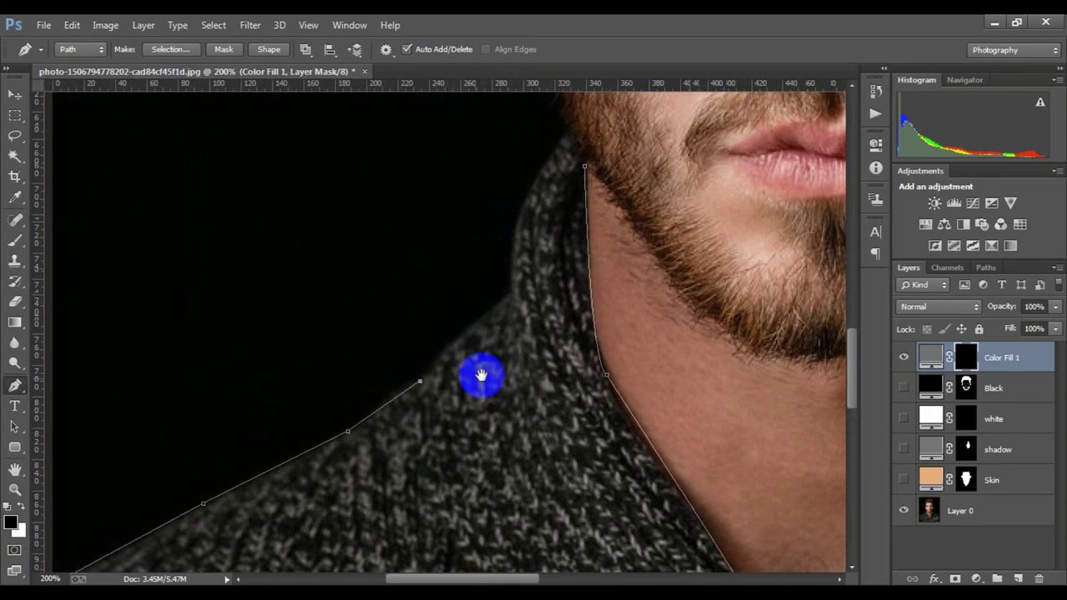
scroll(479, 375, up, 3)
scroll(479, 375, right, 1)
drag(481, 347, 518, 344)
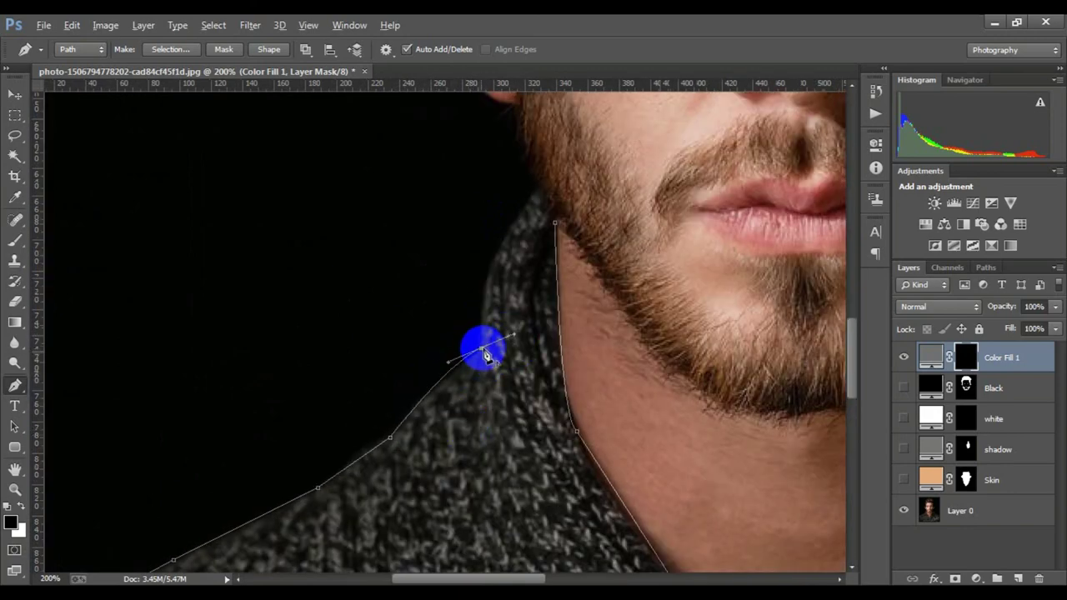
drag(538, 192, 611, 159)
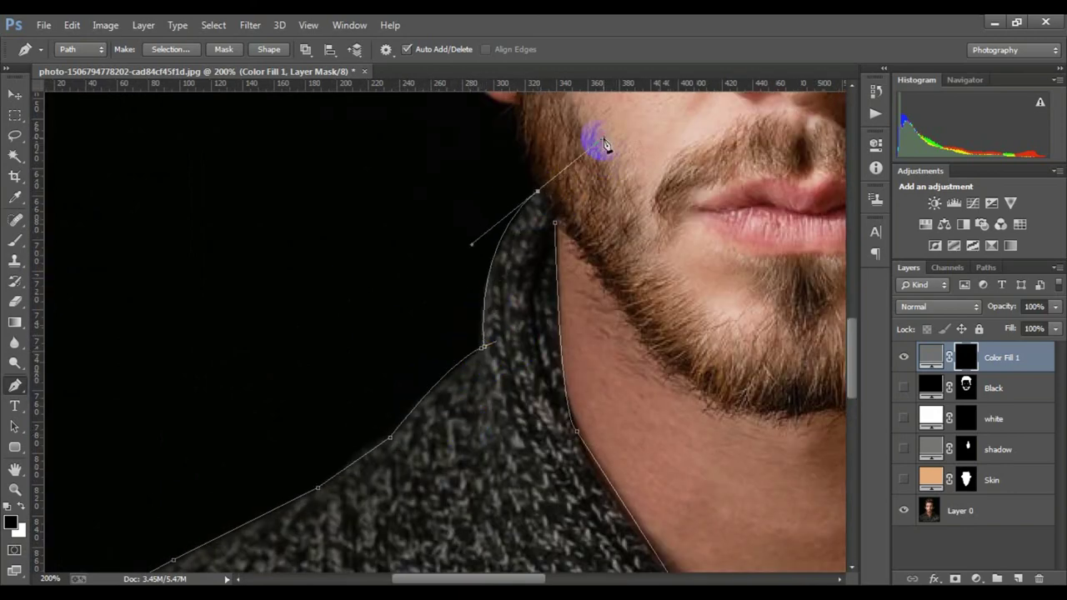
click(557, 221)
key(ctrl+minus)
key(ctrl+minus)
key(ctrl+minus)
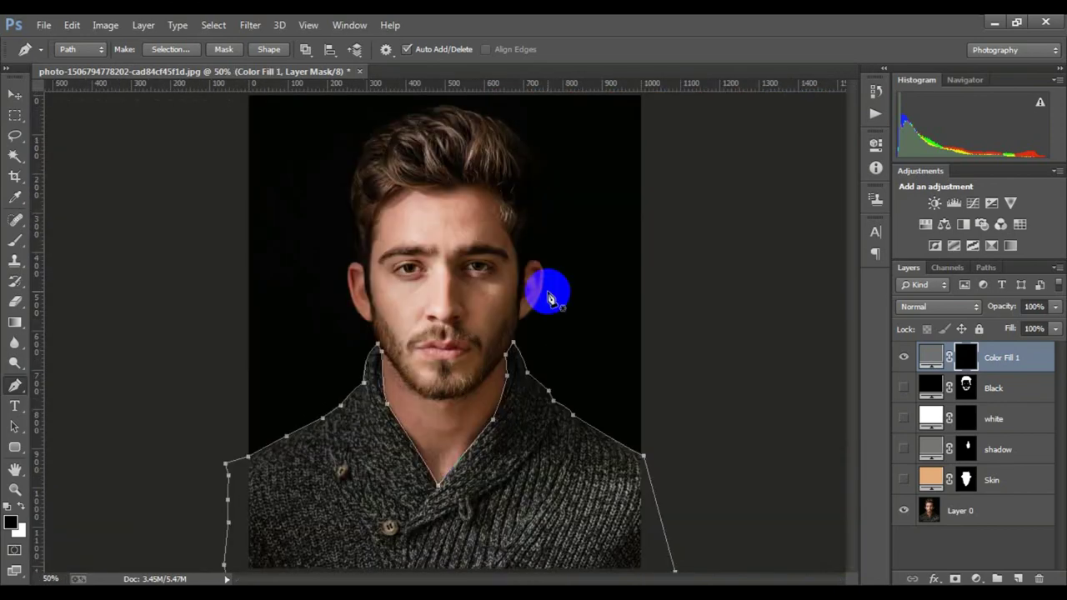
key(ctrl+minus)
Step: Fill the sweater mask selection so the grey shows at 28% opacity, then deselect
key(ctrl+Return)
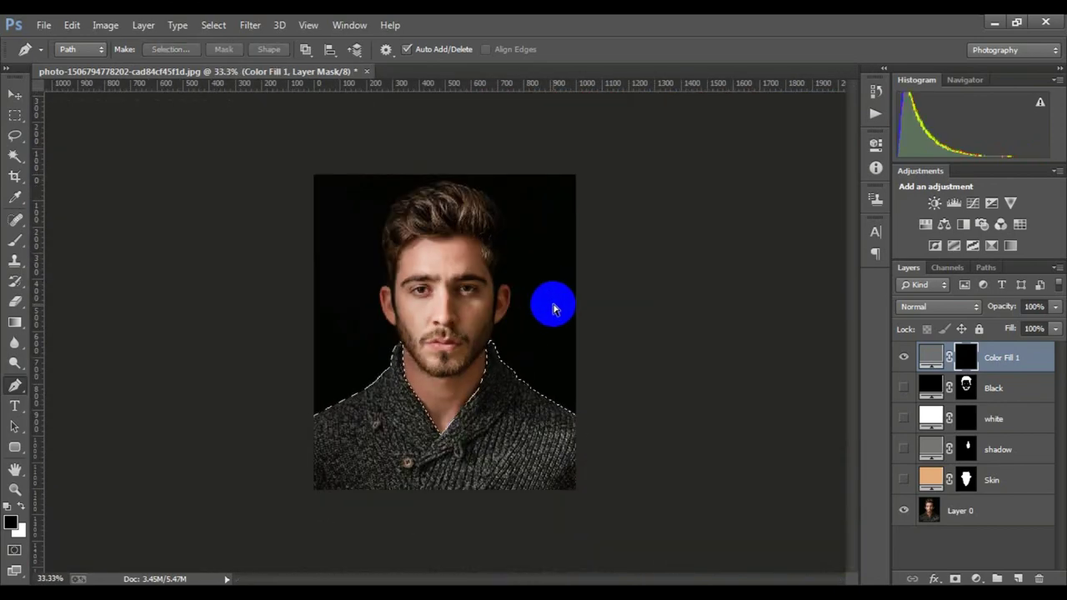
key(ctrl+BackSpace)
drag(1056, 307, 999, 330)
key(ctrl+d)
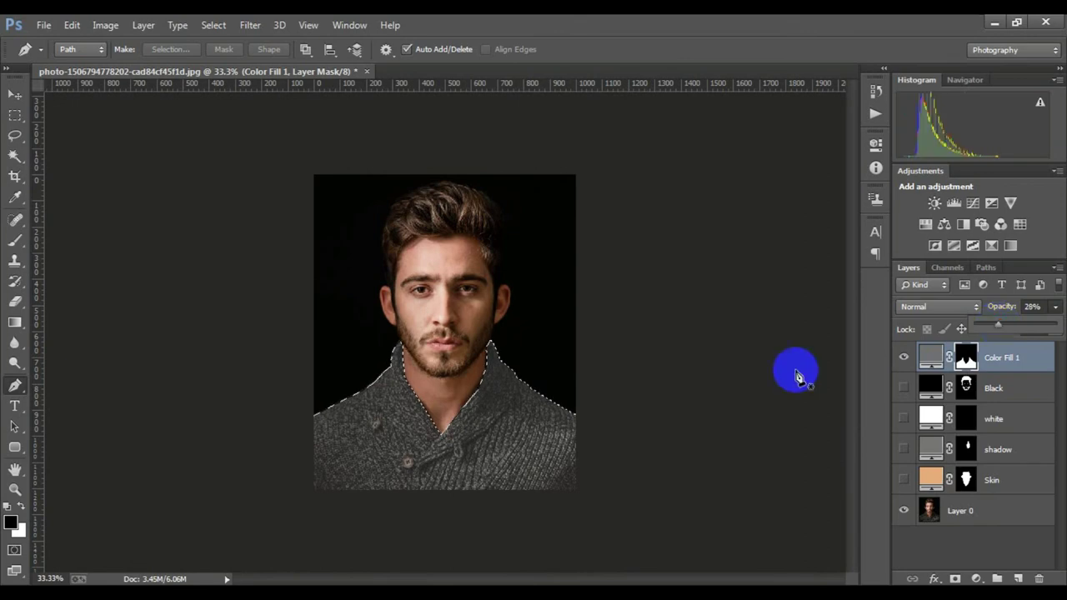
key(ctrl+minus)
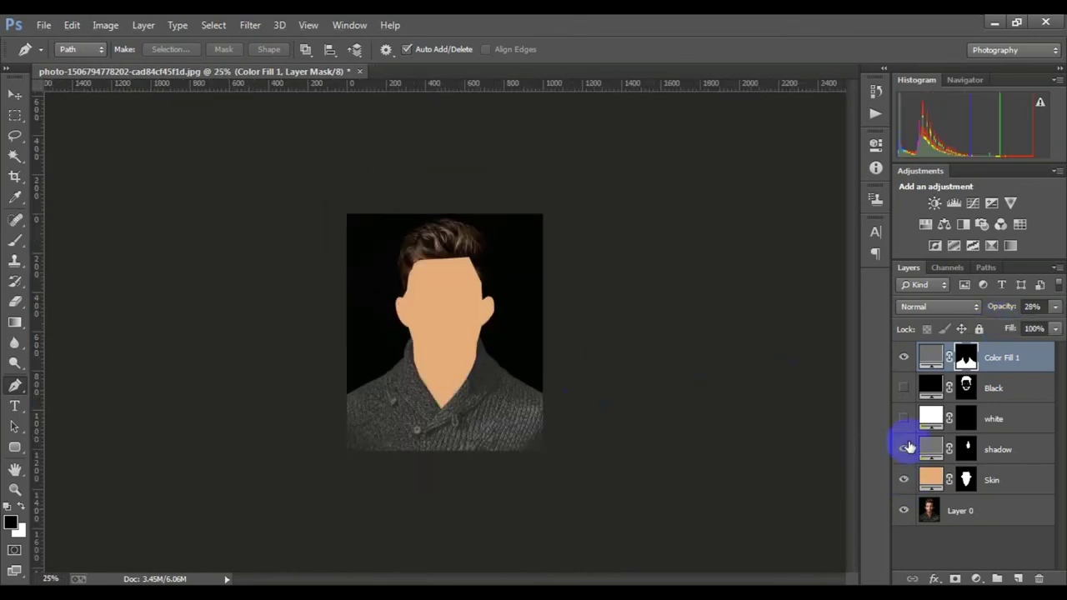
Step: Show the skin, shadow, white and Black layers, toggling the grey sweater fill to compare
drag(904, 481, 904, 388)
click(903, 359)
click(903, 361)
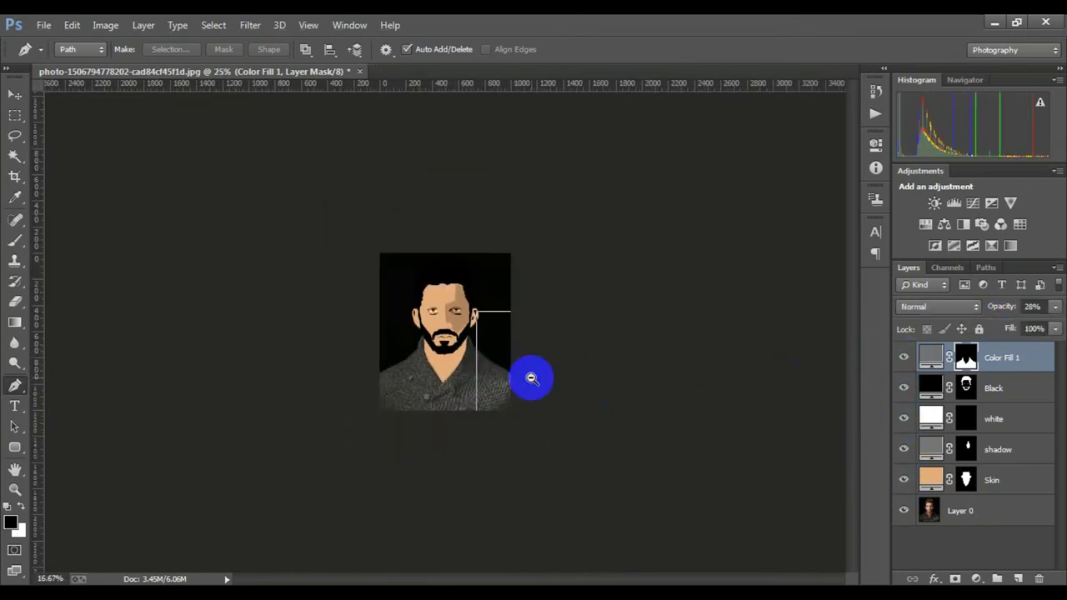
key(ctrl+plus)
key(ctrl+plus)
key(ctrl+minus)
key(ctrl+minus)
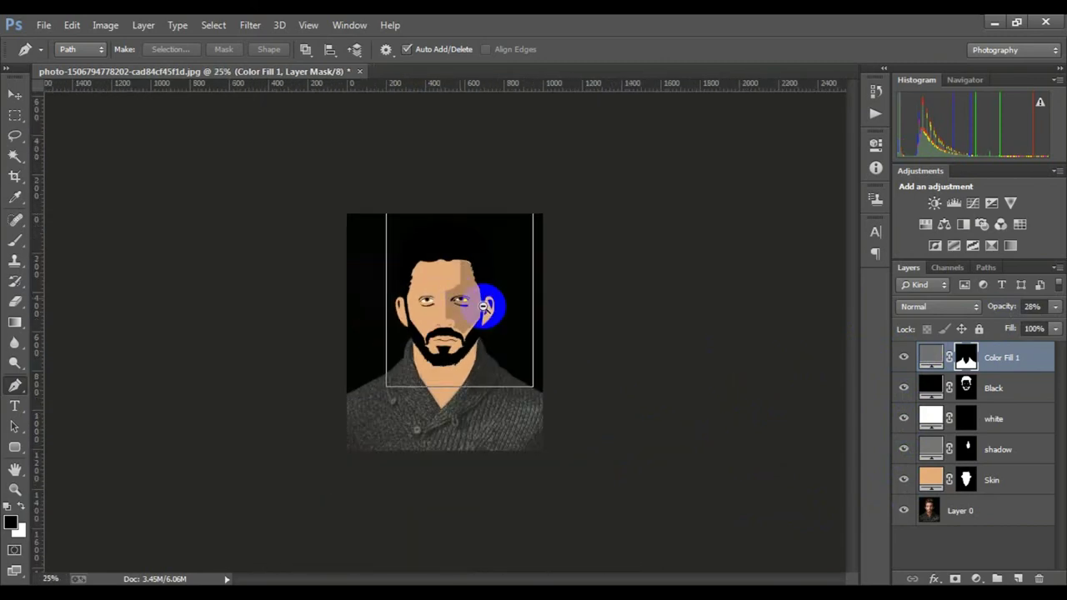
key(ctrl+minus)
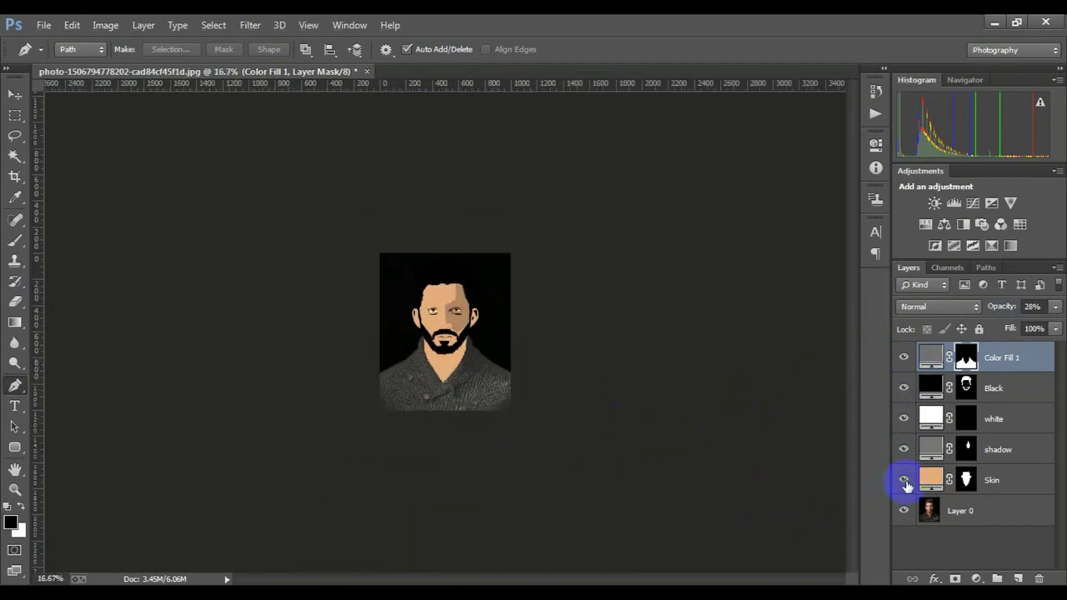
Step: Stamp all visible layers into a merged Layer 1 and compare it with the original photo
key(ctrl+shift+alt+e)
click(904, 388)
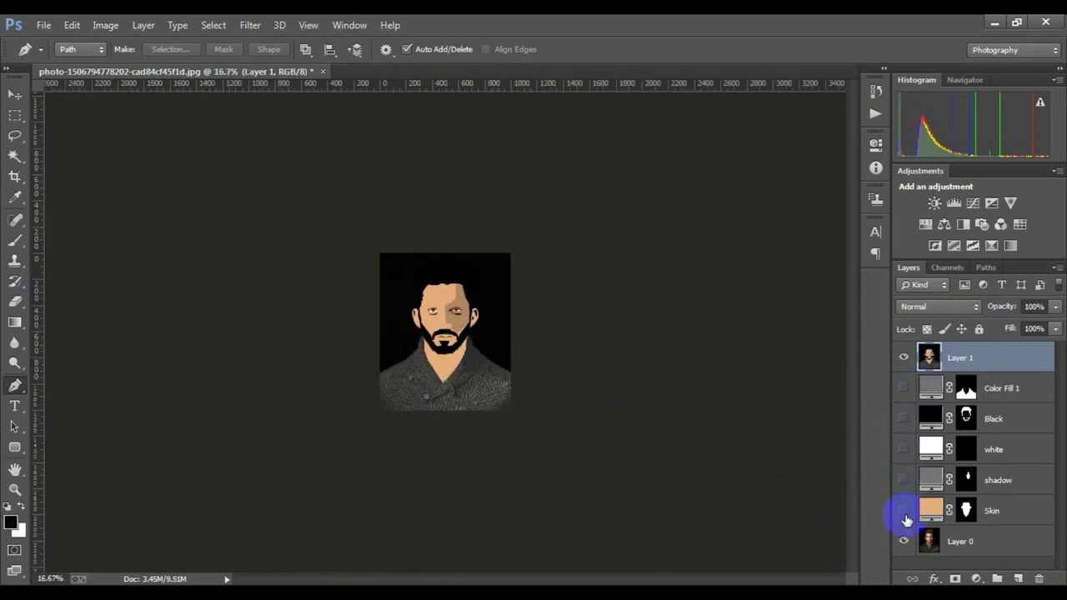
click(904, 357)
click(903, 357)
ctrl+click(497, 331)
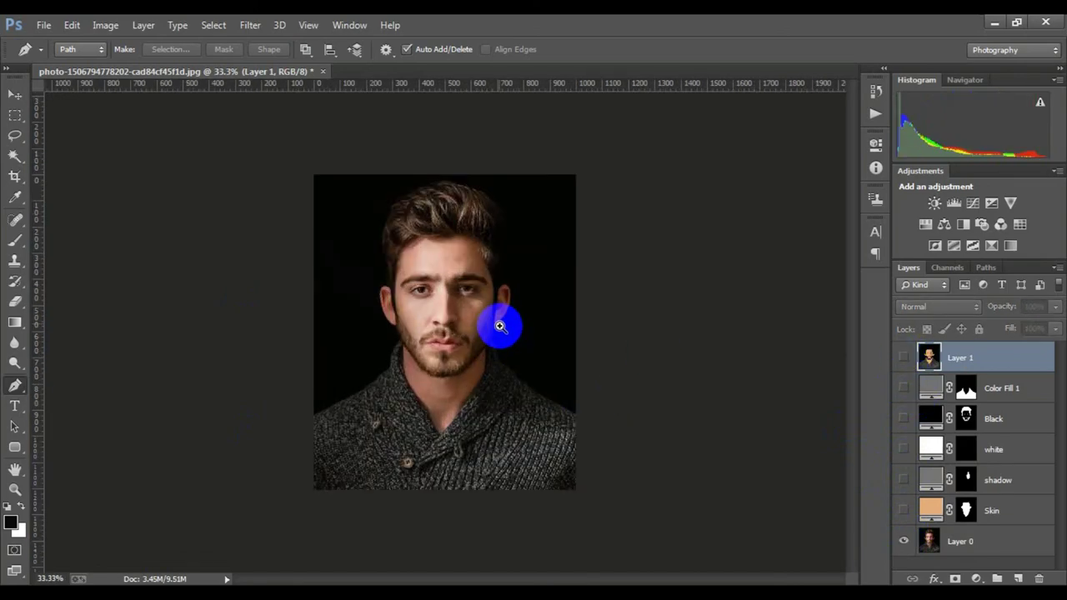
ctrl+click(499, 326)
click(904, 357)
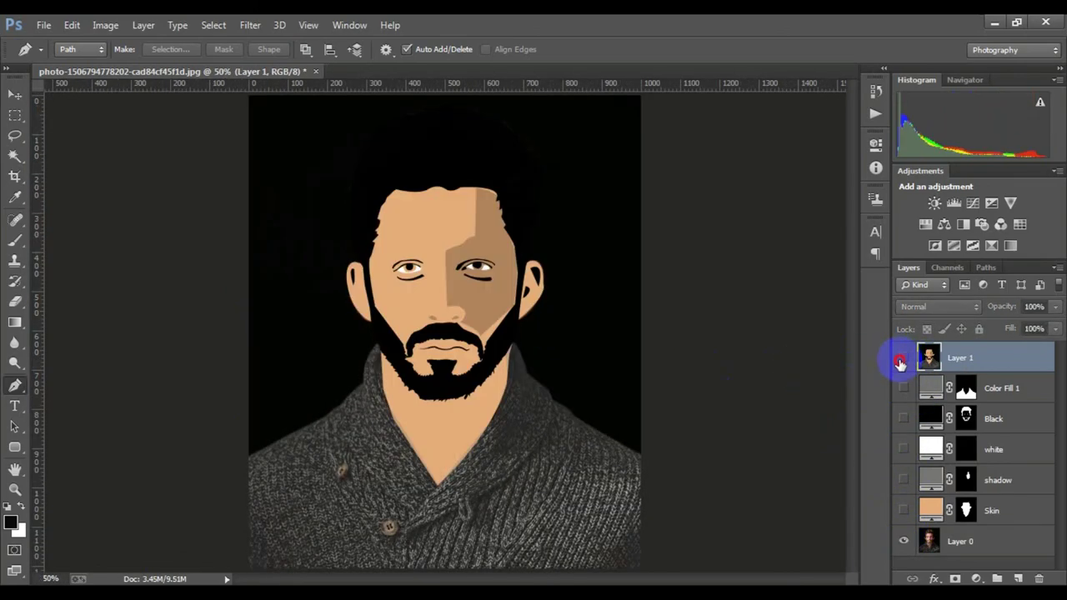